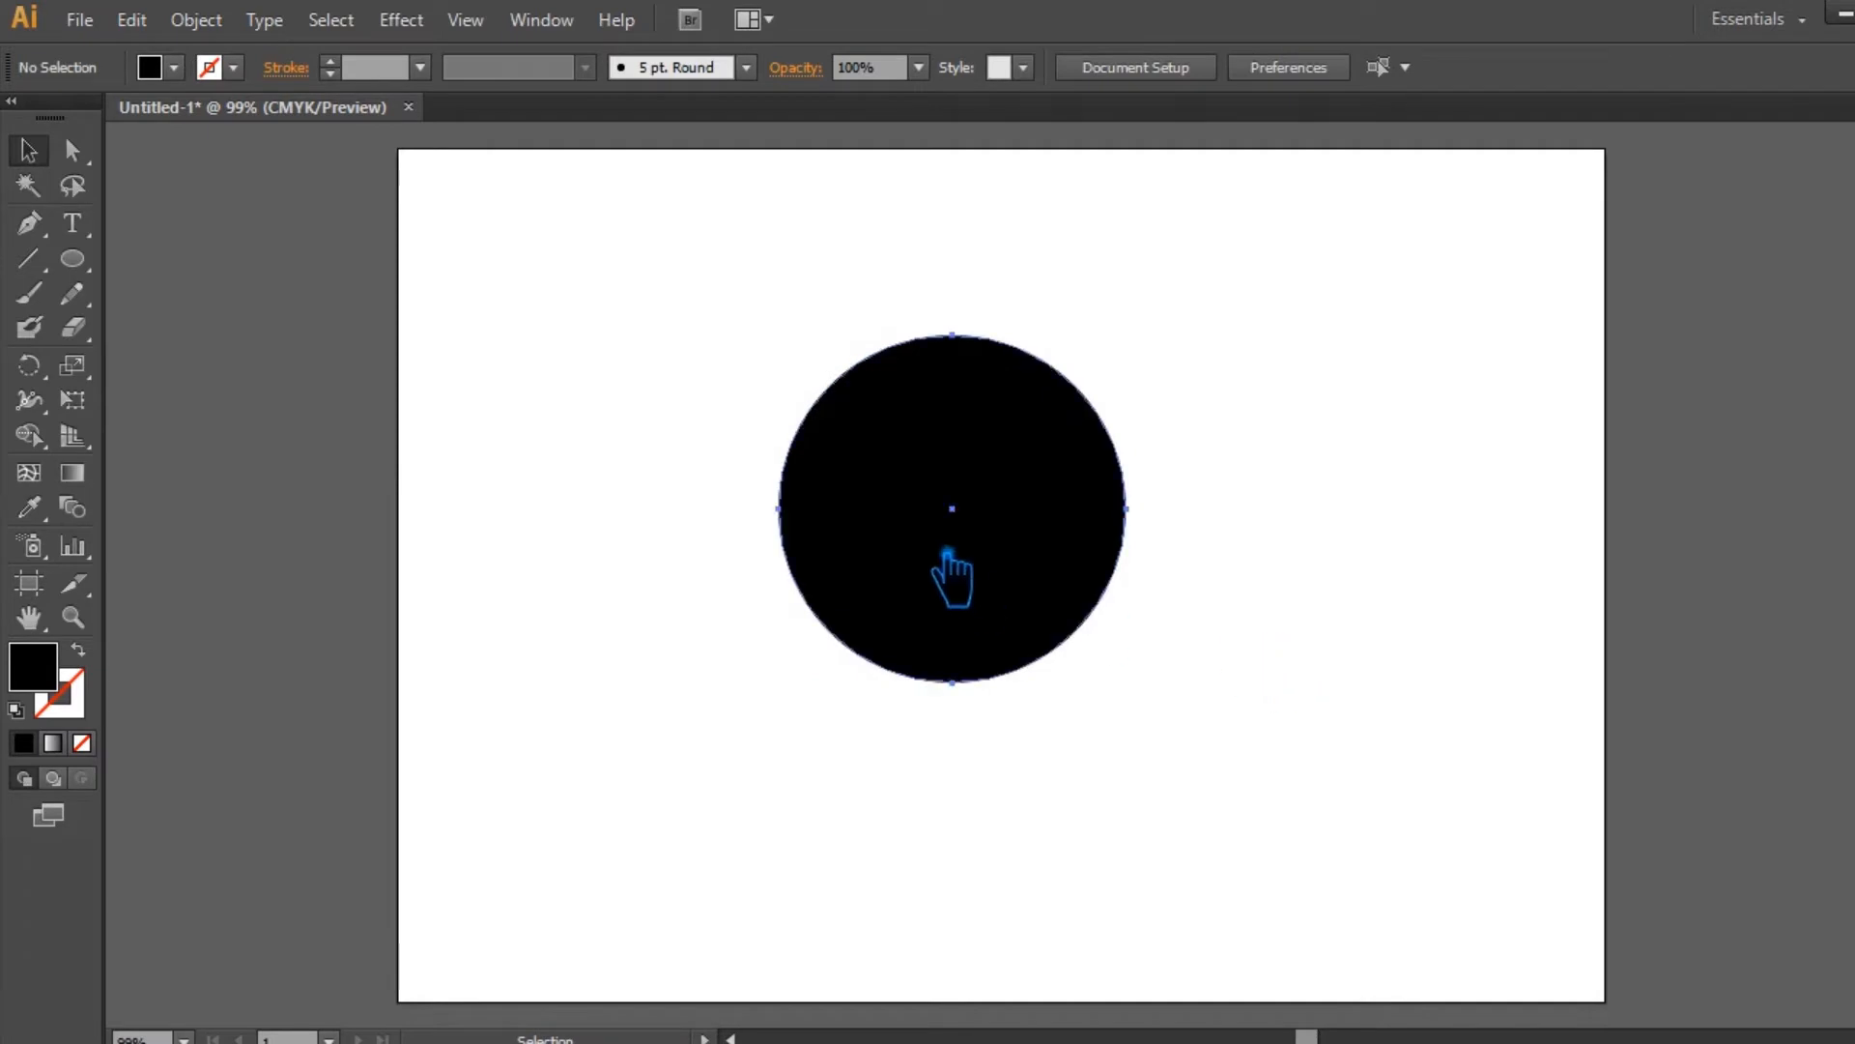
Turn the filled black circle into a slightly smaller unfilled outline with a 20 pt black stroke.
{"action": "left_click", "coordinate": [78, 650]}
{"action": "left_click_drag", "start_coordinate": [1153, 346], "coordinate": [1121, 401]}
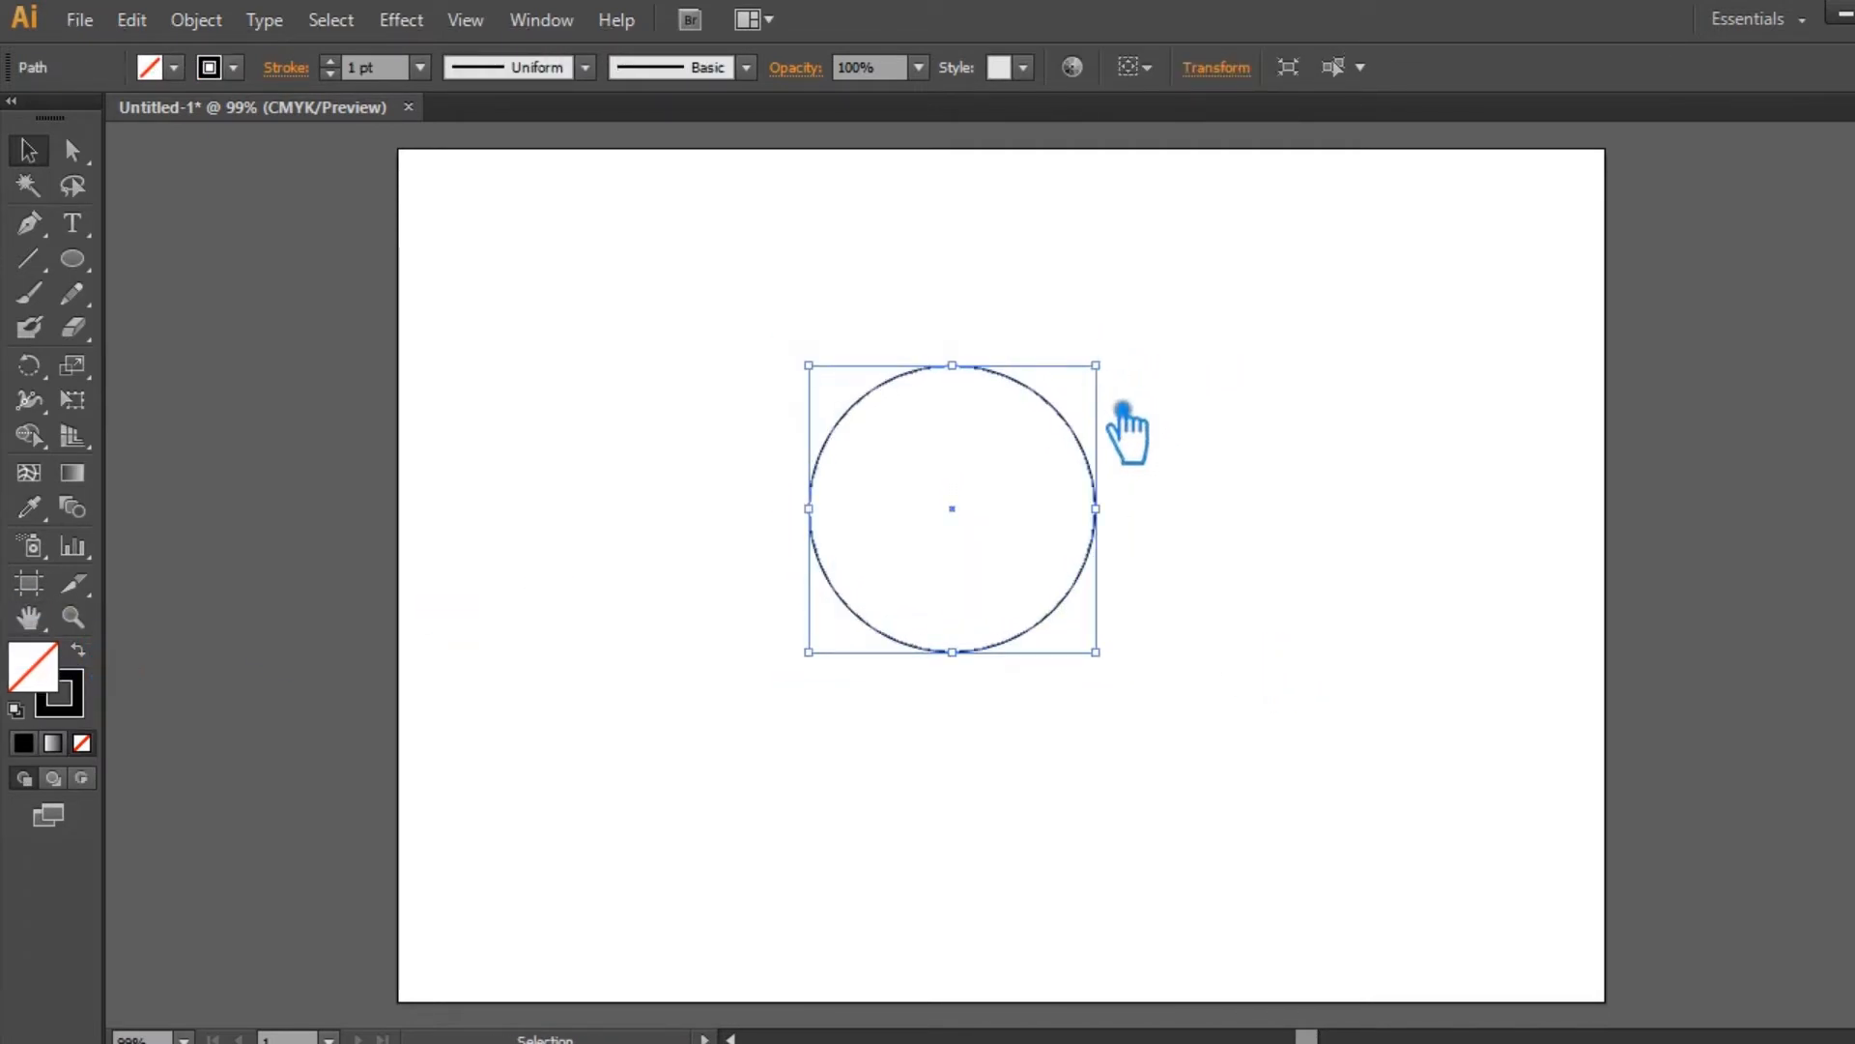
{"action": "left_click", "coordinate": [420, 67]}
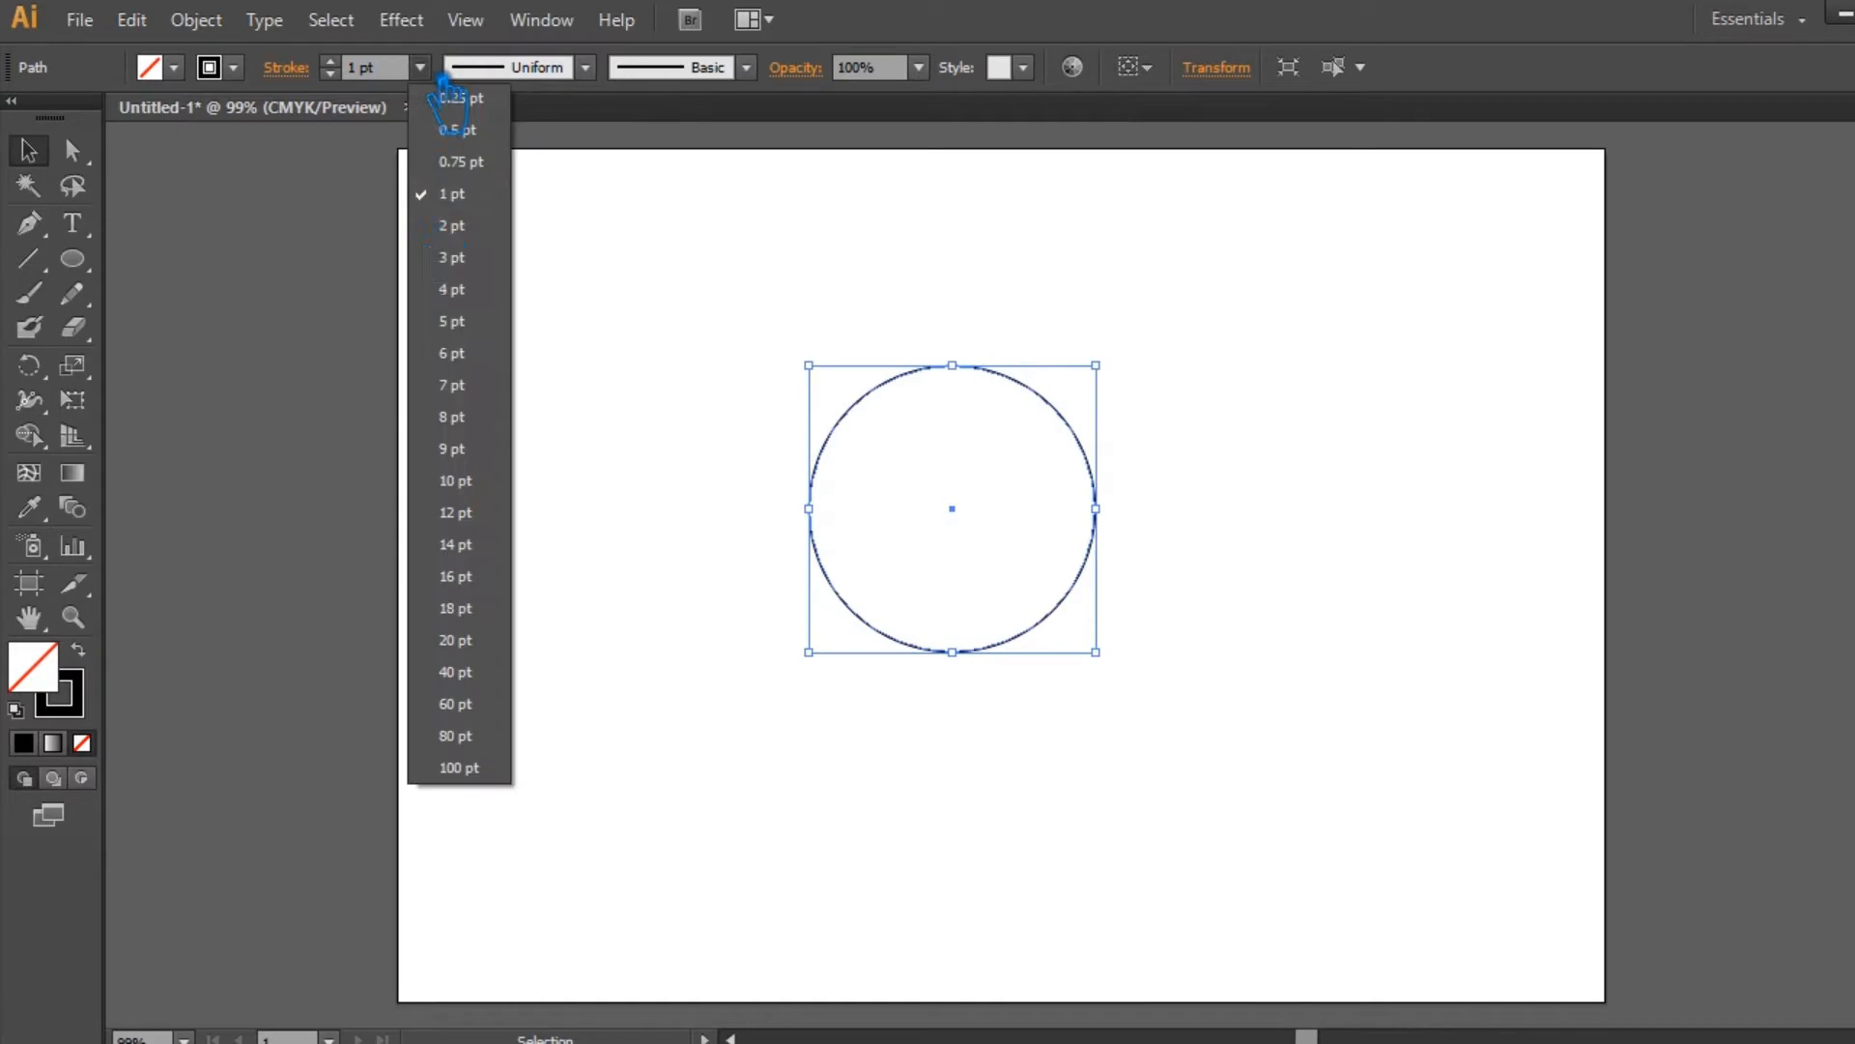
{"action": "left_click", "coordinate": [481, 641]}
Display the full Stroke options, including the dash and profile settings, for the selected circle.
{"action": "left_click", "coordinate": [411, 20]}
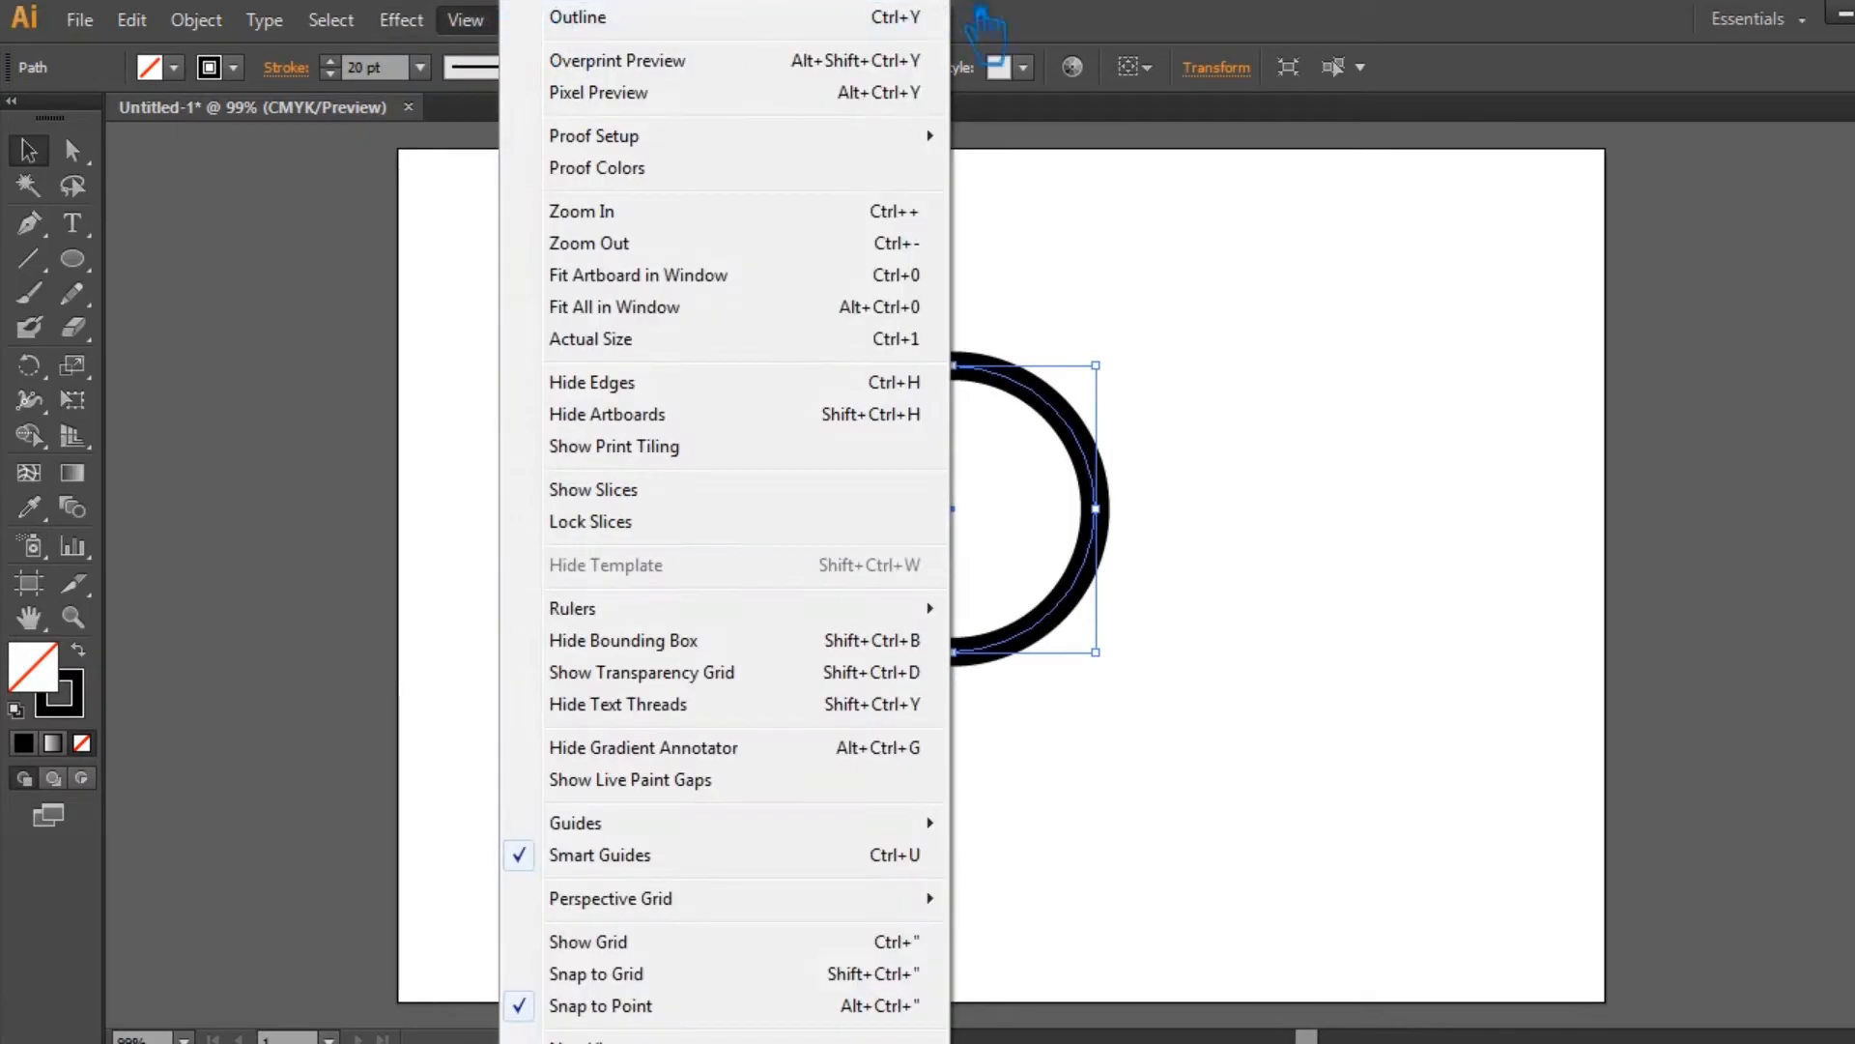
{"action": "left_click", "coordinate": [1407, 12]}
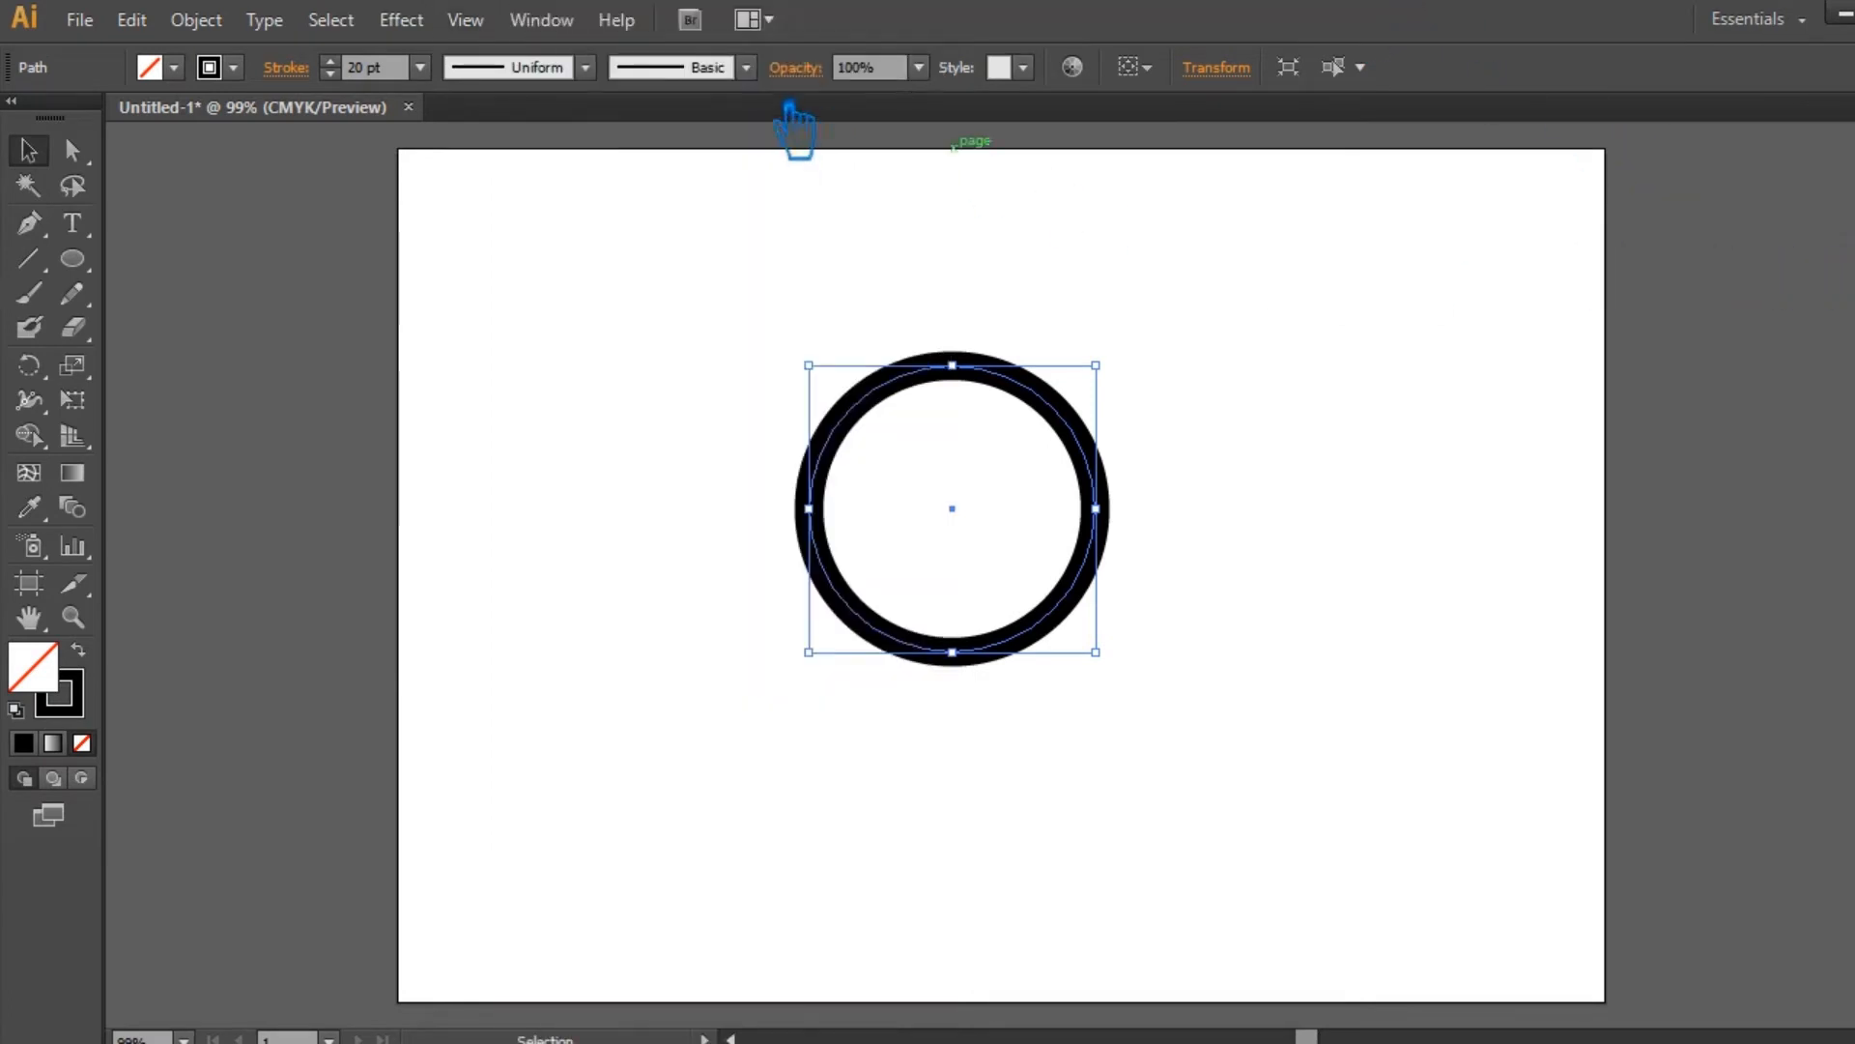
{"action": "left_click", "coordinate": [541, 20]}
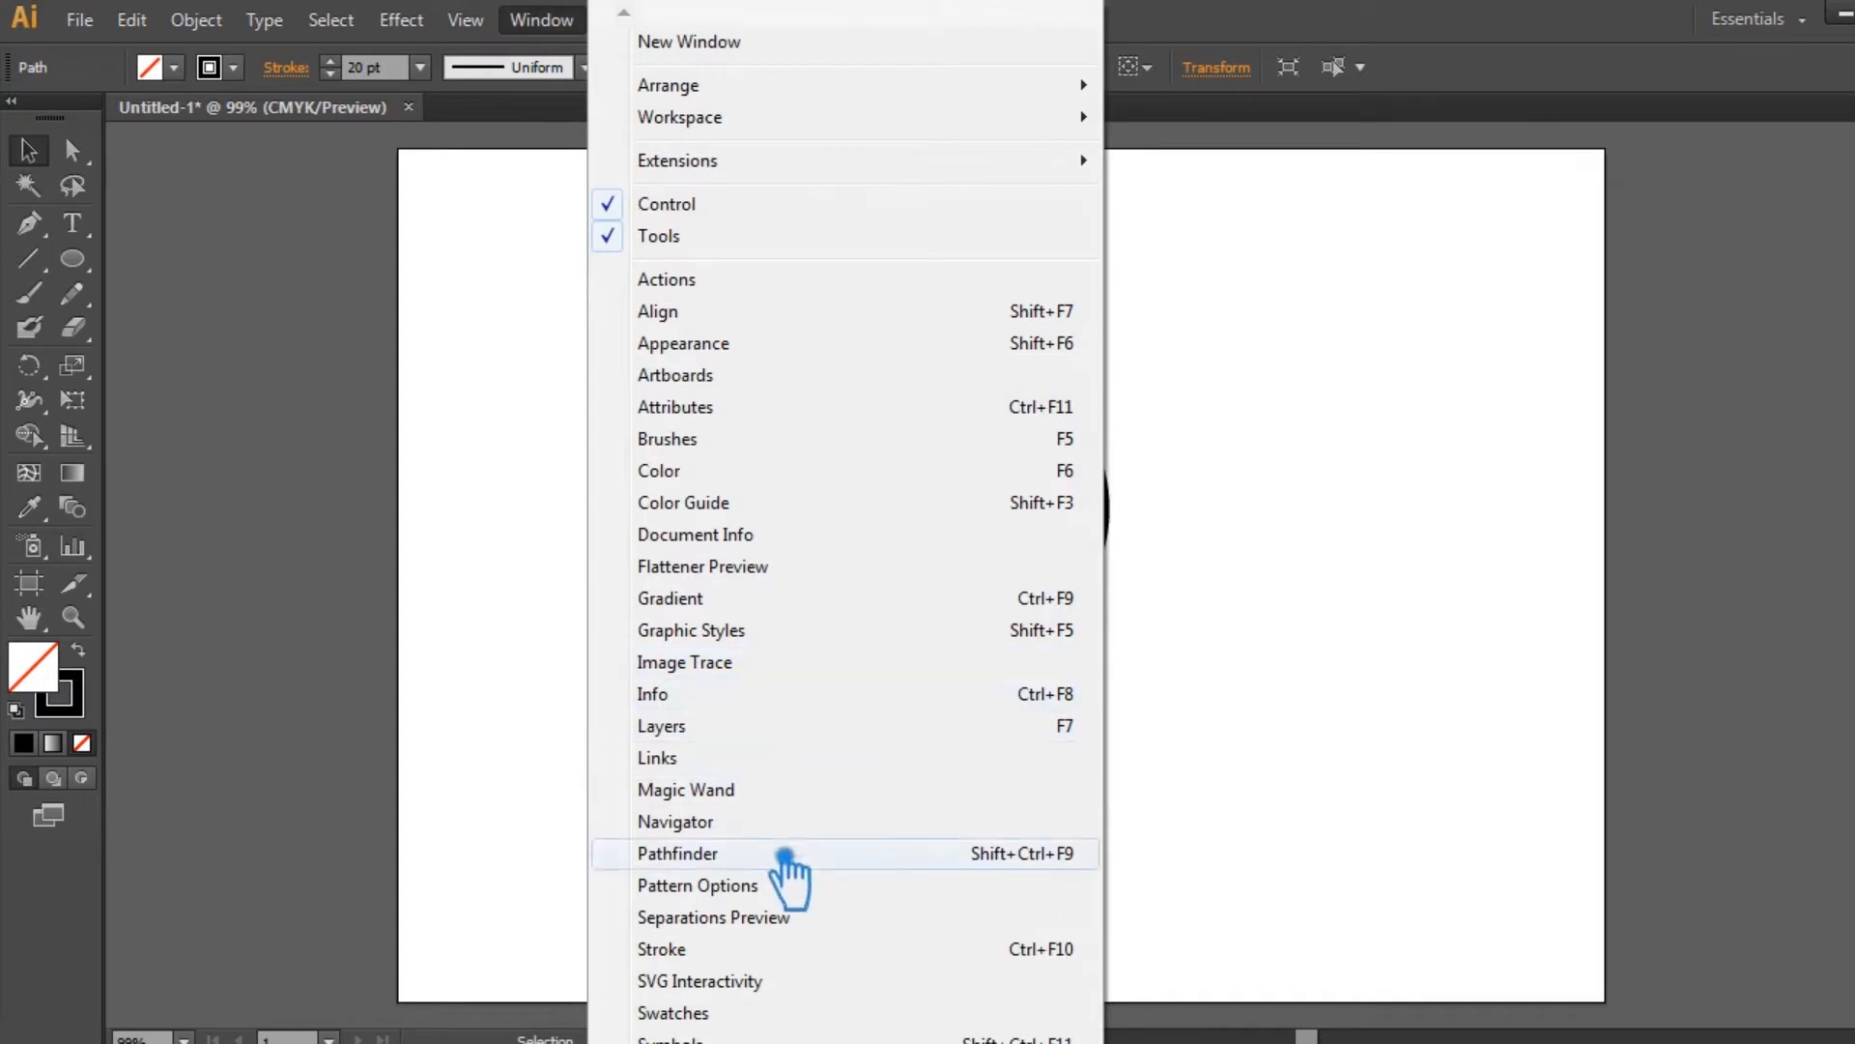
{"action": "left_click", "coordinate": [754, 949]}
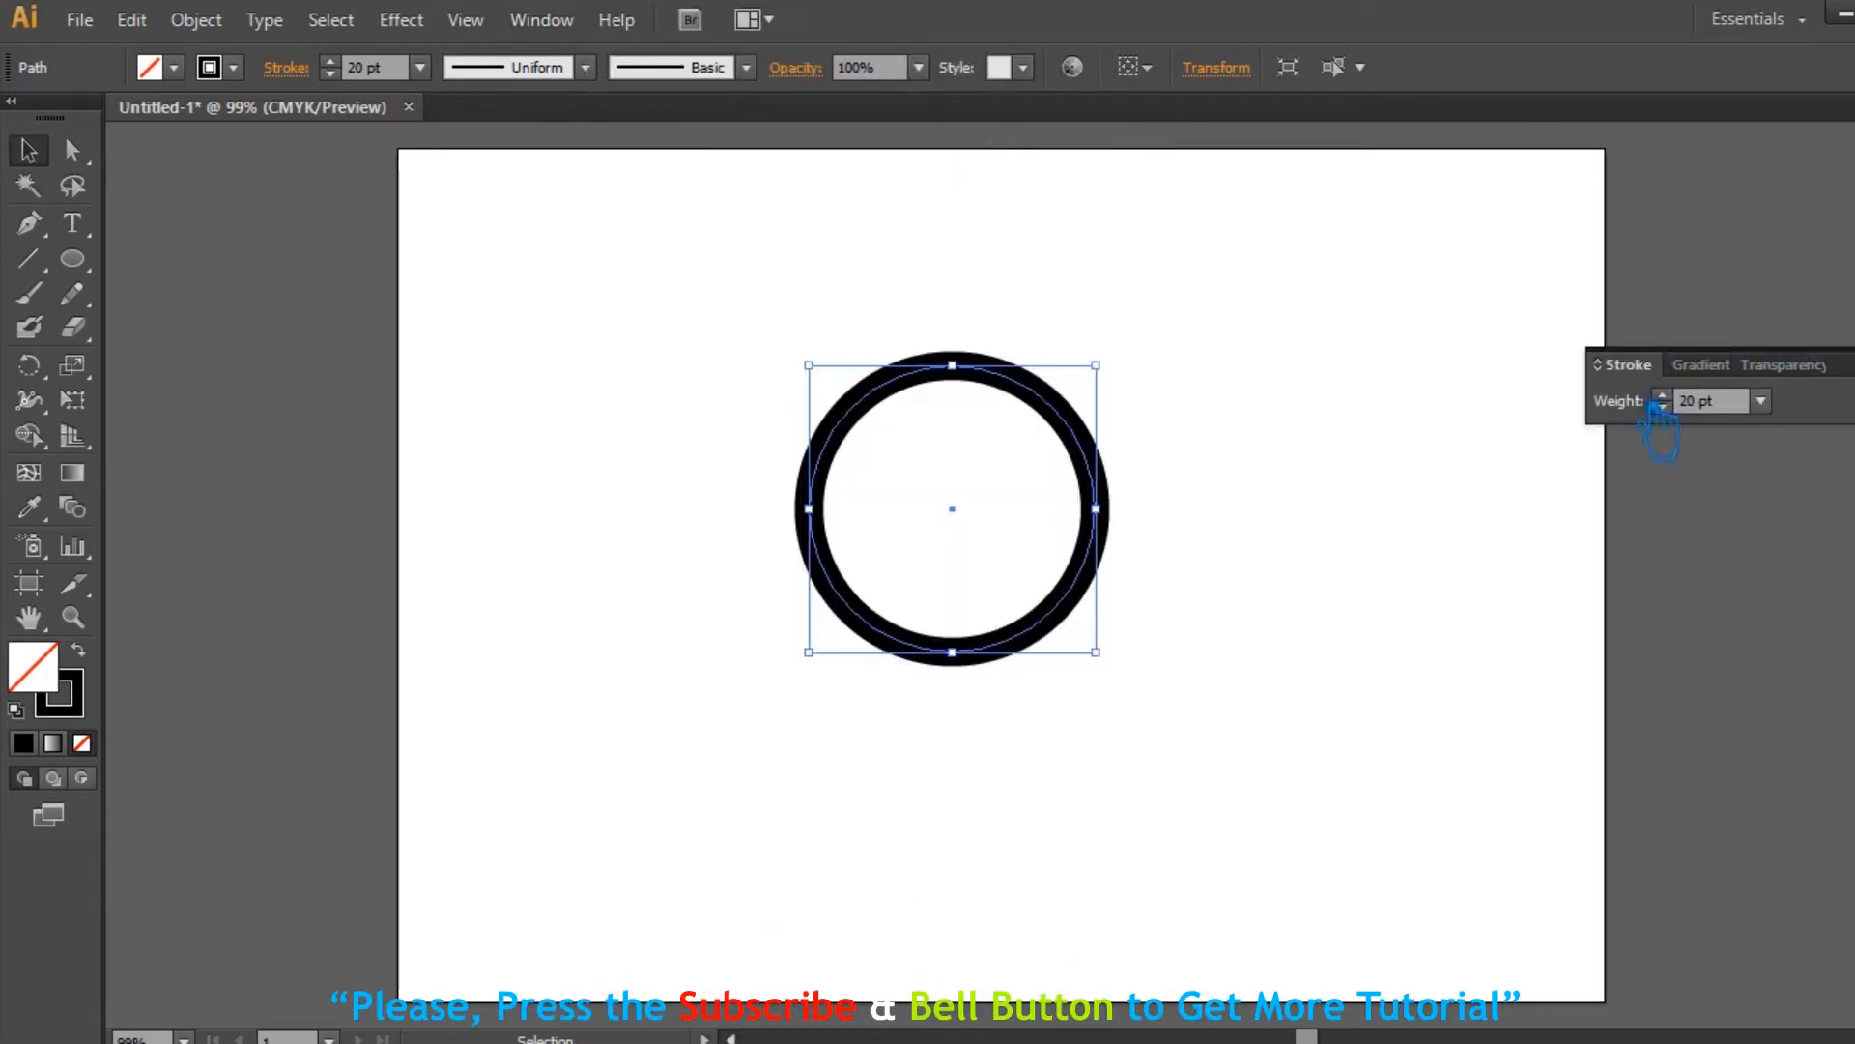
{"action": "left_click", "coordinate": [1619, 377]}
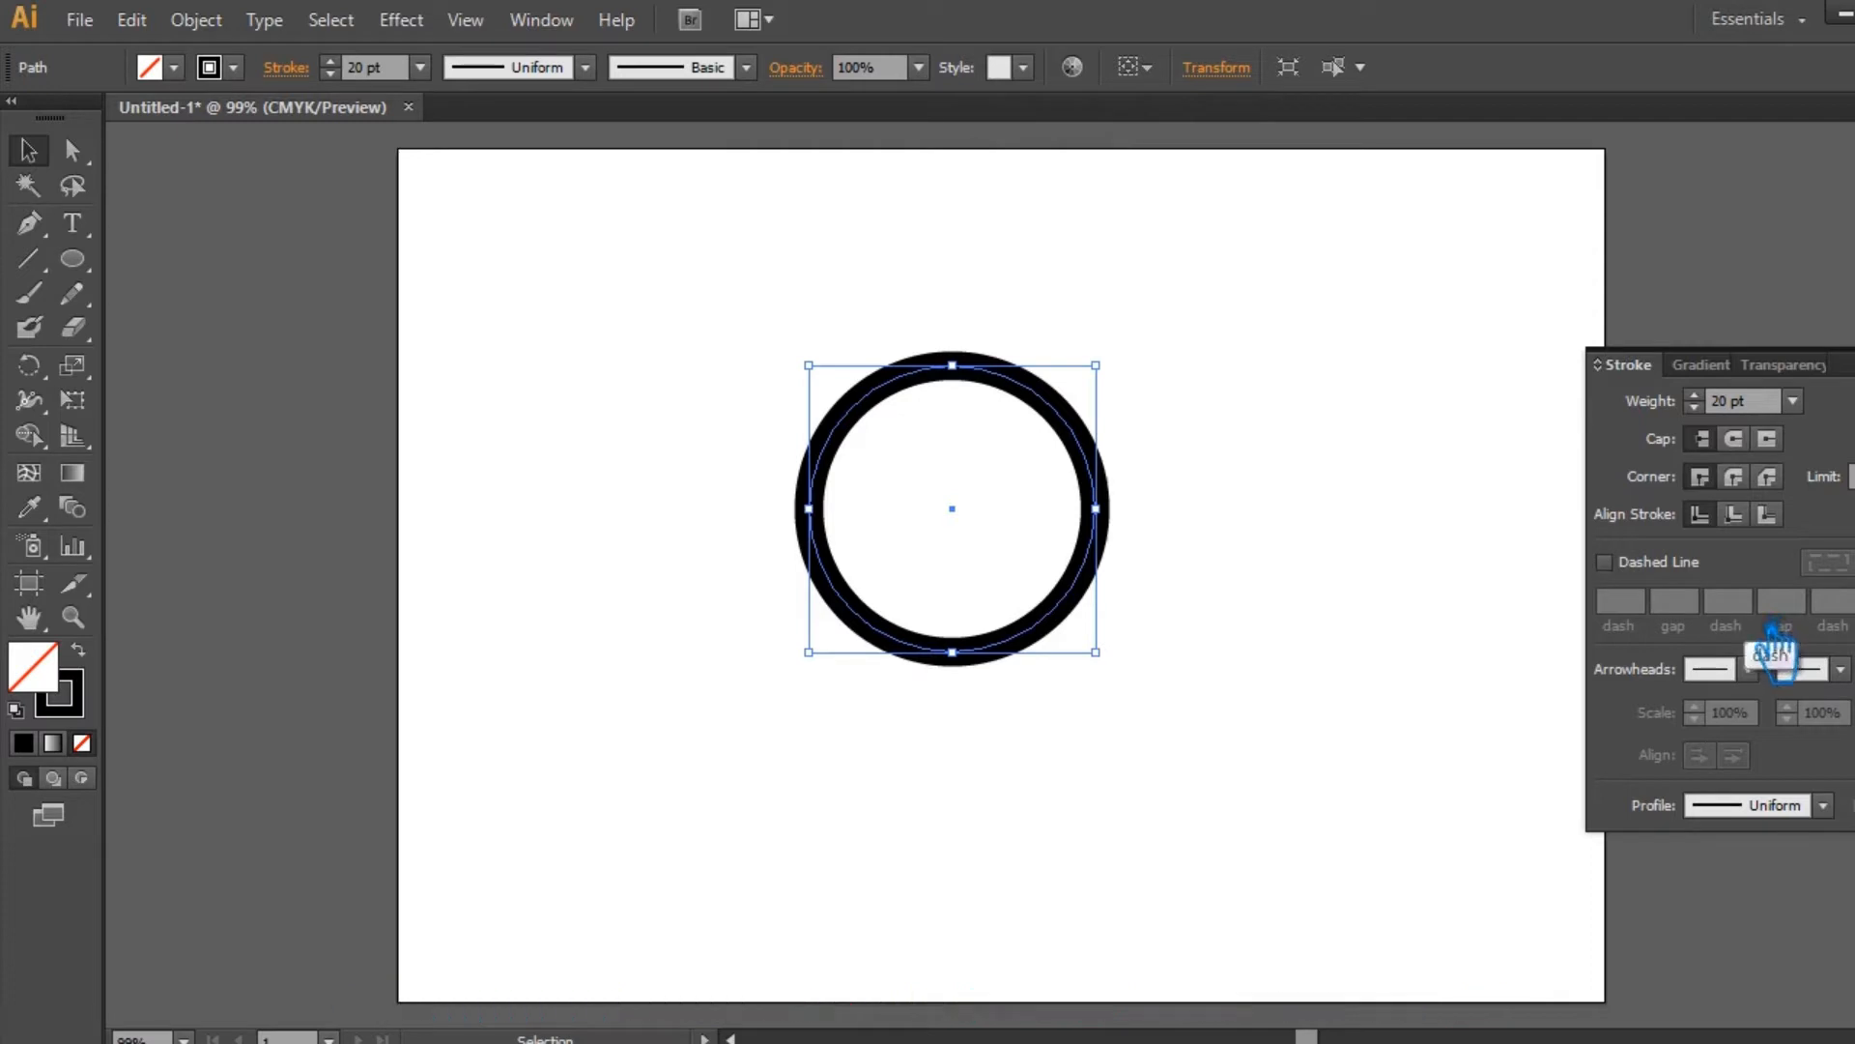
Make the circle's stroke a dashed line with 12 pt dashes and very narrow gaps, keeping the Uniform profile.
{"action": "left_click", "coordinate": [1826, 807]}
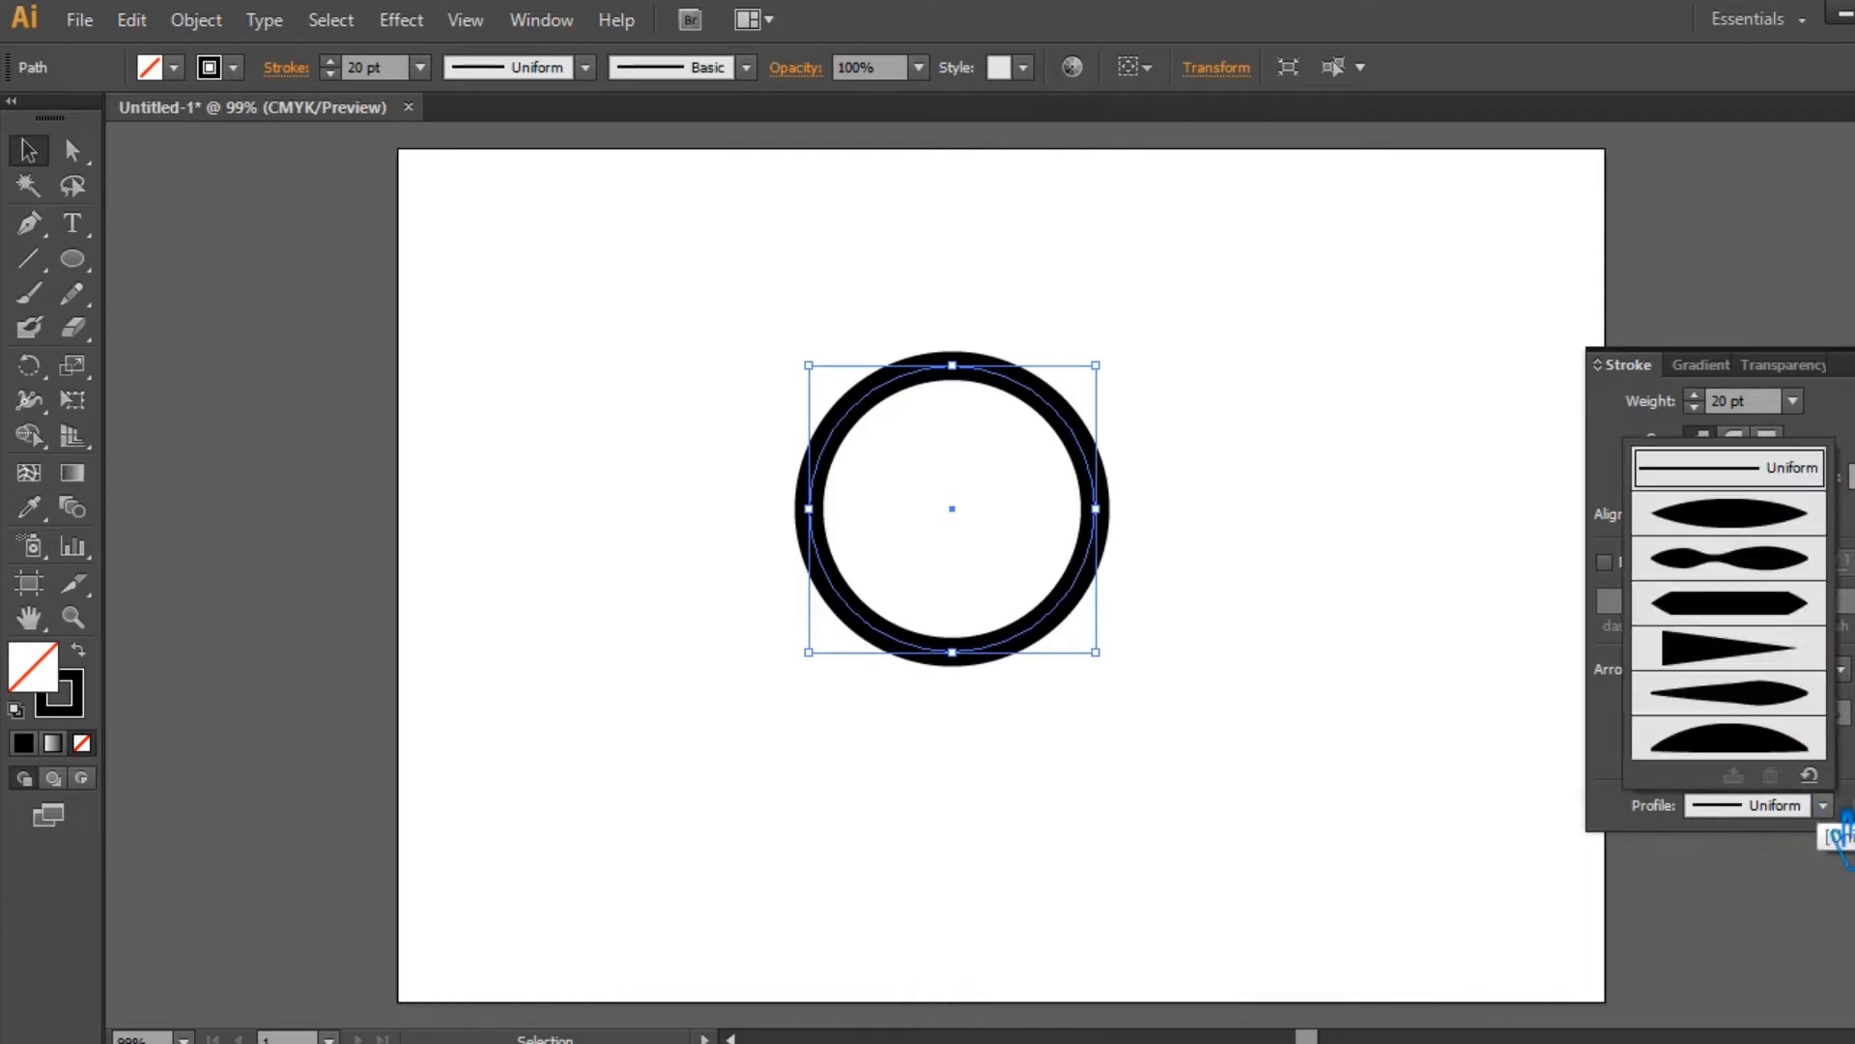
{"action": "left_click", "coordinate": [1839, 833]}
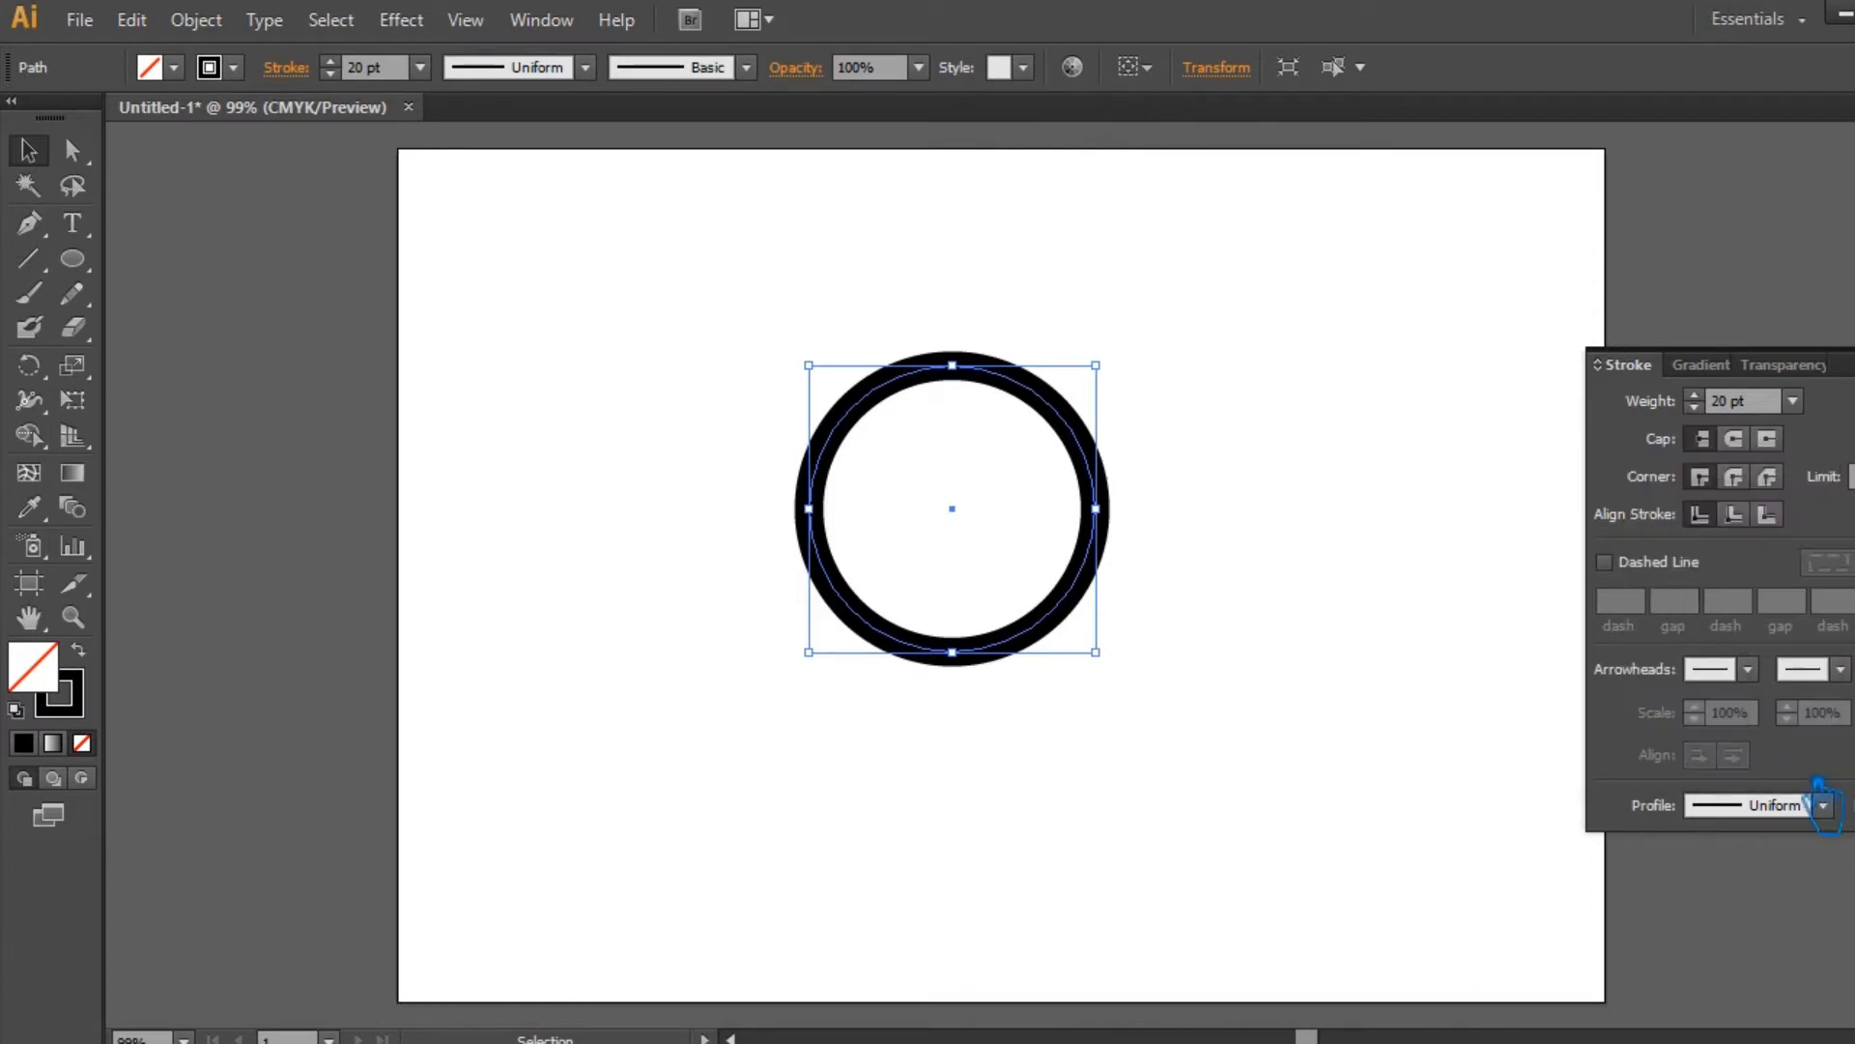
{"action": "left_click", "coordinate": [1629, 562]}
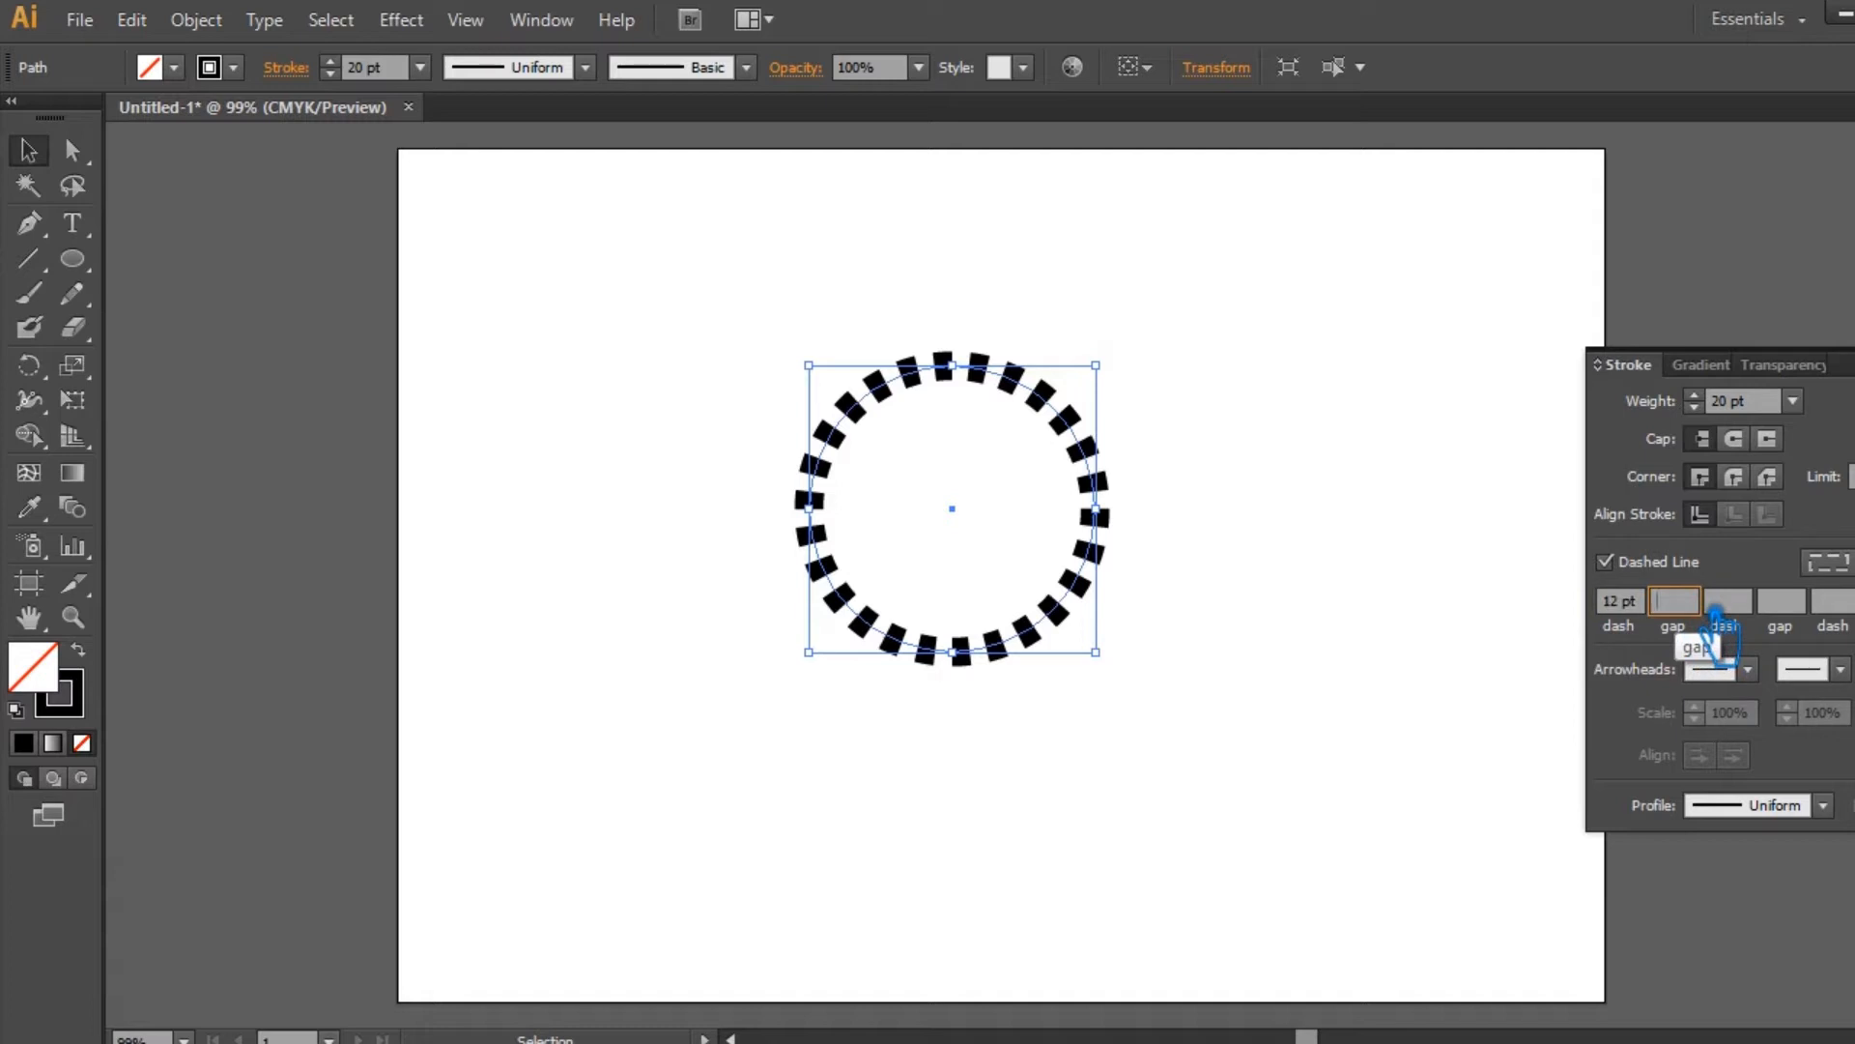
{"action": "left_click", "coordinate": [1745, 603]}
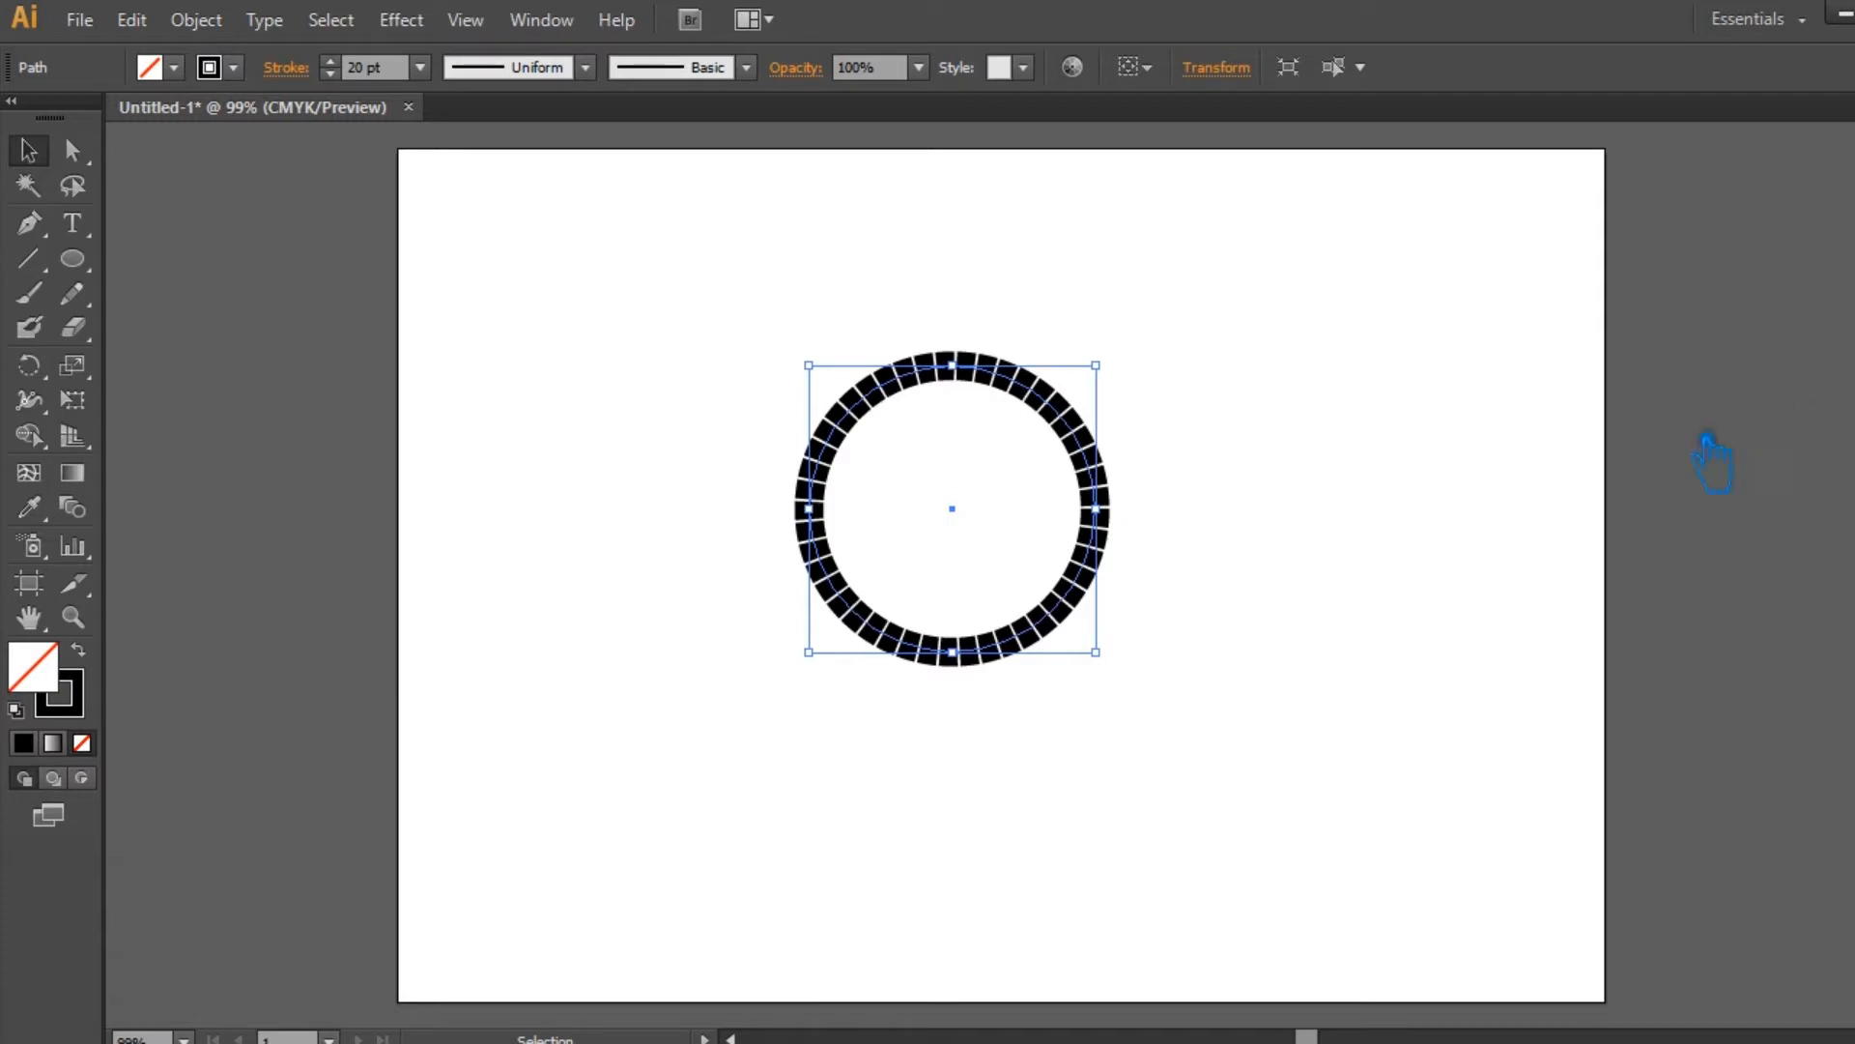
Enlarge the dashed circle proportionally about its centre.
{"action": "left_click", "coordinate": [1586, 496]}
{"action": "left_click", "coordinate": [1114, 560]}
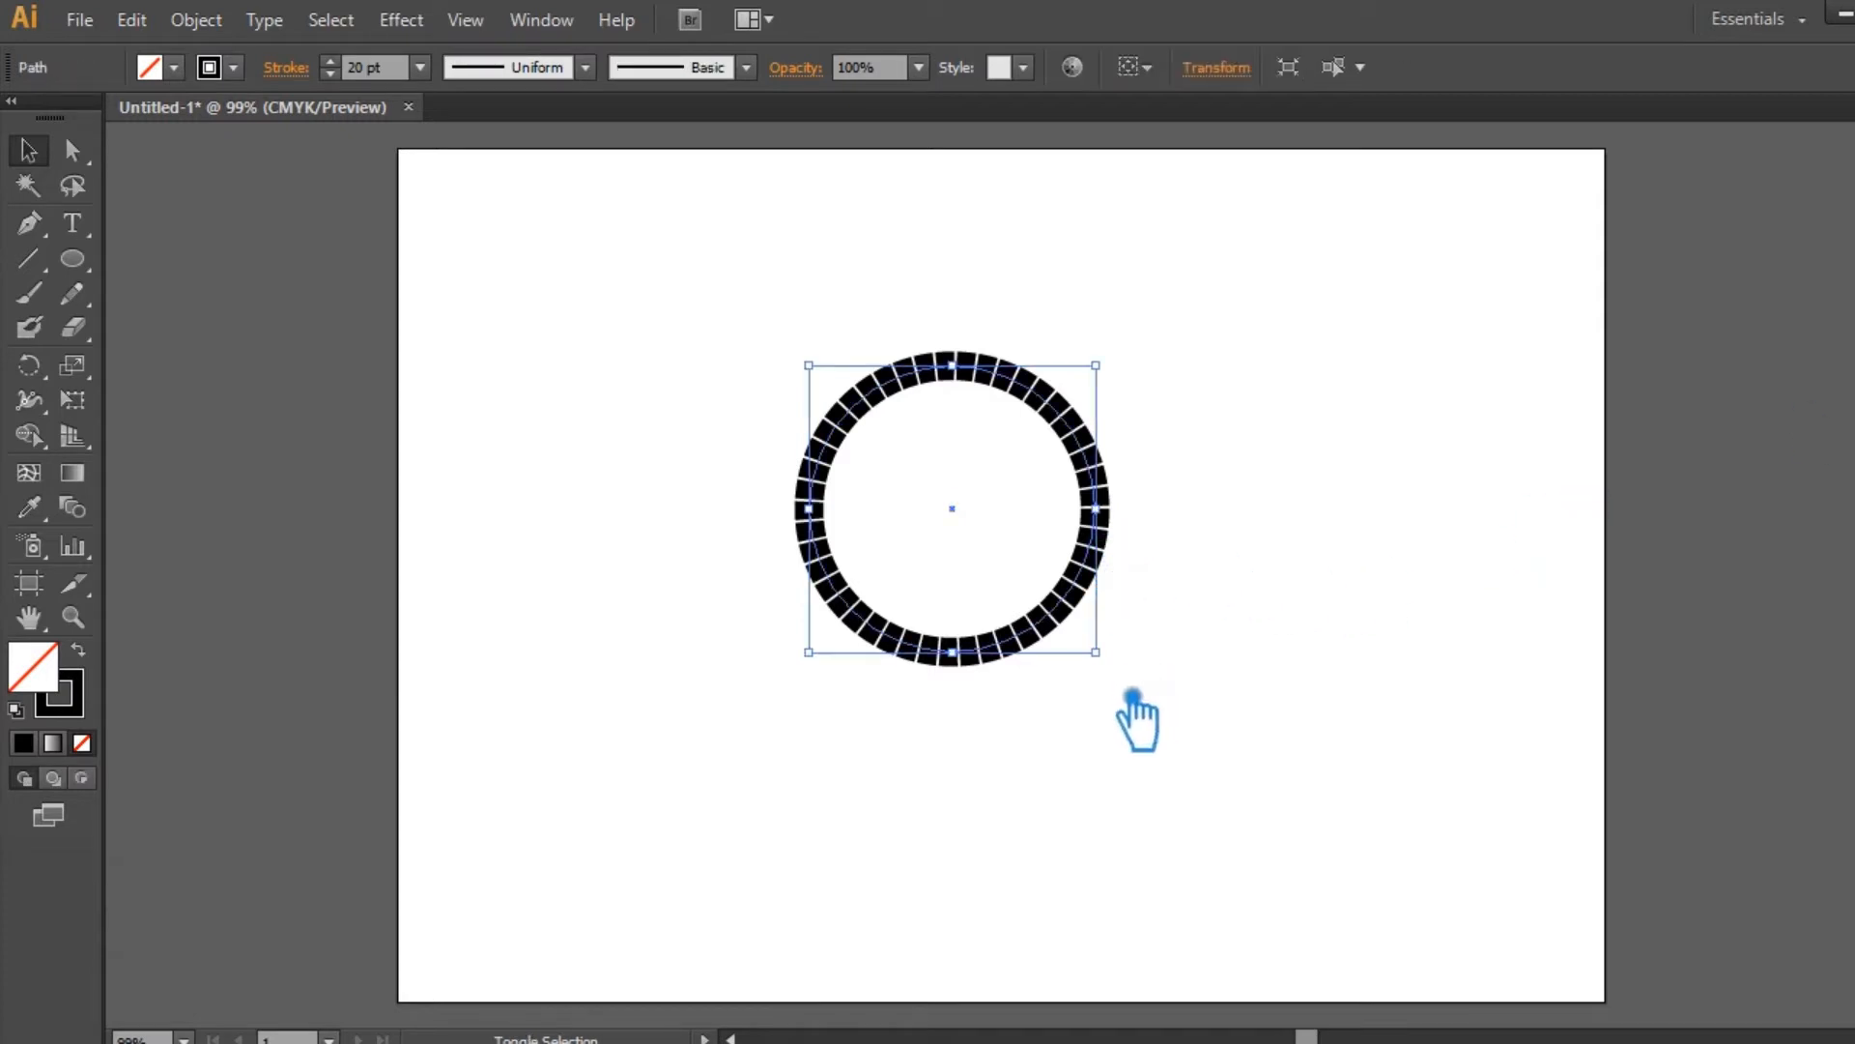
{"action": "left_click_drag", "start_coordinate": [1124, 665], "coordinate": [1182, 710]}
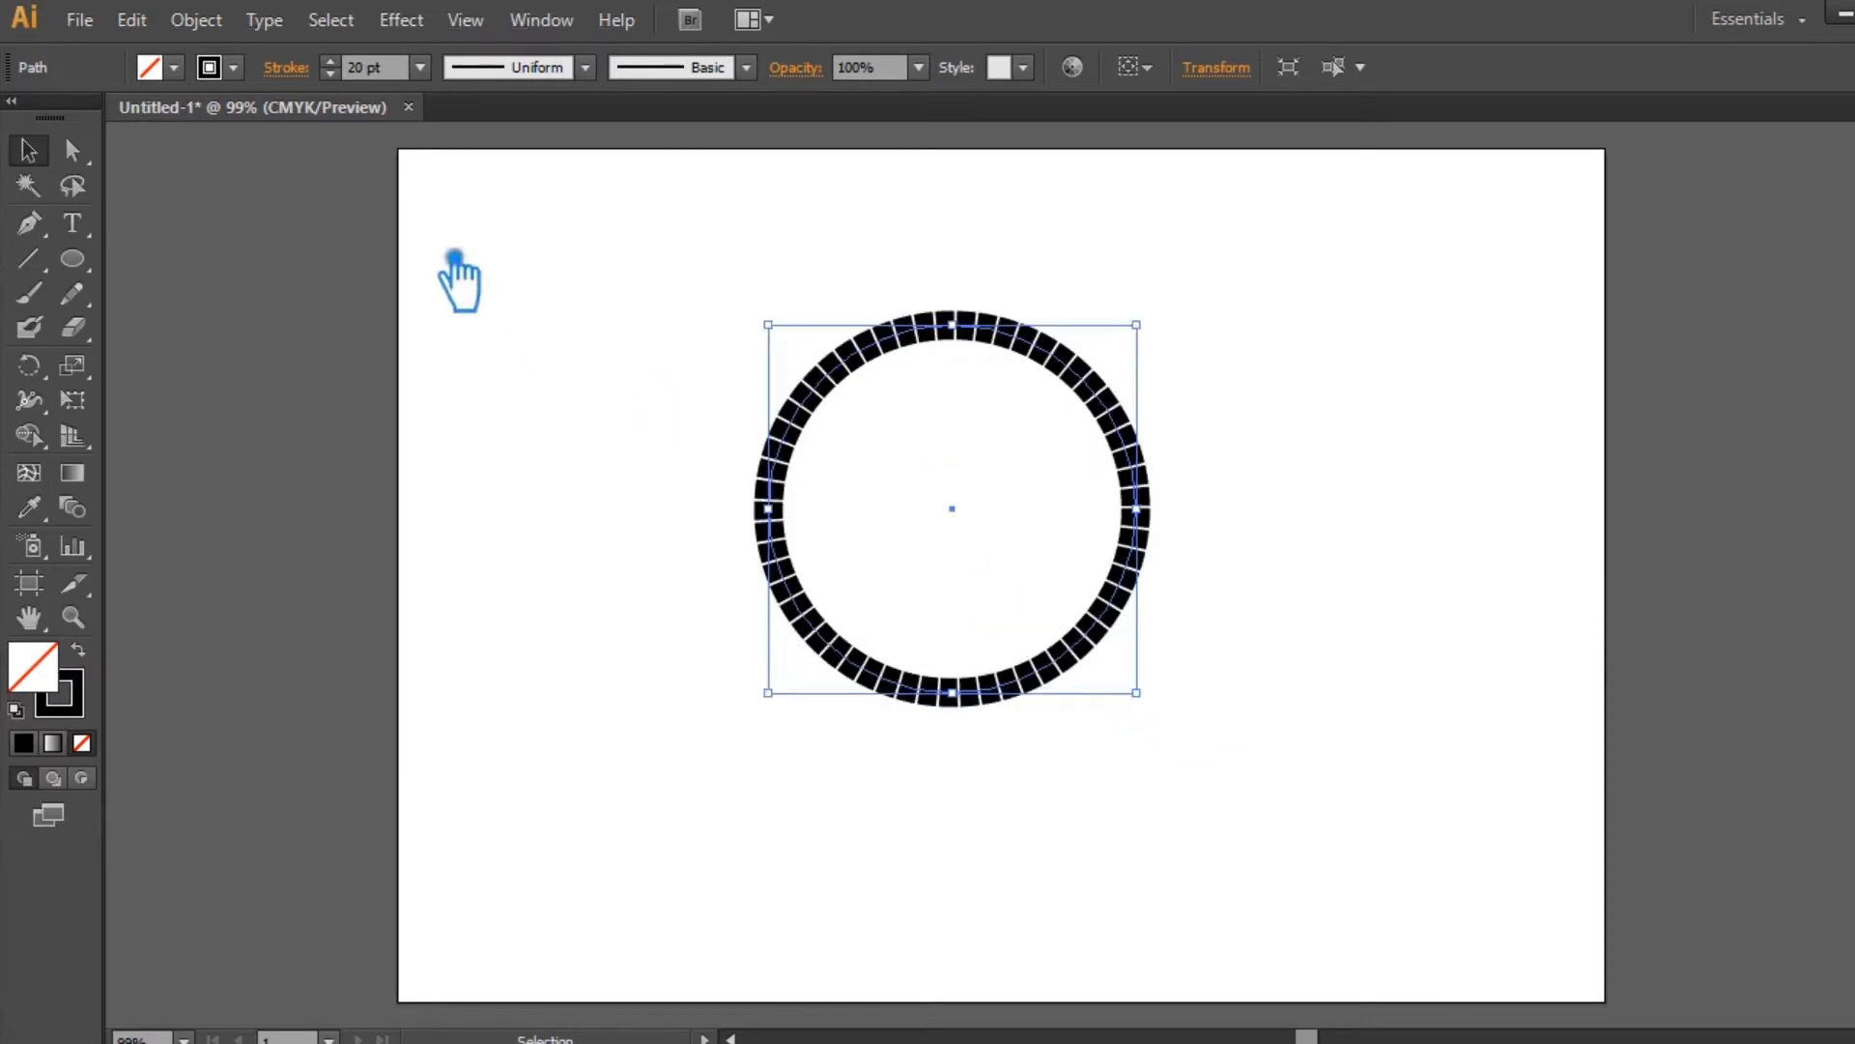
Thicken the dashed circle's stroke into a wide ring and convert it into black filled segments.
{"action": "scroll", "coordinate": [358, 74], "scroll_direction": "up", "scroll_amount": 3}
{"action": "scroll", "coordinate": [358, 74], "scroll_direction": "up", "scroll_amount": 20}
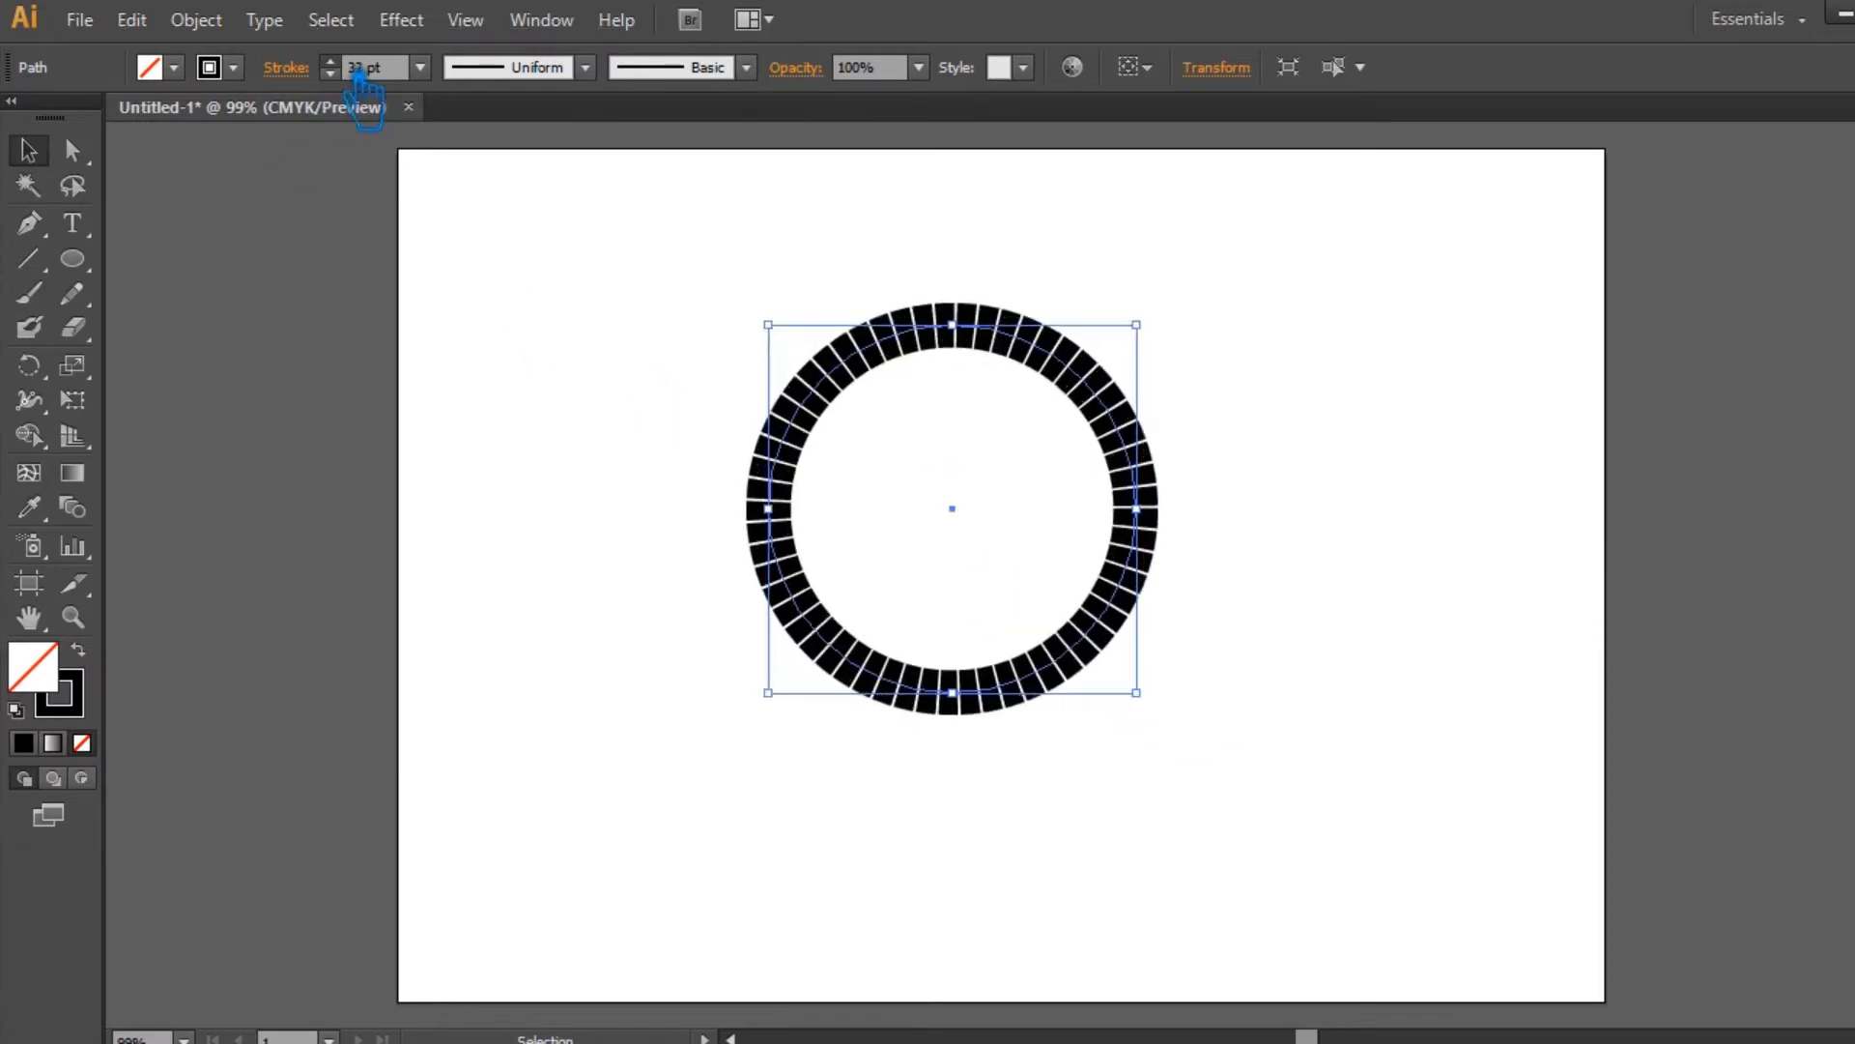
{"action": "left_click", "coordinate": [682, 346]}
{"action": "key", "text": "shift+x"}
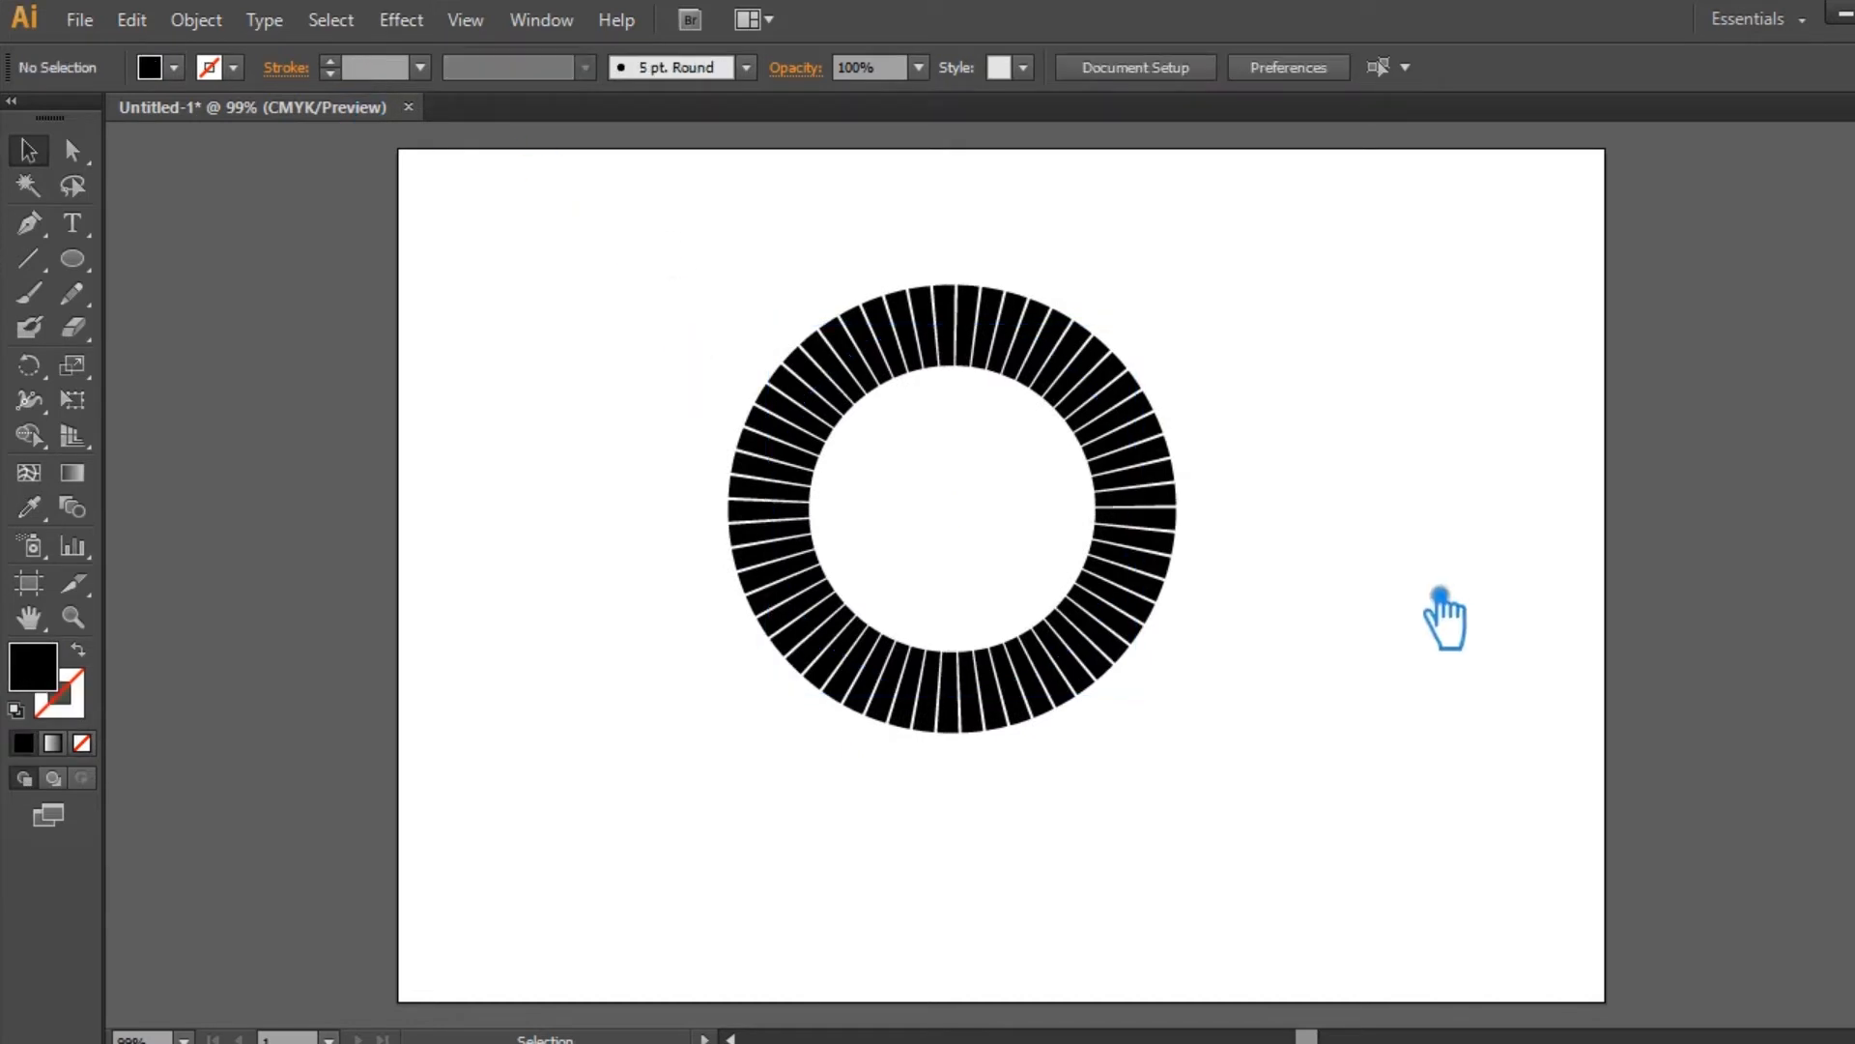
Draw a black filled circle from the ring's centre, covering all but the outer ends of the segments.
{"action": "left_click_drag", "start_coordinate": [77, 274], "coordinate": [223, 331]}
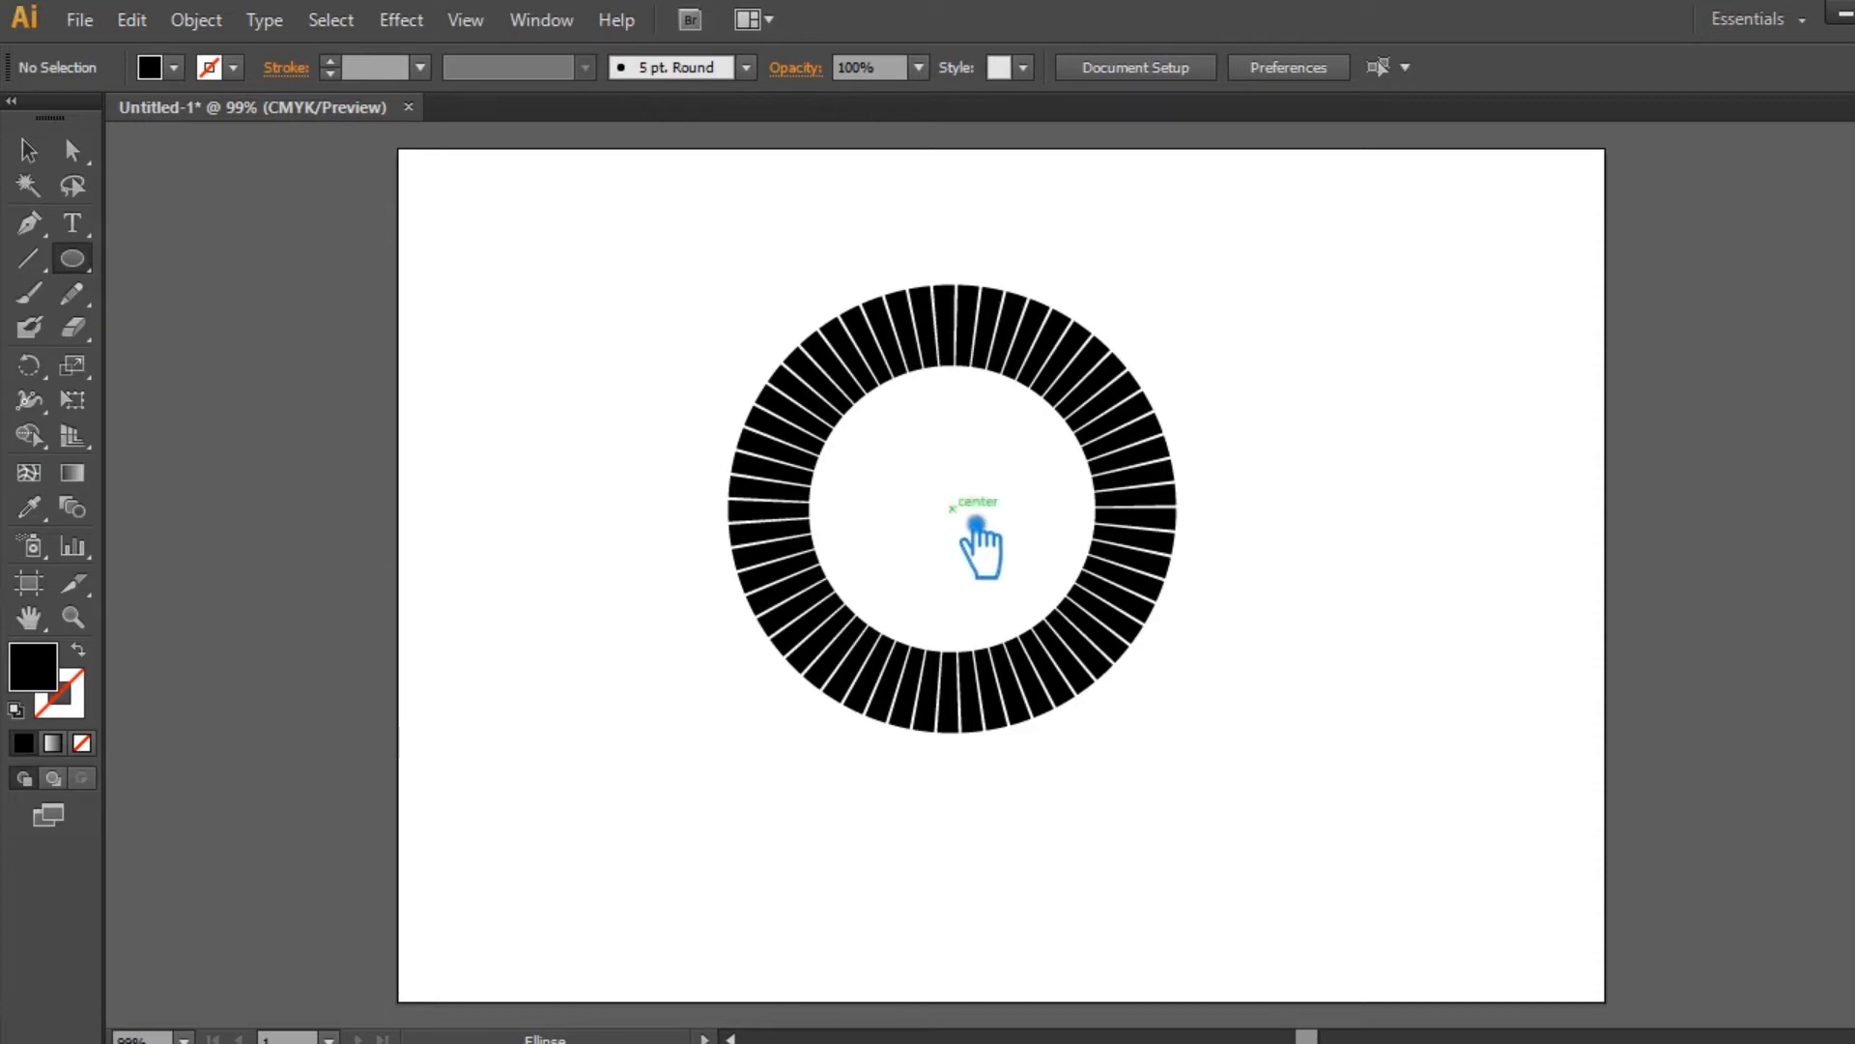
{"action": "left_click_drag", "start_coordinate": [982, 525], "coordinate": [1185, 663]}
{"action": "key", "text": "v"}
{"action": "left_click", "coordinate": [1223, 466]}
Unite the segmented ring and the black circle into one tyre shape with Pathfinder.
{"action": "left_click_drag", "start_coordinate": [1247, 746], "coordinate": [650, 315]}
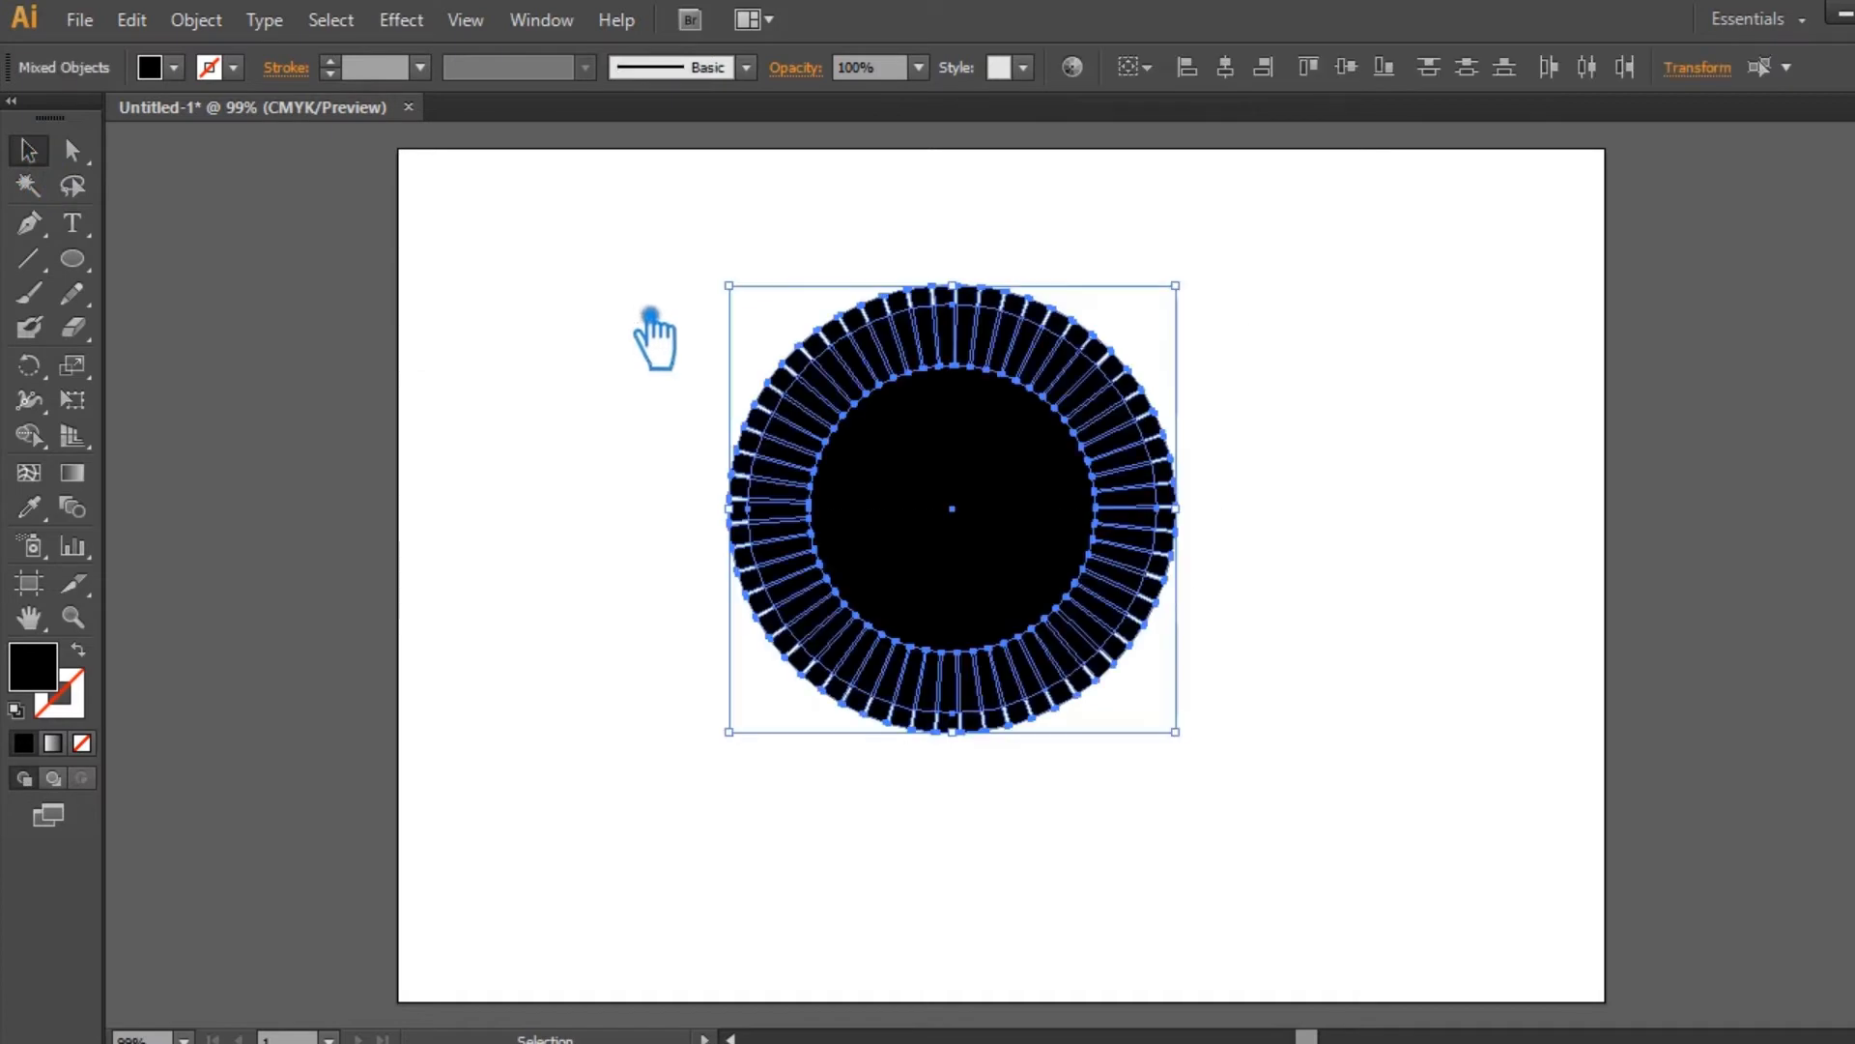
{"action": "key", "text": "shift+ctrl+F9"}
{"action": "left_click", "coordinate": [1612, 770]}
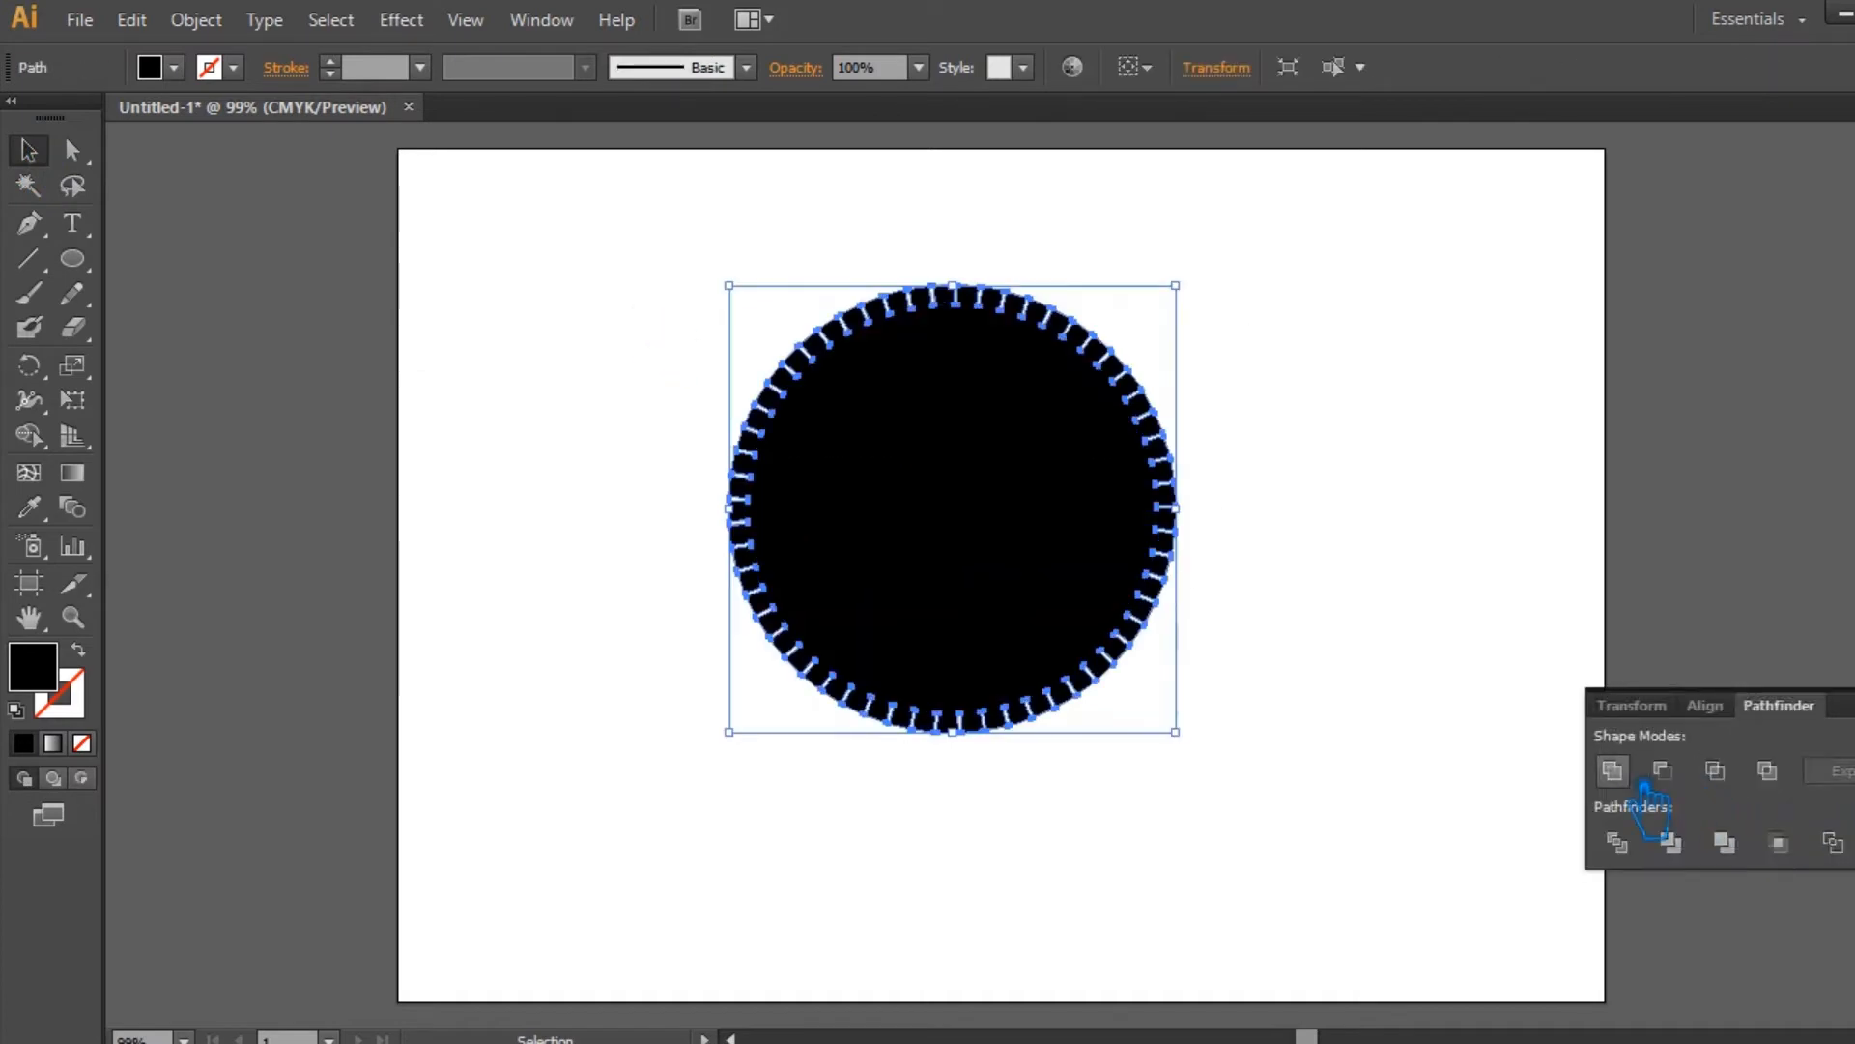
{"action": "left_click", "coordinate": [1460, 596]}
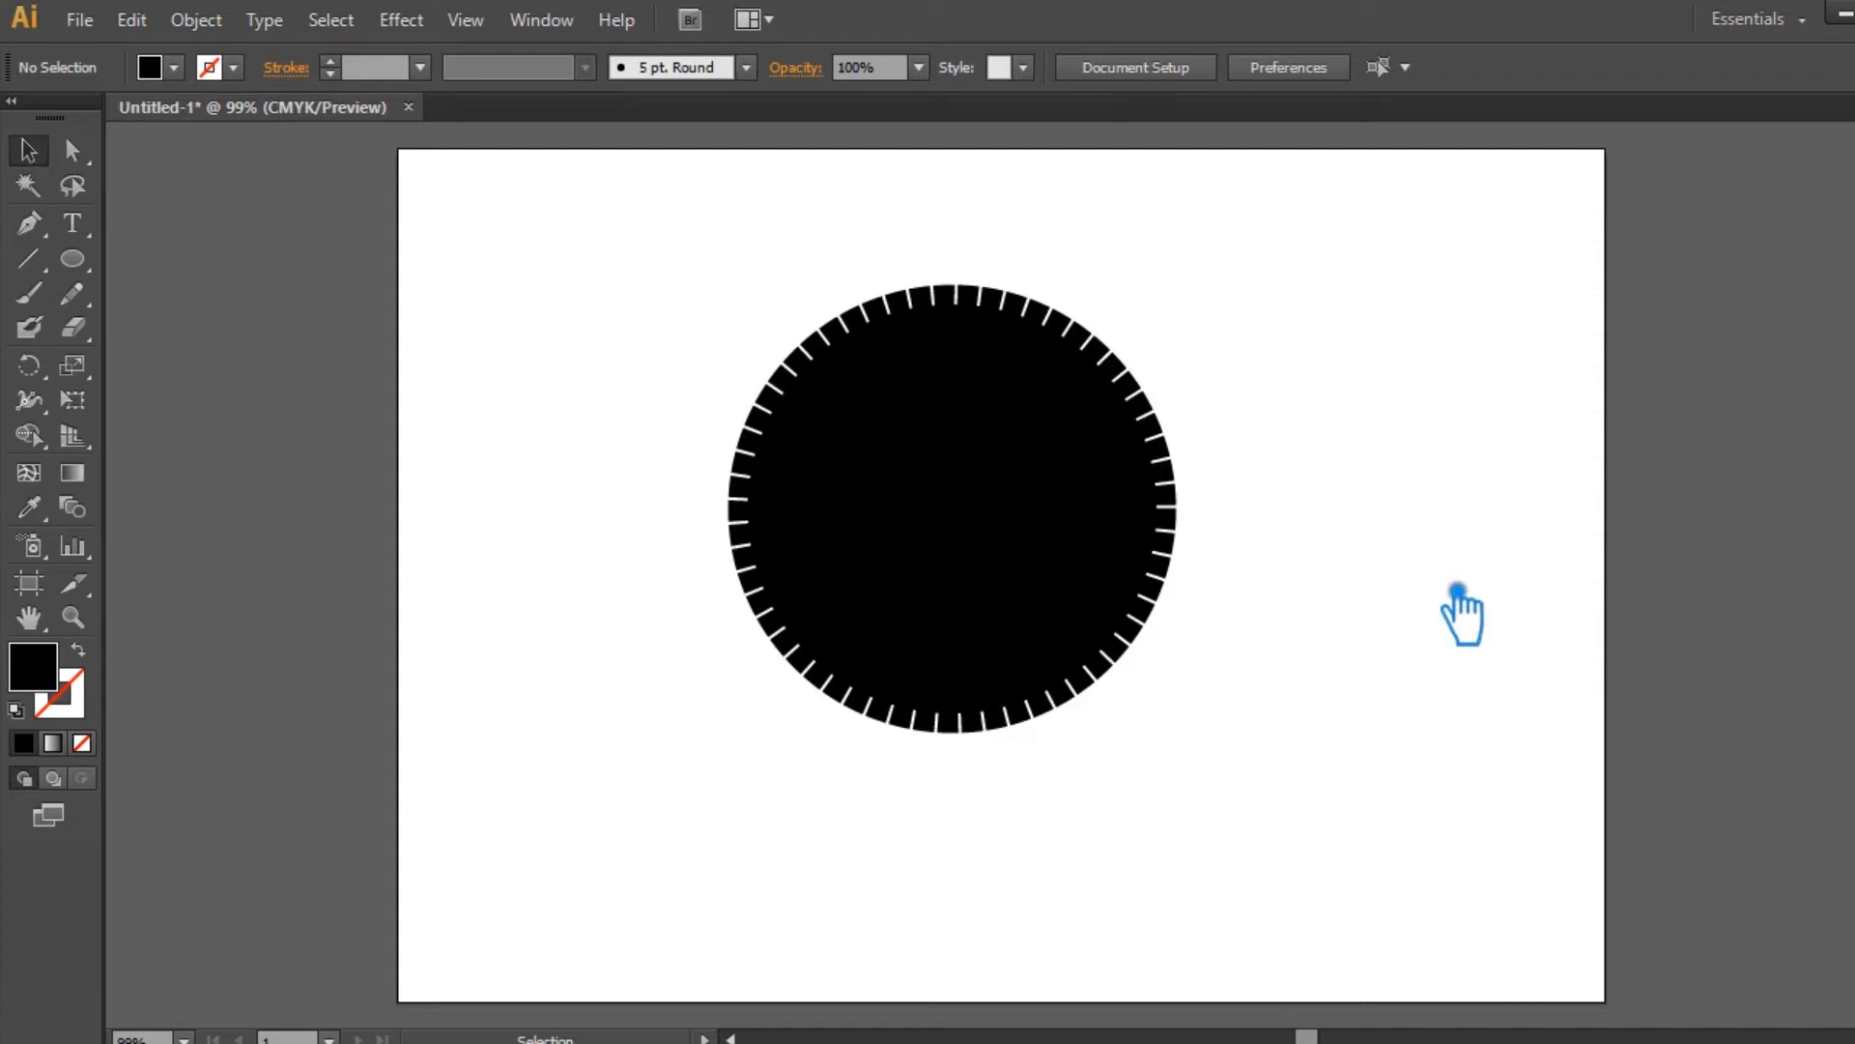
Draw a circle about 3.4 in across from the centre of the black tyre shape.
{"action": "left_click", "coordinate": [72, 259]}
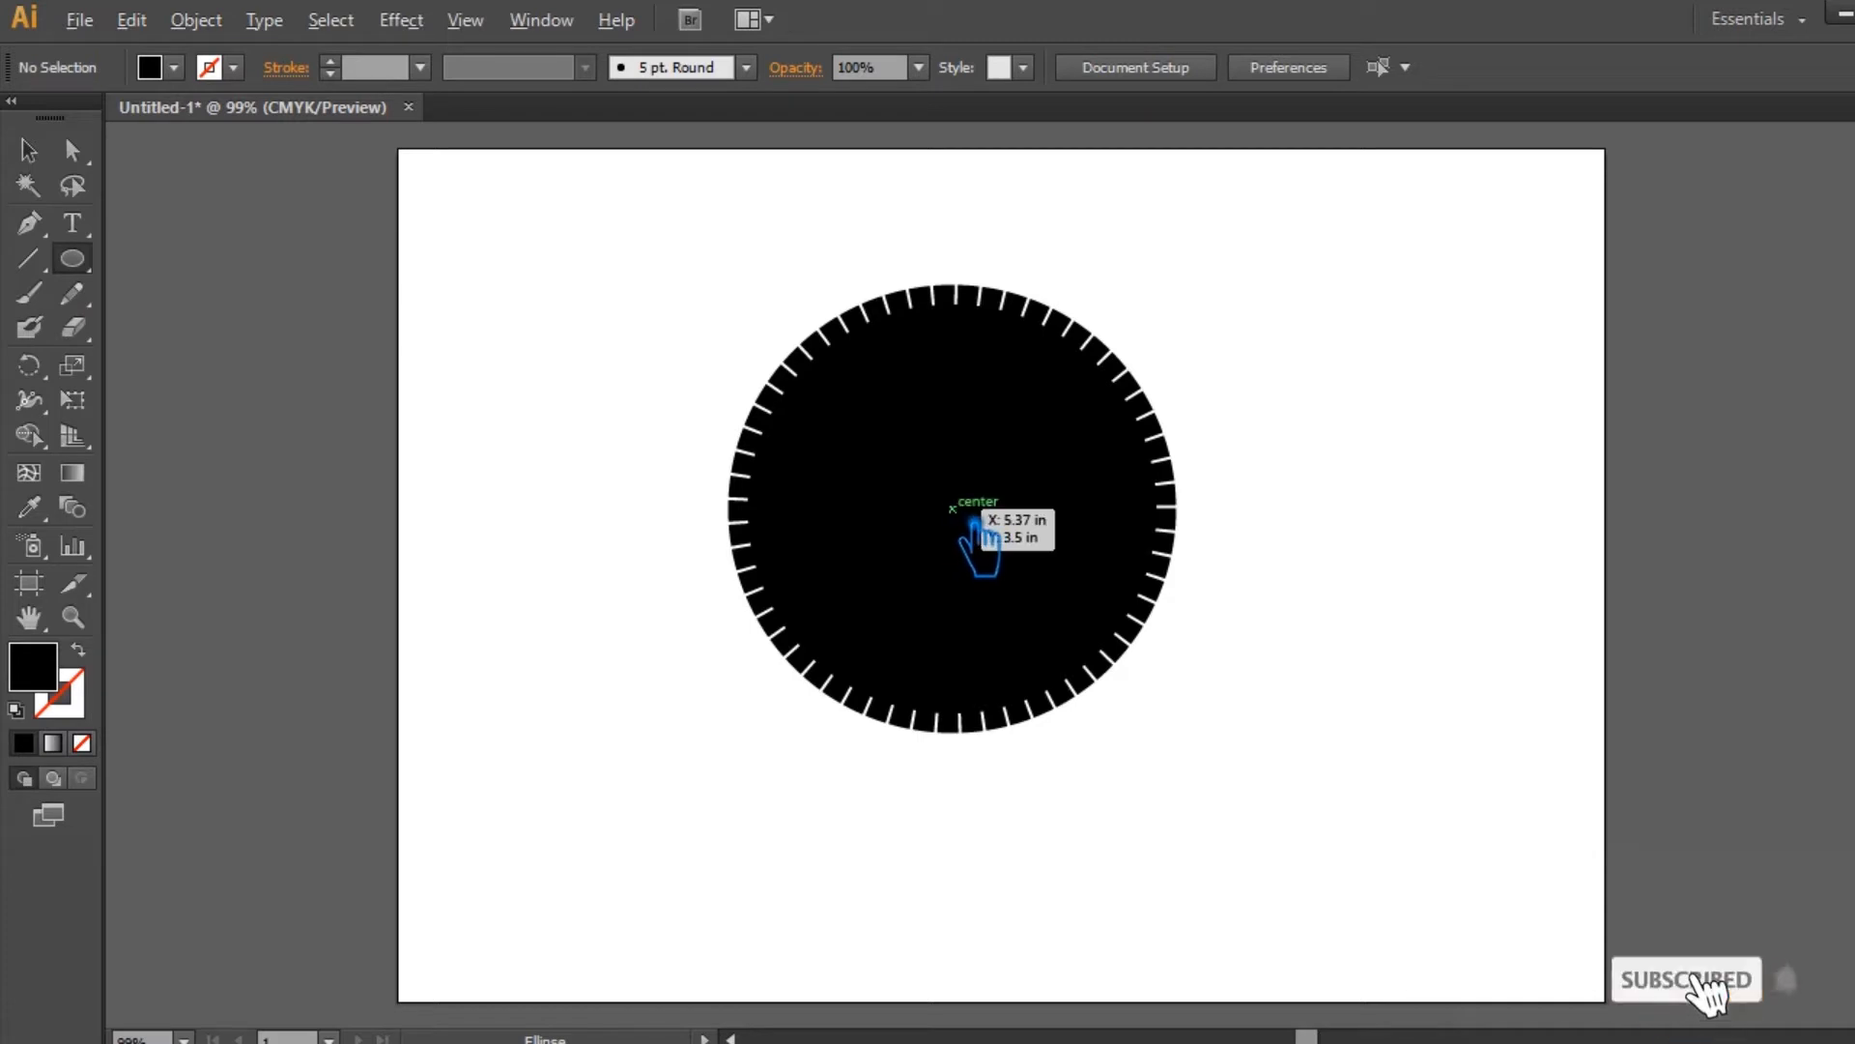
{"action": "left_click_drag", "start_coordinate": [975, 522], "coordinate": [1160, 624]}
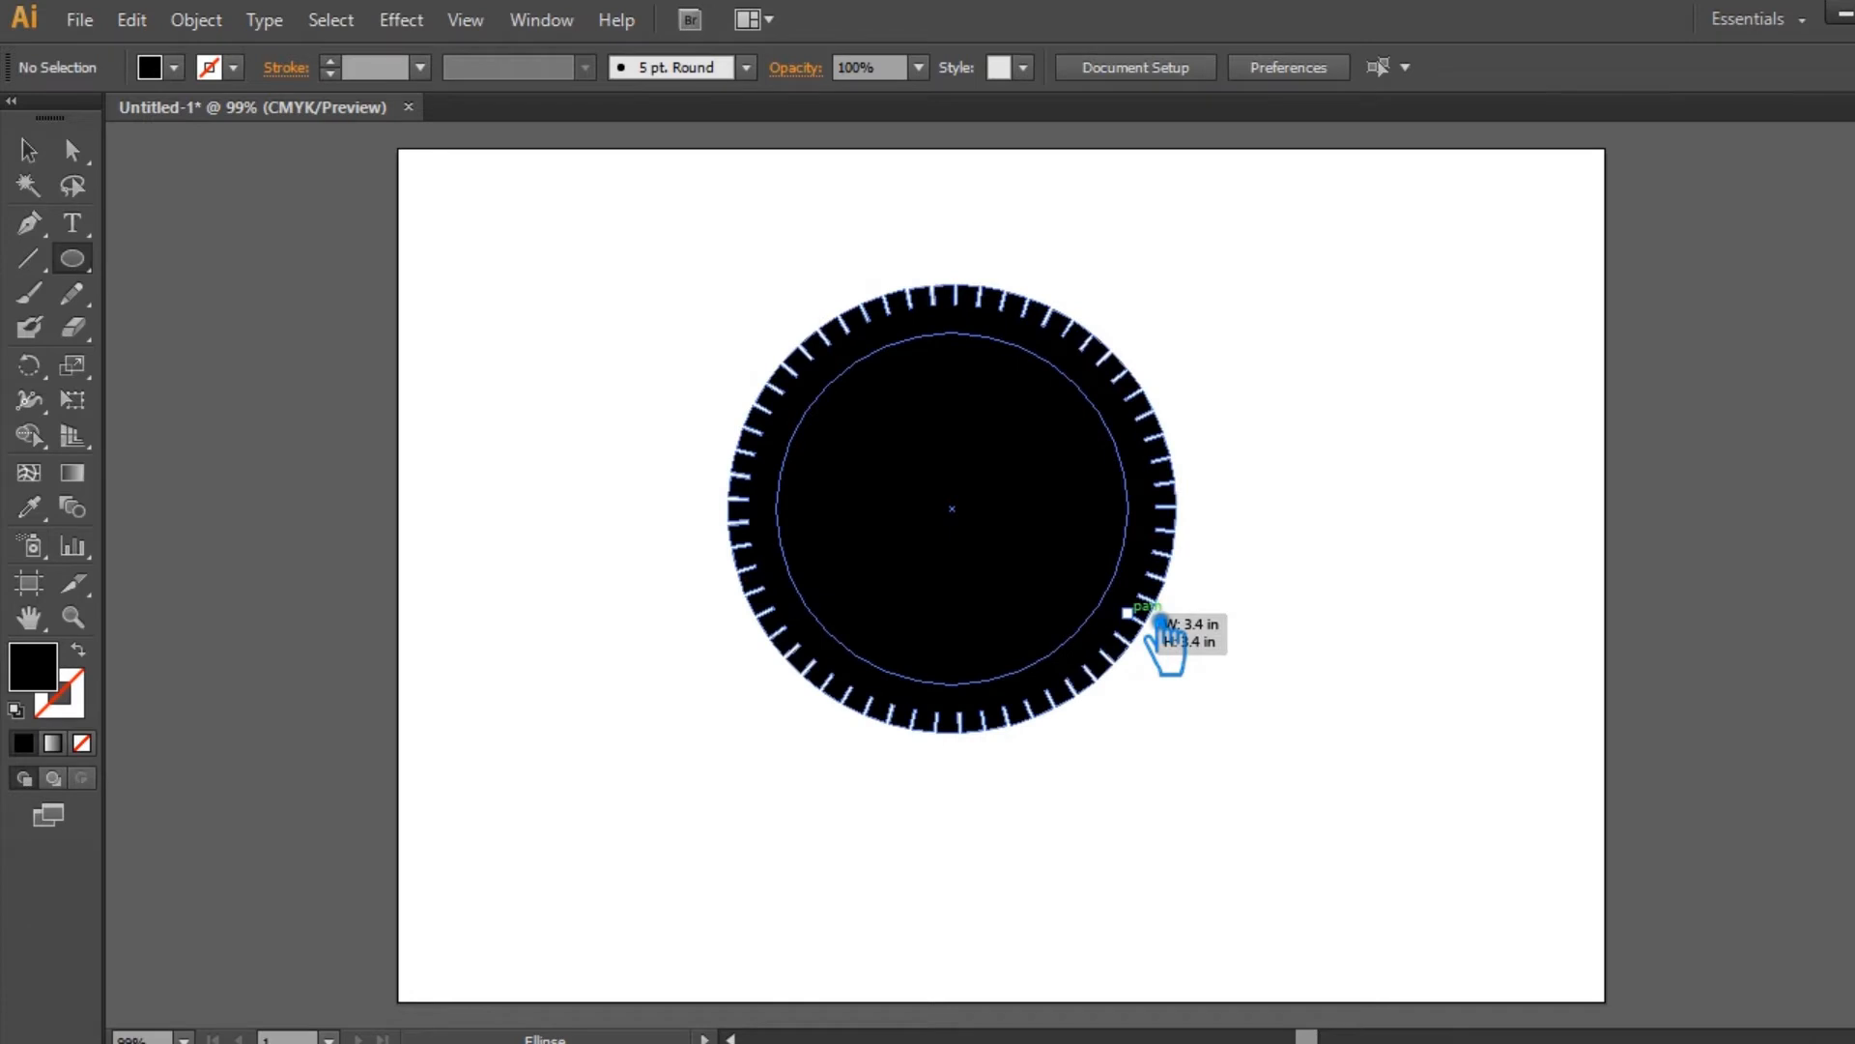
{"action": "left_click_drag", "start_coordinate": [1160, 622], "coordinate": [1146, 609]}
Sample the dark grey of the workspace for the inner circle and make it the outline colour with no fill.
{"action": "left_click", "coordinate": [29, 507]}
{"action": "left_click", "coordinate": [157, 623]}
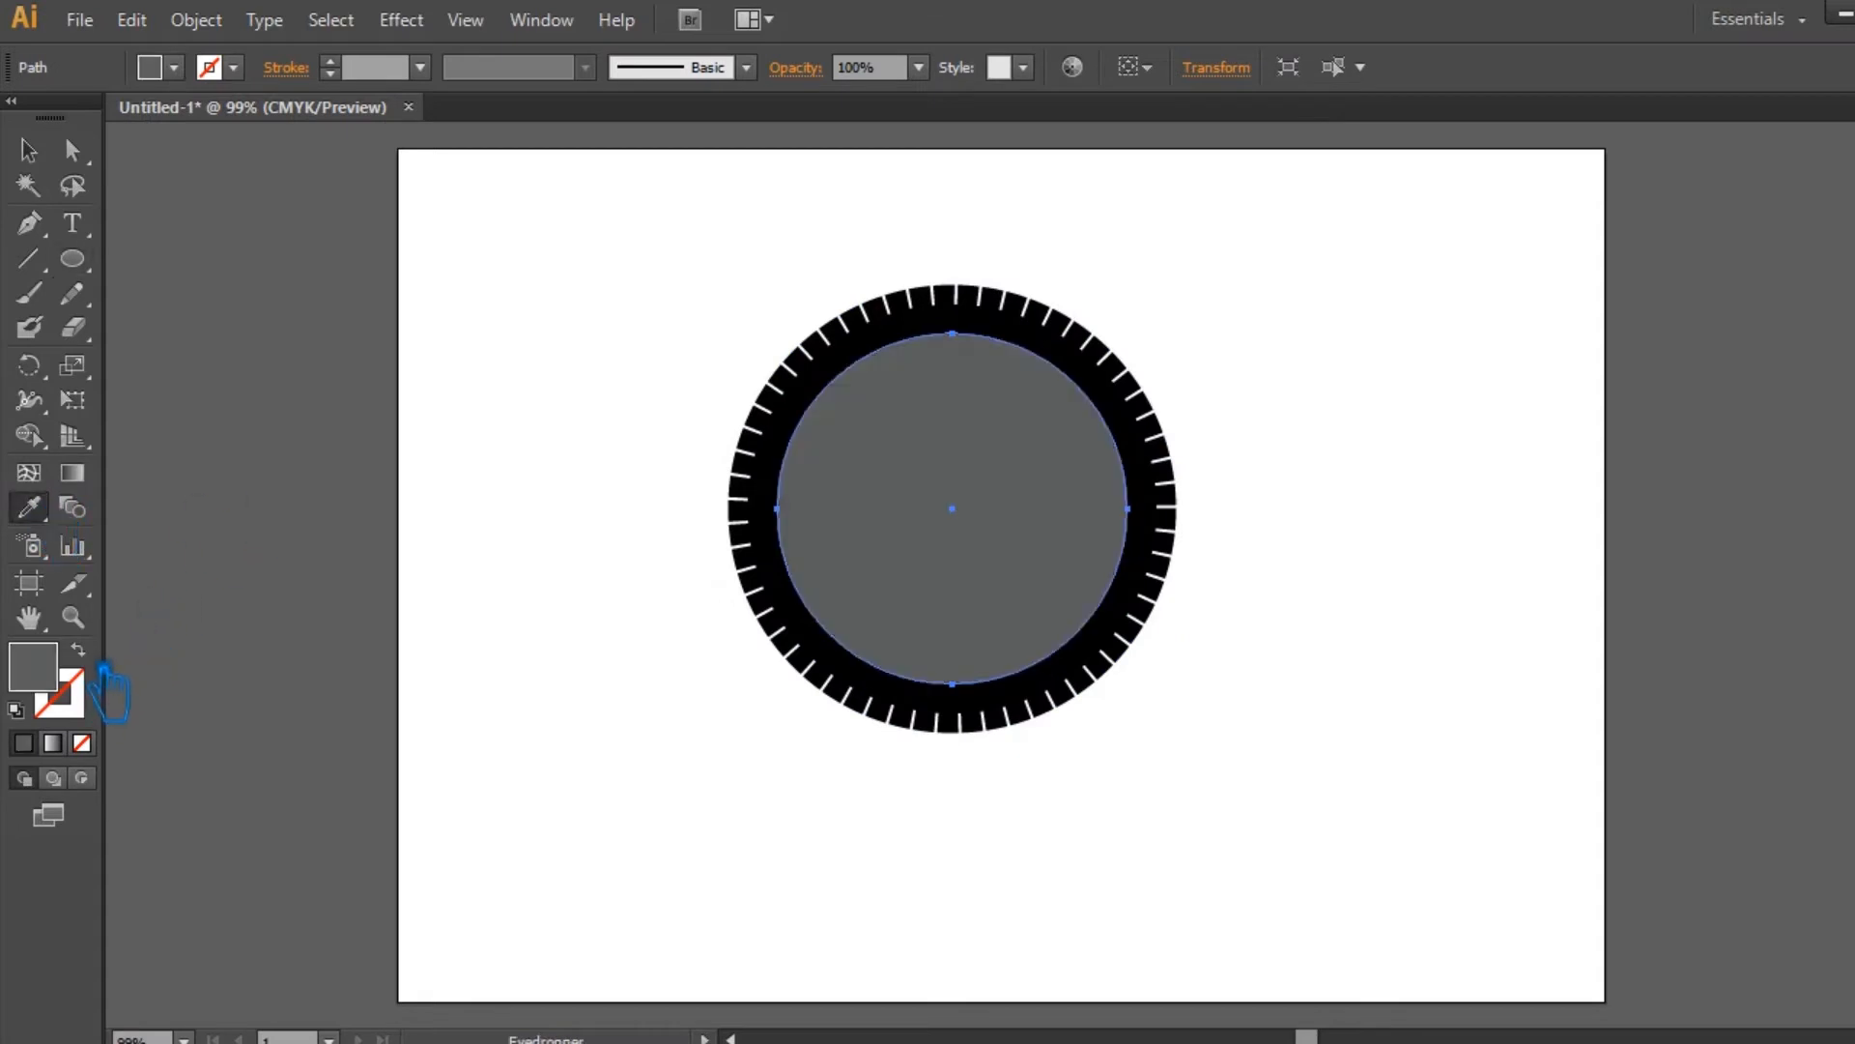
{"action": "key", "text": "ctrl+z"}
Set the grey circle's stroke to 20 pt and shrink the ring slightly about its centre.
{"action": "left_click", "coordinate": [28, 149]}
{"action": "left_click", "coordinate": [422, 68]}
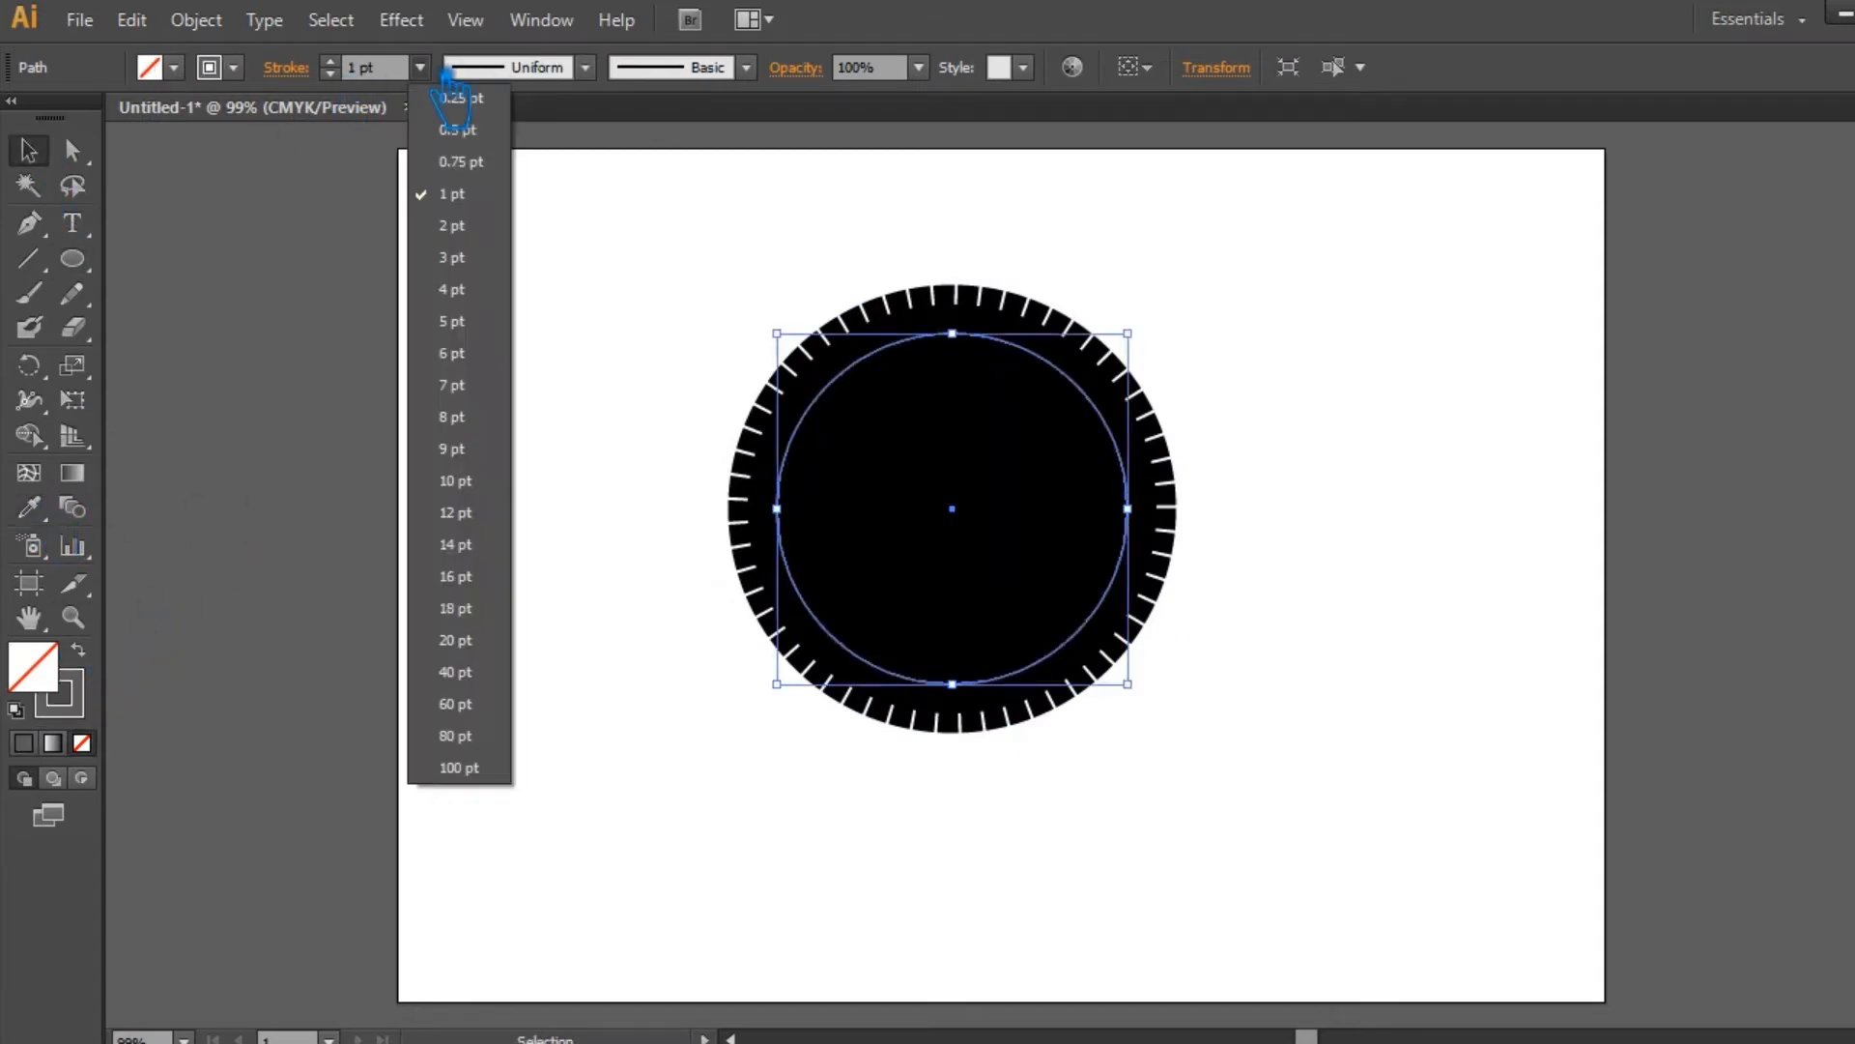
{"action": "left_click", "coordinate": [455, 640]}
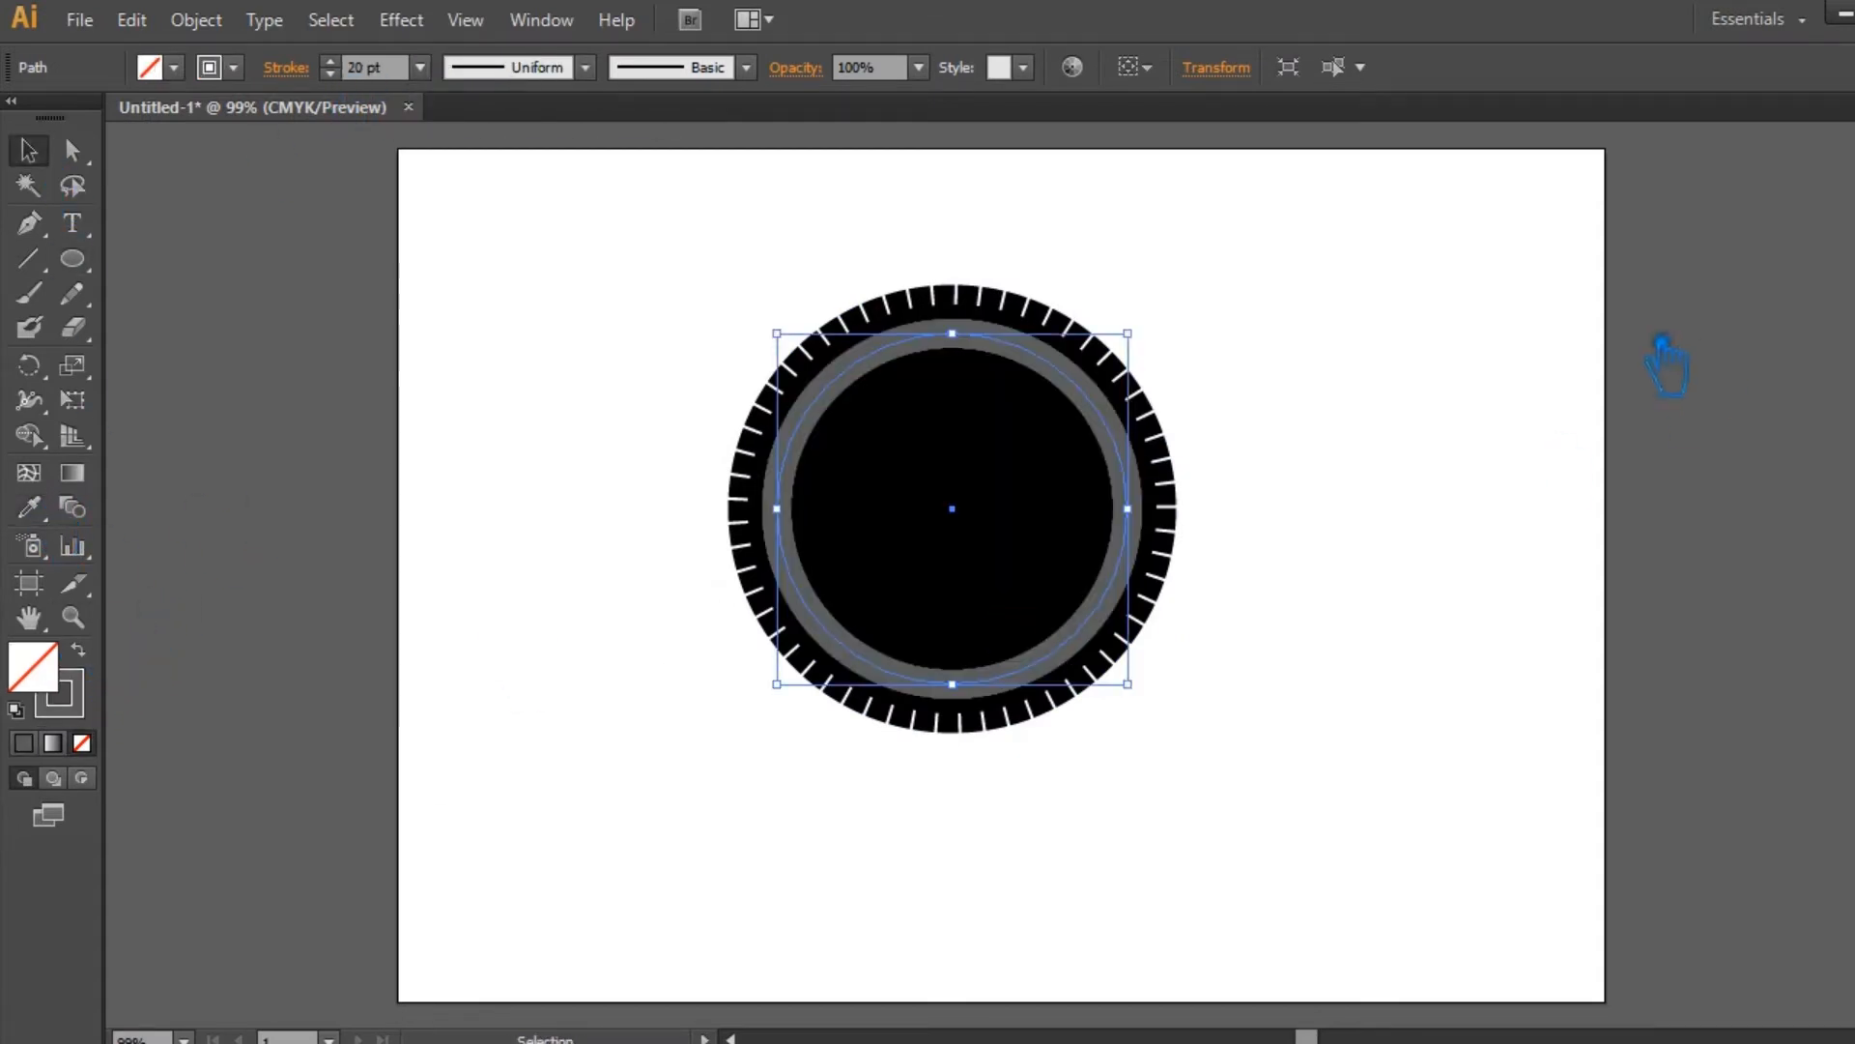
{"action": "left_click_drag", "start_coordinate": [1128, 333], "coordinate": [1139, 351]}
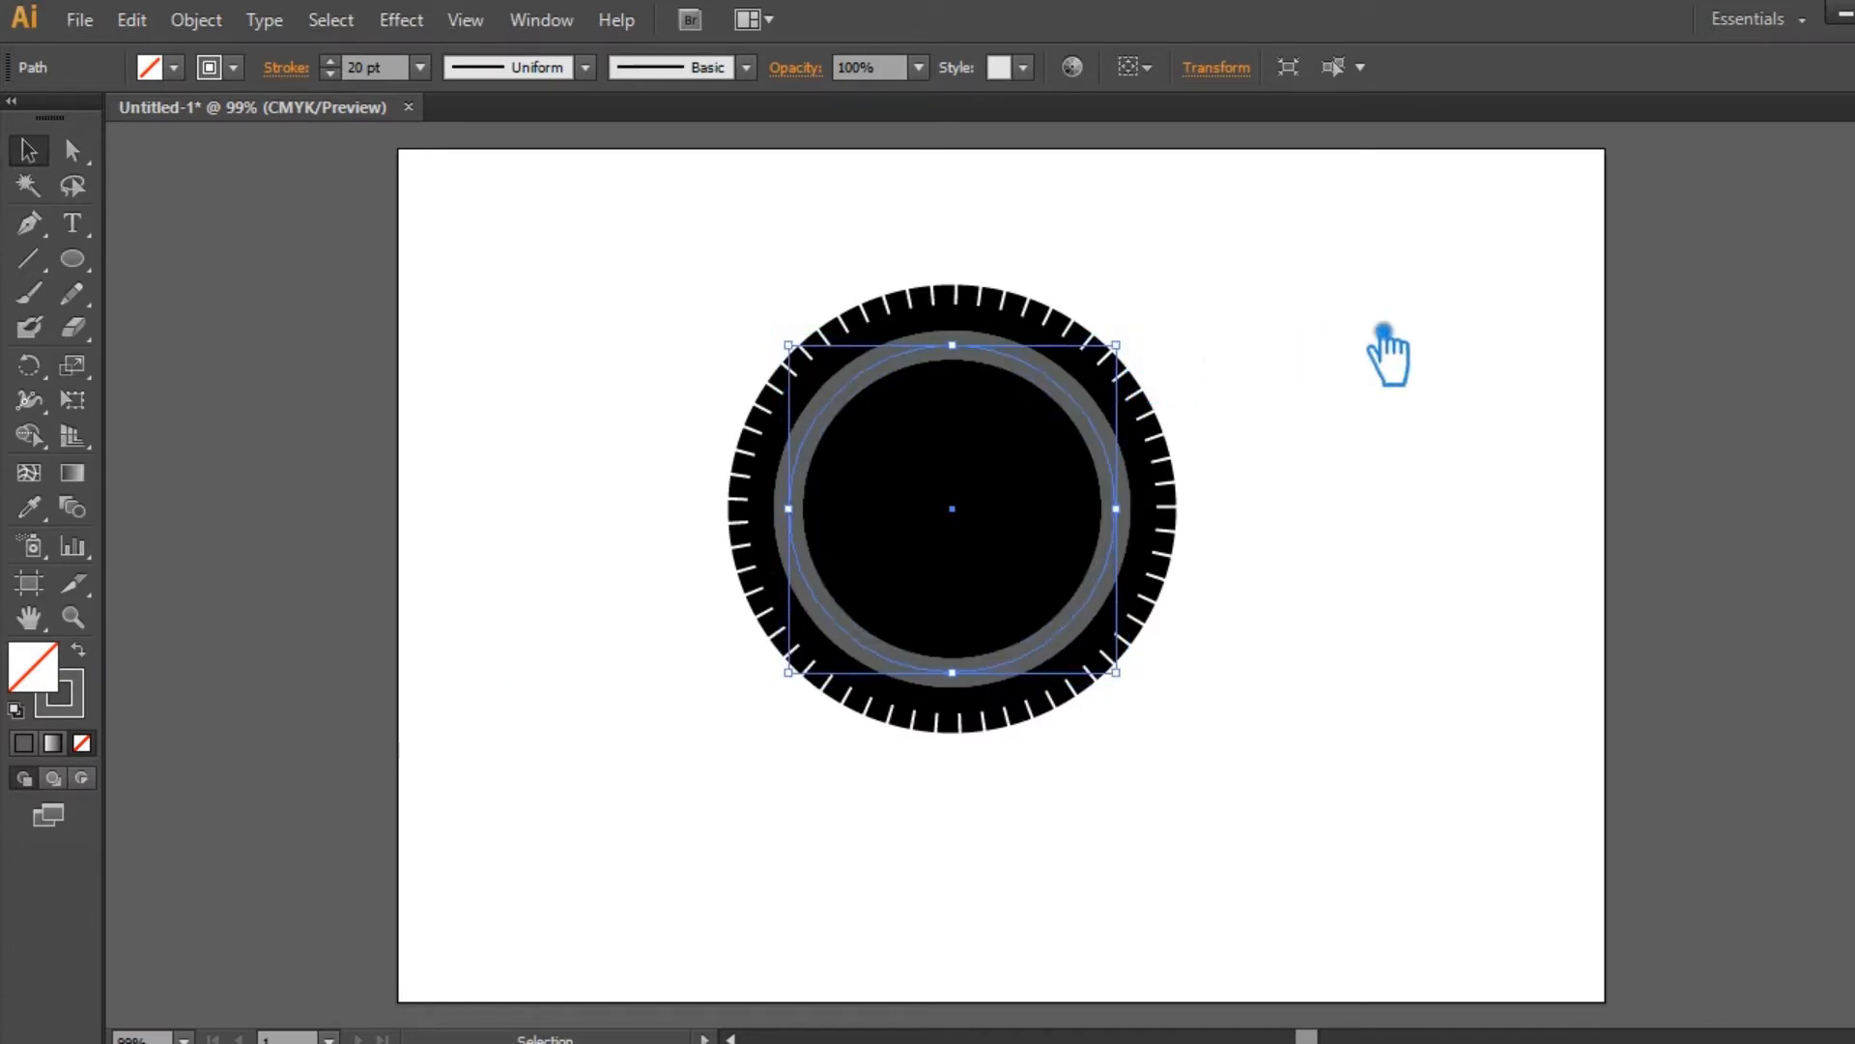
Duplicate the grey ring in place and scale the copy down about its centre to a small hub ring.
{"action": "key", "text": "ctrl+c"}
{"action": "key", "text": "ctrl+f"}
{"action": "left_click_drag", "start_coordinate": [1143, 356], "coordinate": [1033, 460]}
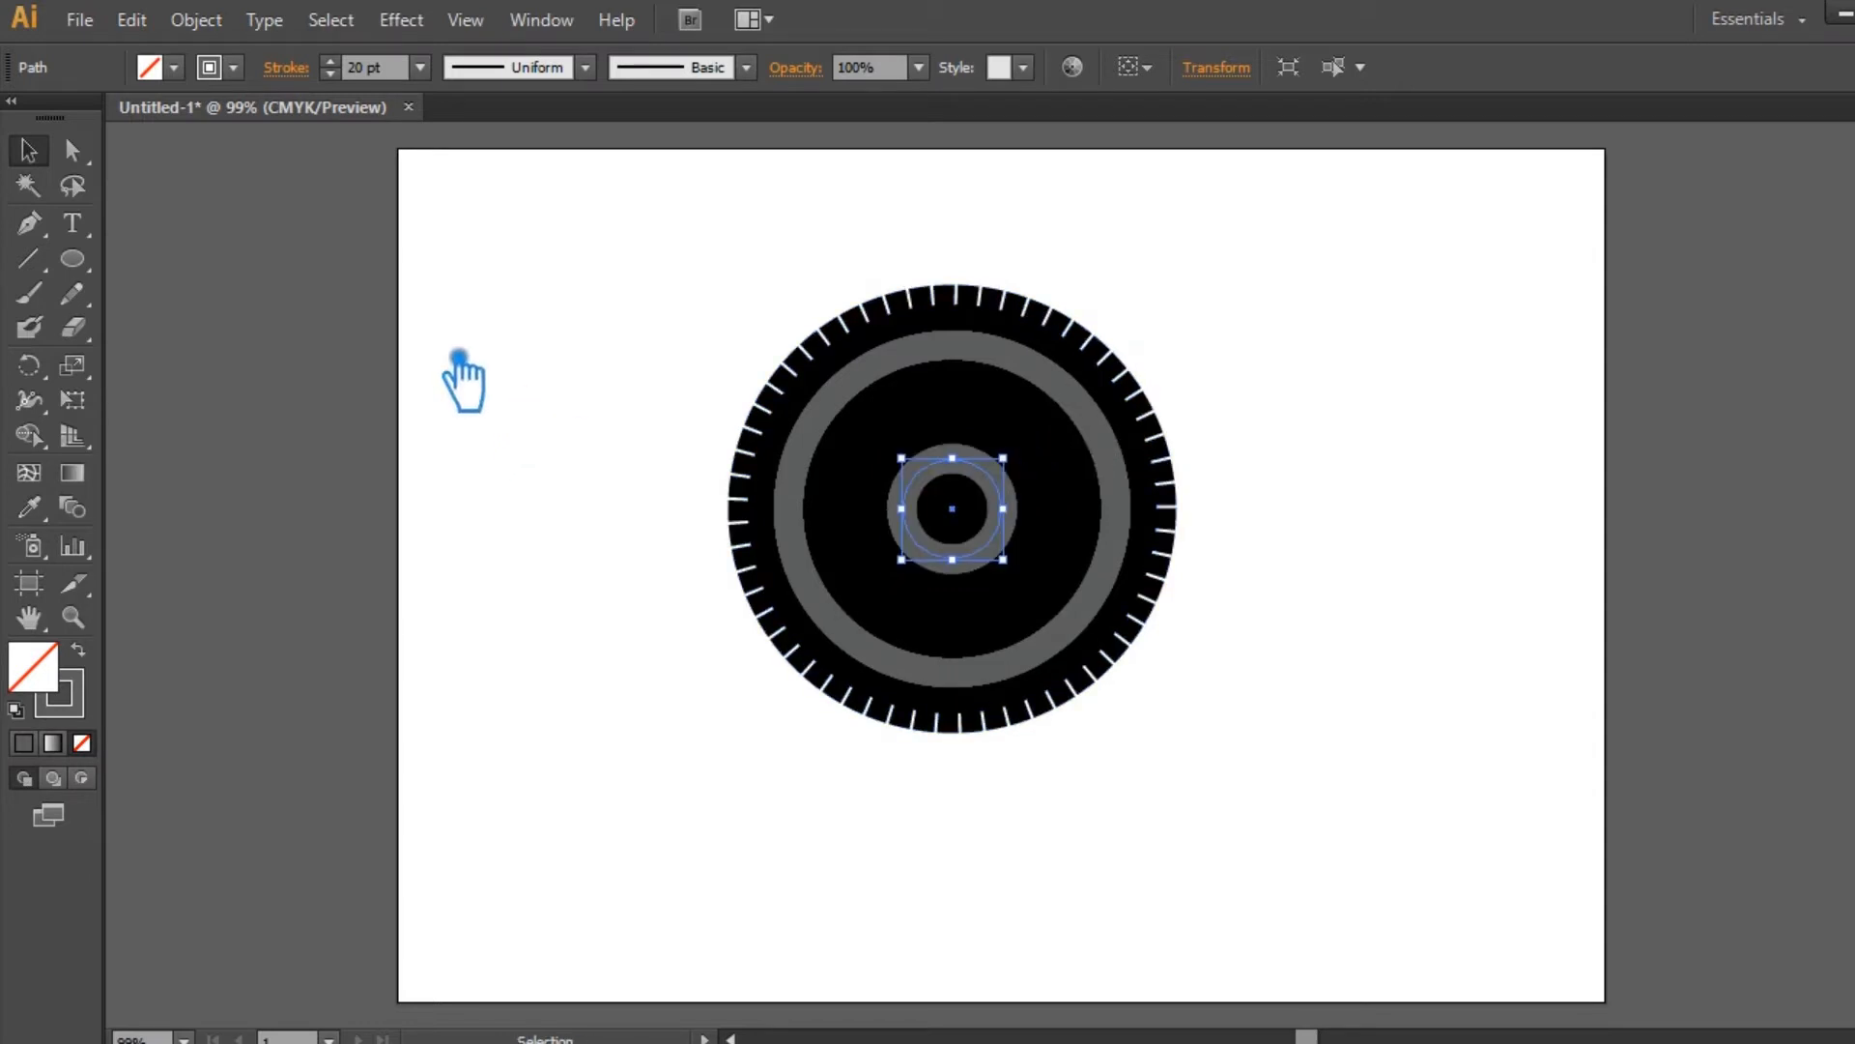
{"action": "left_click", "coordinate": [1382, 510]}
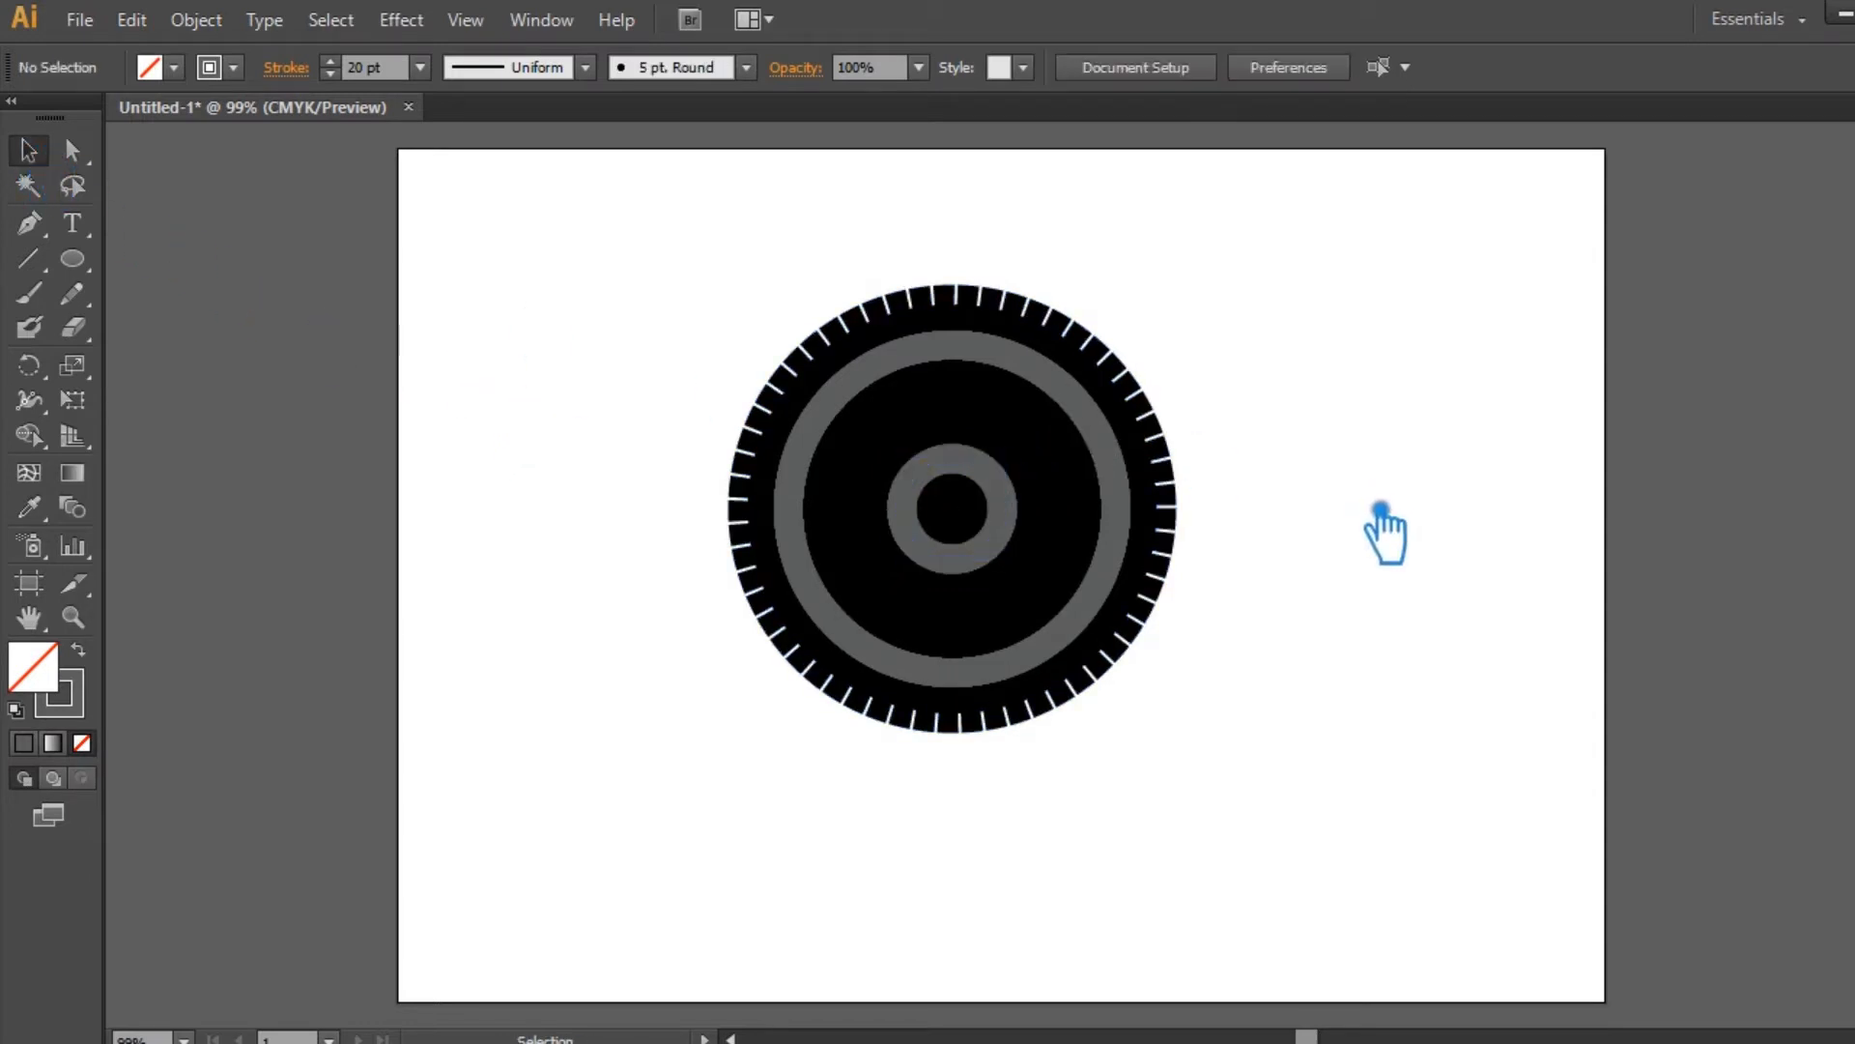
Draw a horizontal grey spoke about 1.09 in long from the hub ring to the large grey ring.
{"action": "left_click", "coordinate": [28, 258]}
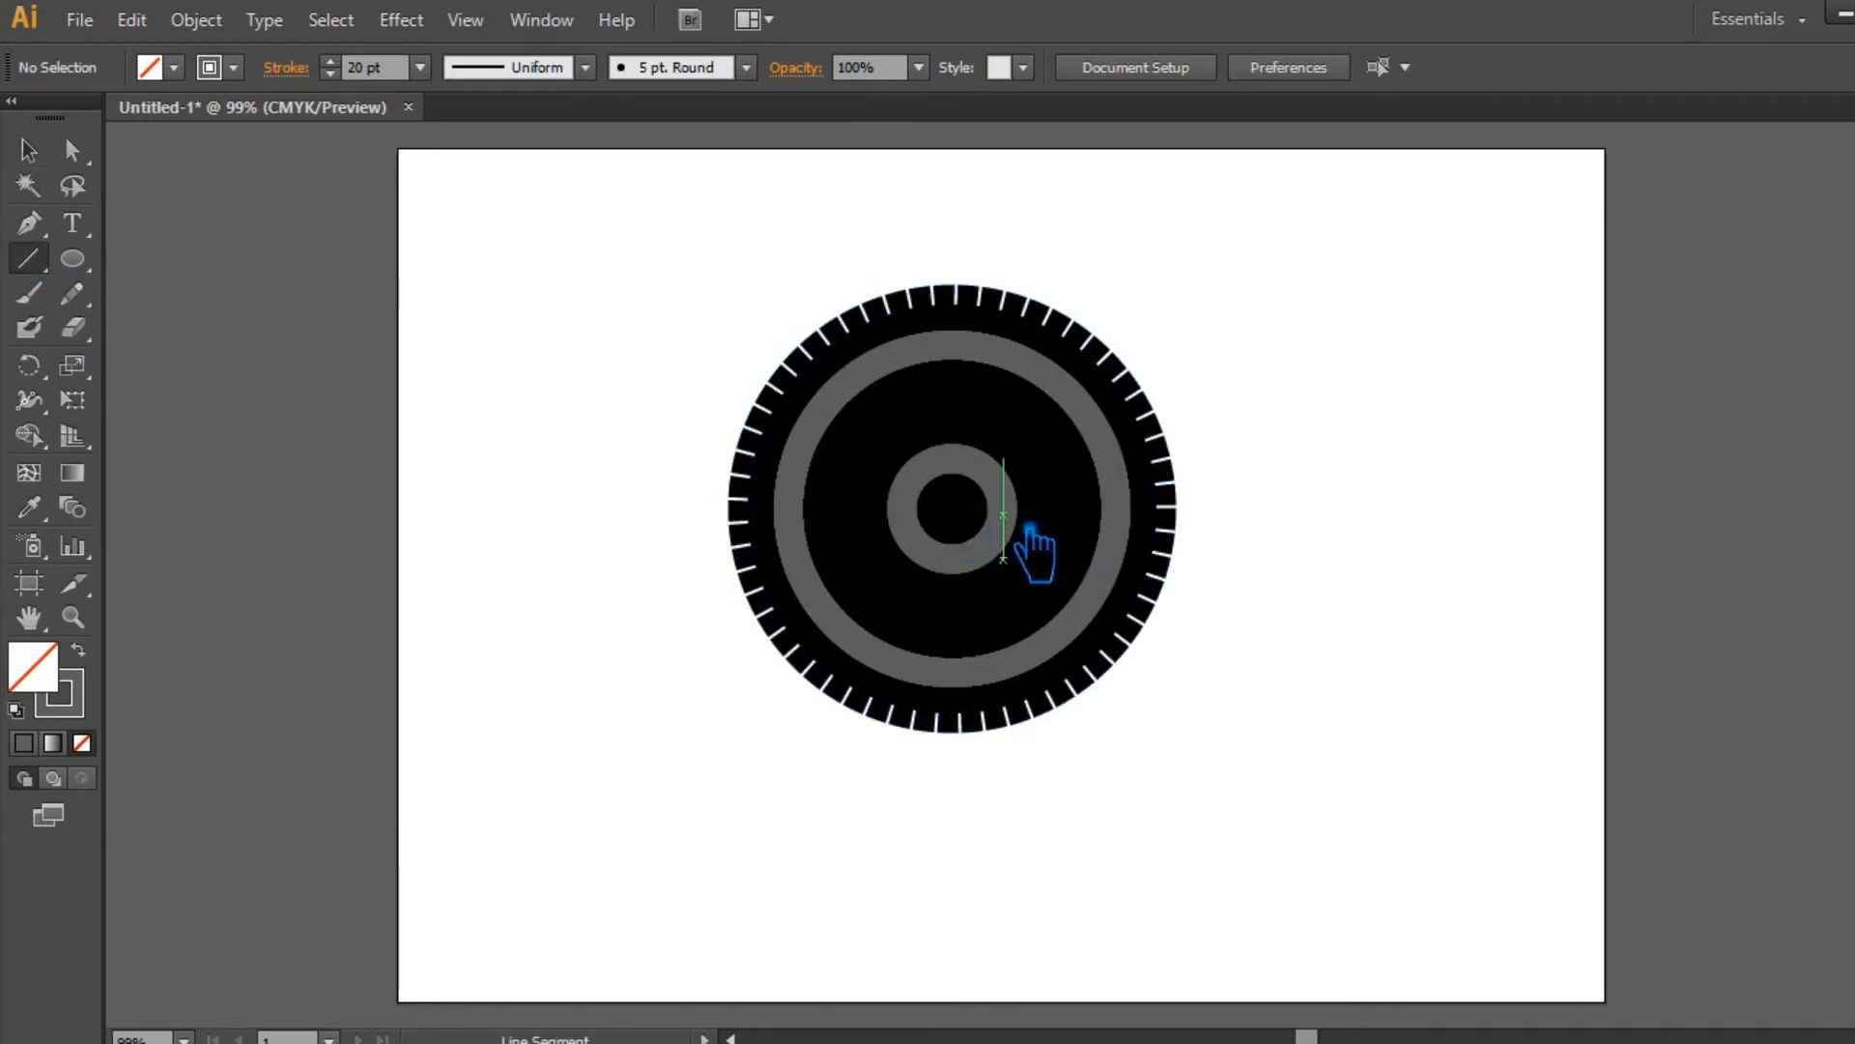
{"action": "left_click_drag", "start_coordinate": [1005, 513], "coordinate": [1119, 513]}
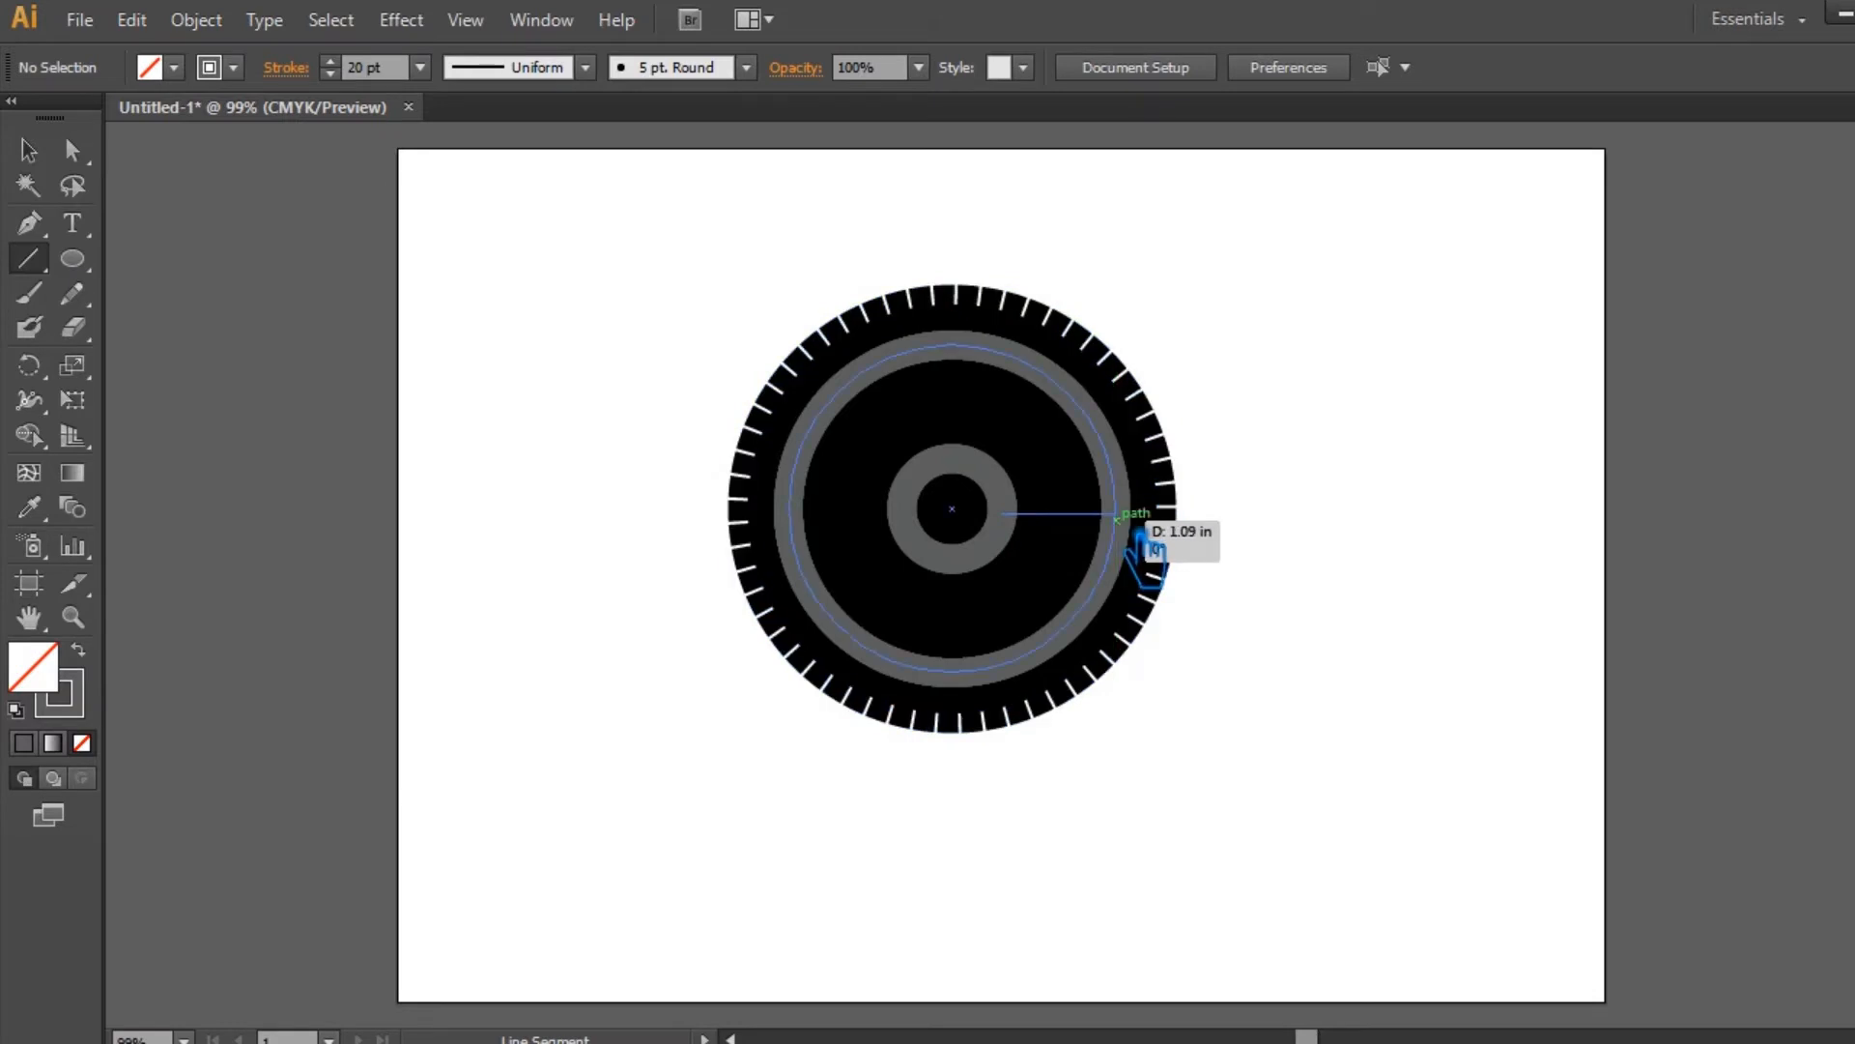
{"action": "left_click_drag", "start_coordinate": [1119, 513], "coordinate": [1116, 515]}
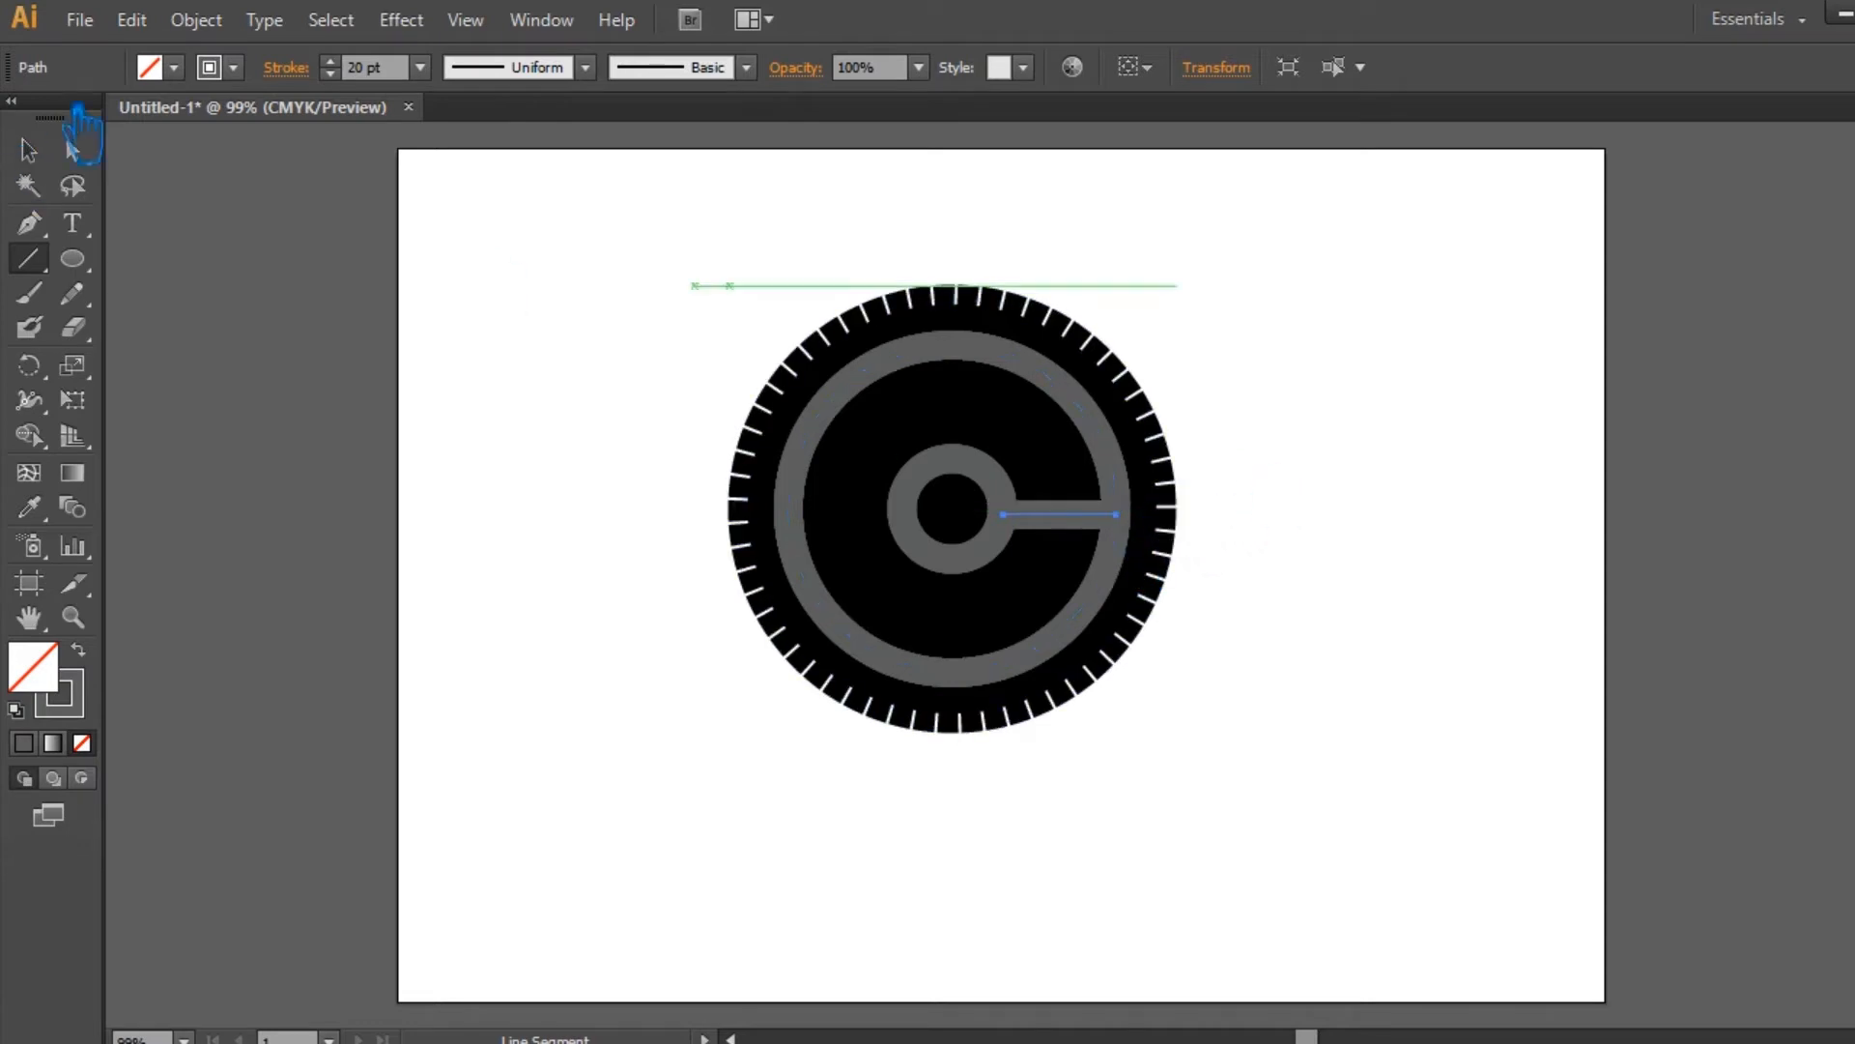
{"action": "left_click", "coordinate": [29, 150]}
{"action": "left_click", "coordinate": [1431, 624]}
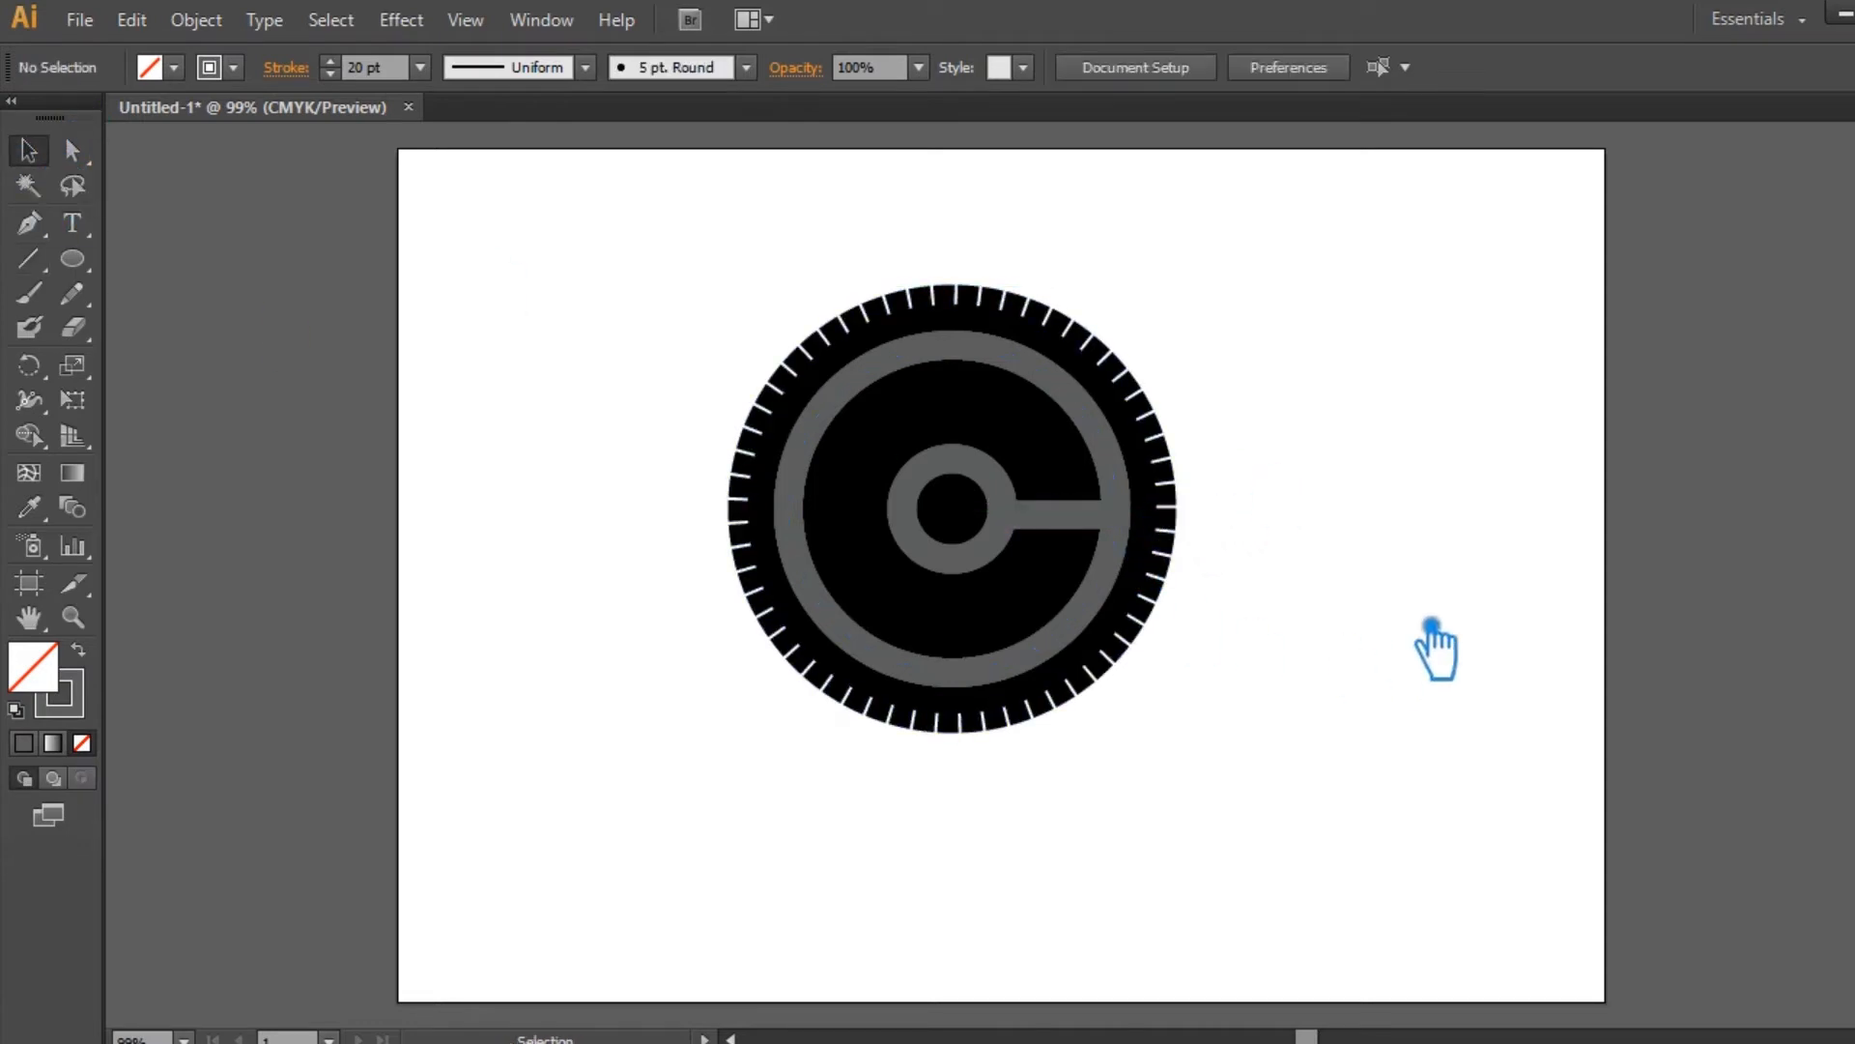
Set the large grey ring's stroke weight to 25 pt.
{"action": "left_click", "coordinate": [1138, 478]}
{"action": "left_click", "coordinate": [421, 67]}
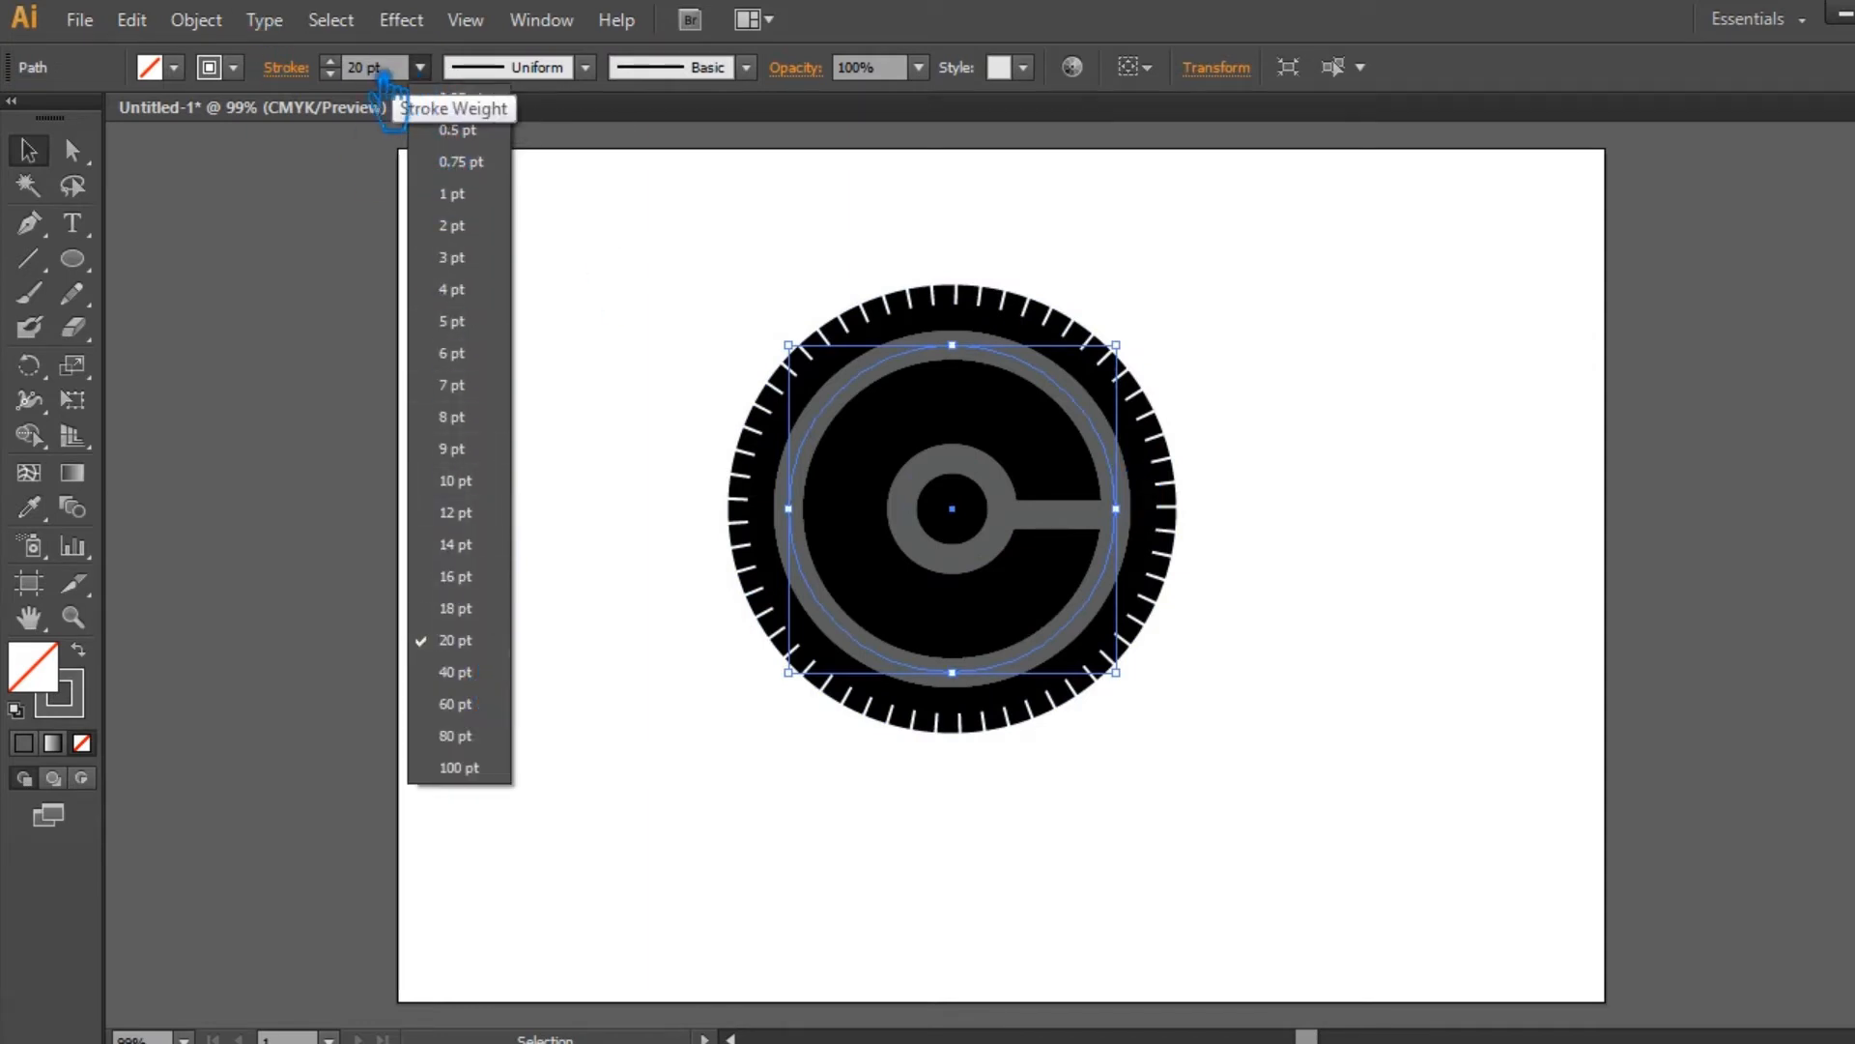
{"action": "left_click", "coordinate": [382, 79]}
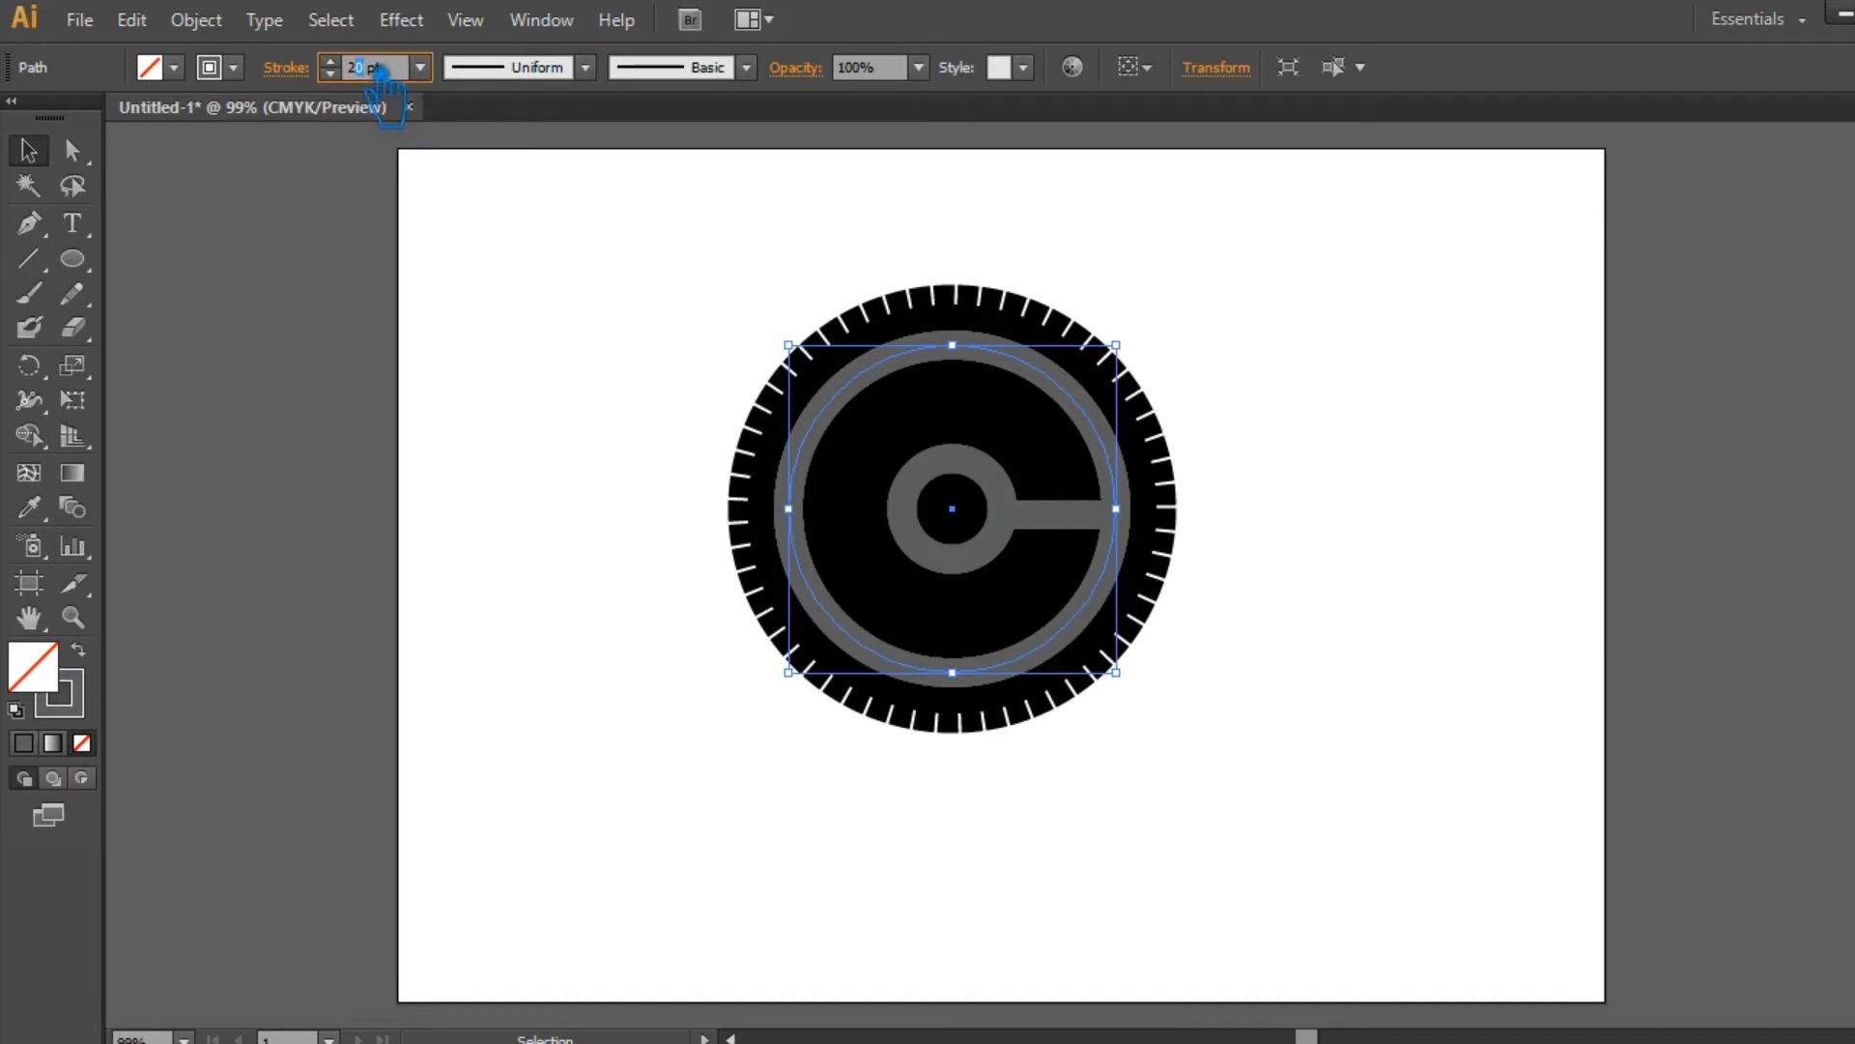
{"action": "key", "text": "Return"}
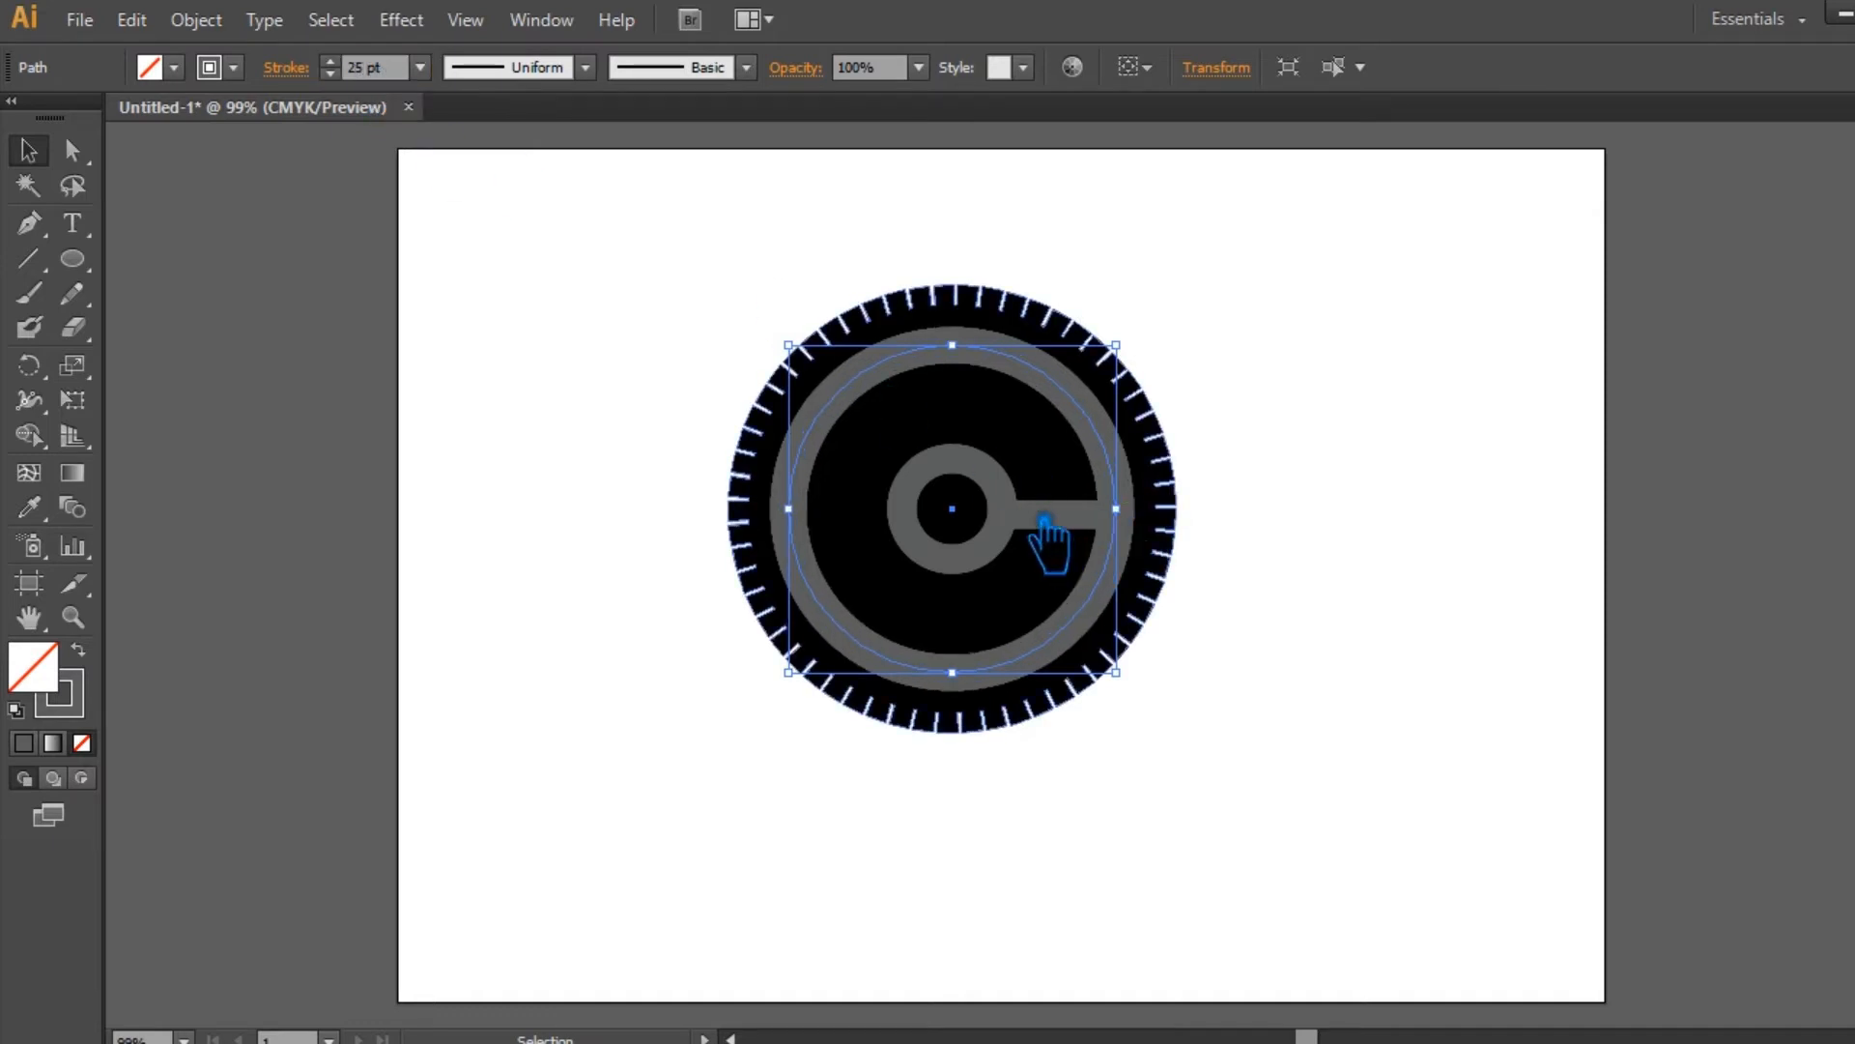
Set the stroke weight of the small hub ring and the horizontal spoke to 25 pt.
{"action": "left_click", "coordinate": [1047, 531]}
{"action": "left_click", "coordinate": [1071, 523]}
{"action": "left_click", "coordinate": [995, 493], "text": "shift"}
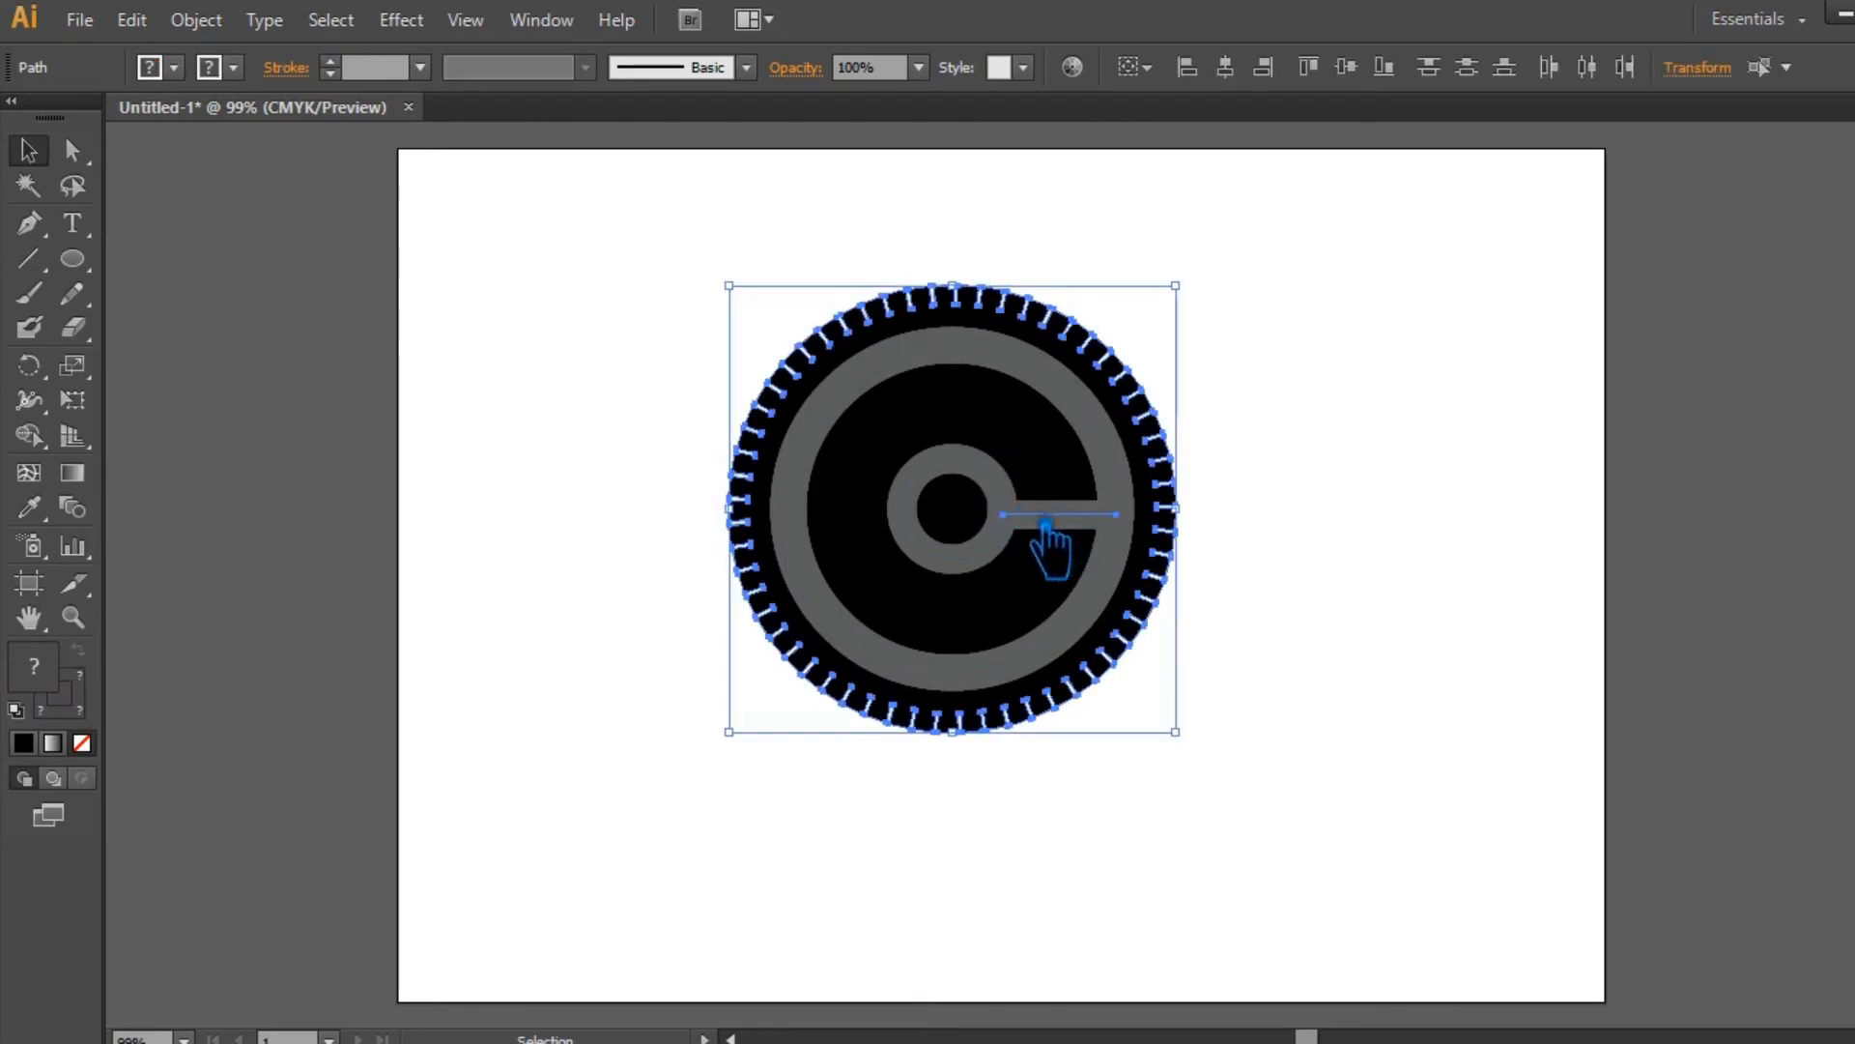
{"action": "left_click", "coordinate": [1355, 501]}
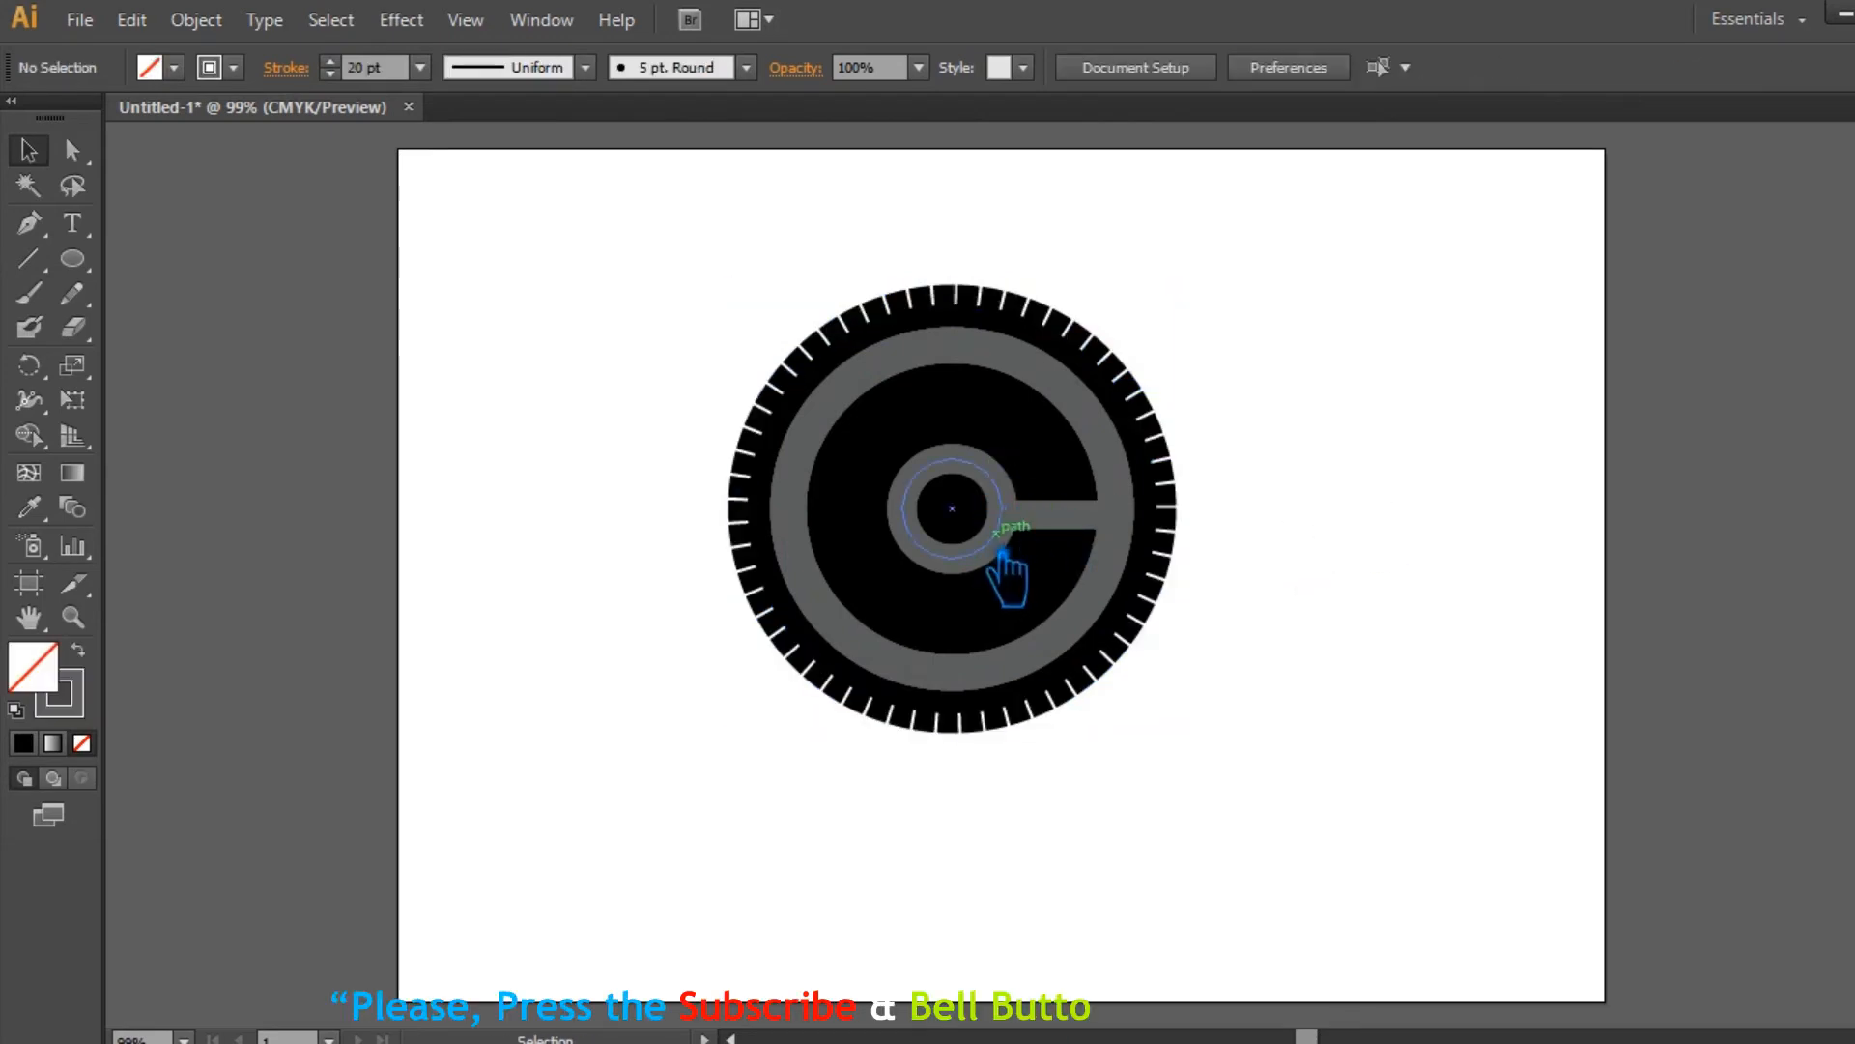
{"action": "left_click", "coordinate": [952, 559]}
{"action": "left_click", "coordinate": [1098, 528], "text": "shift"}
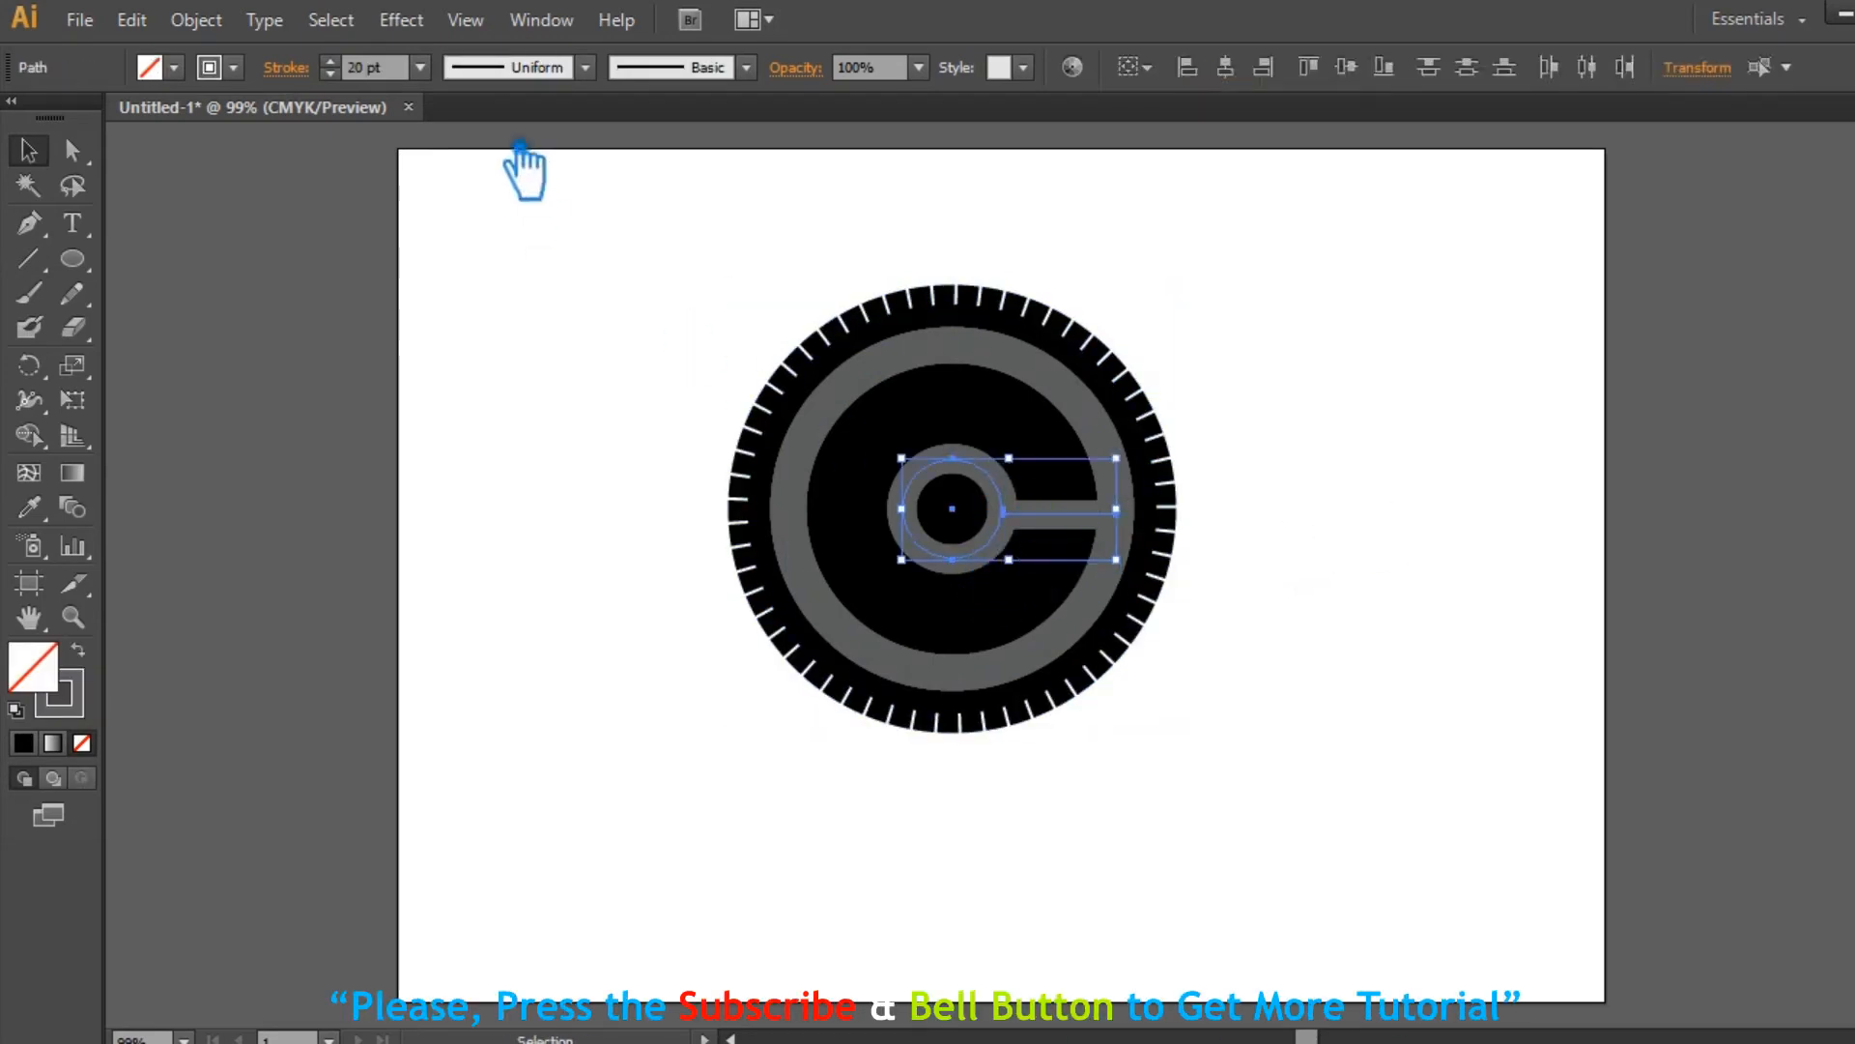
{"action": "type", "text": "25"}
{"action": "key", "text": "Return"}
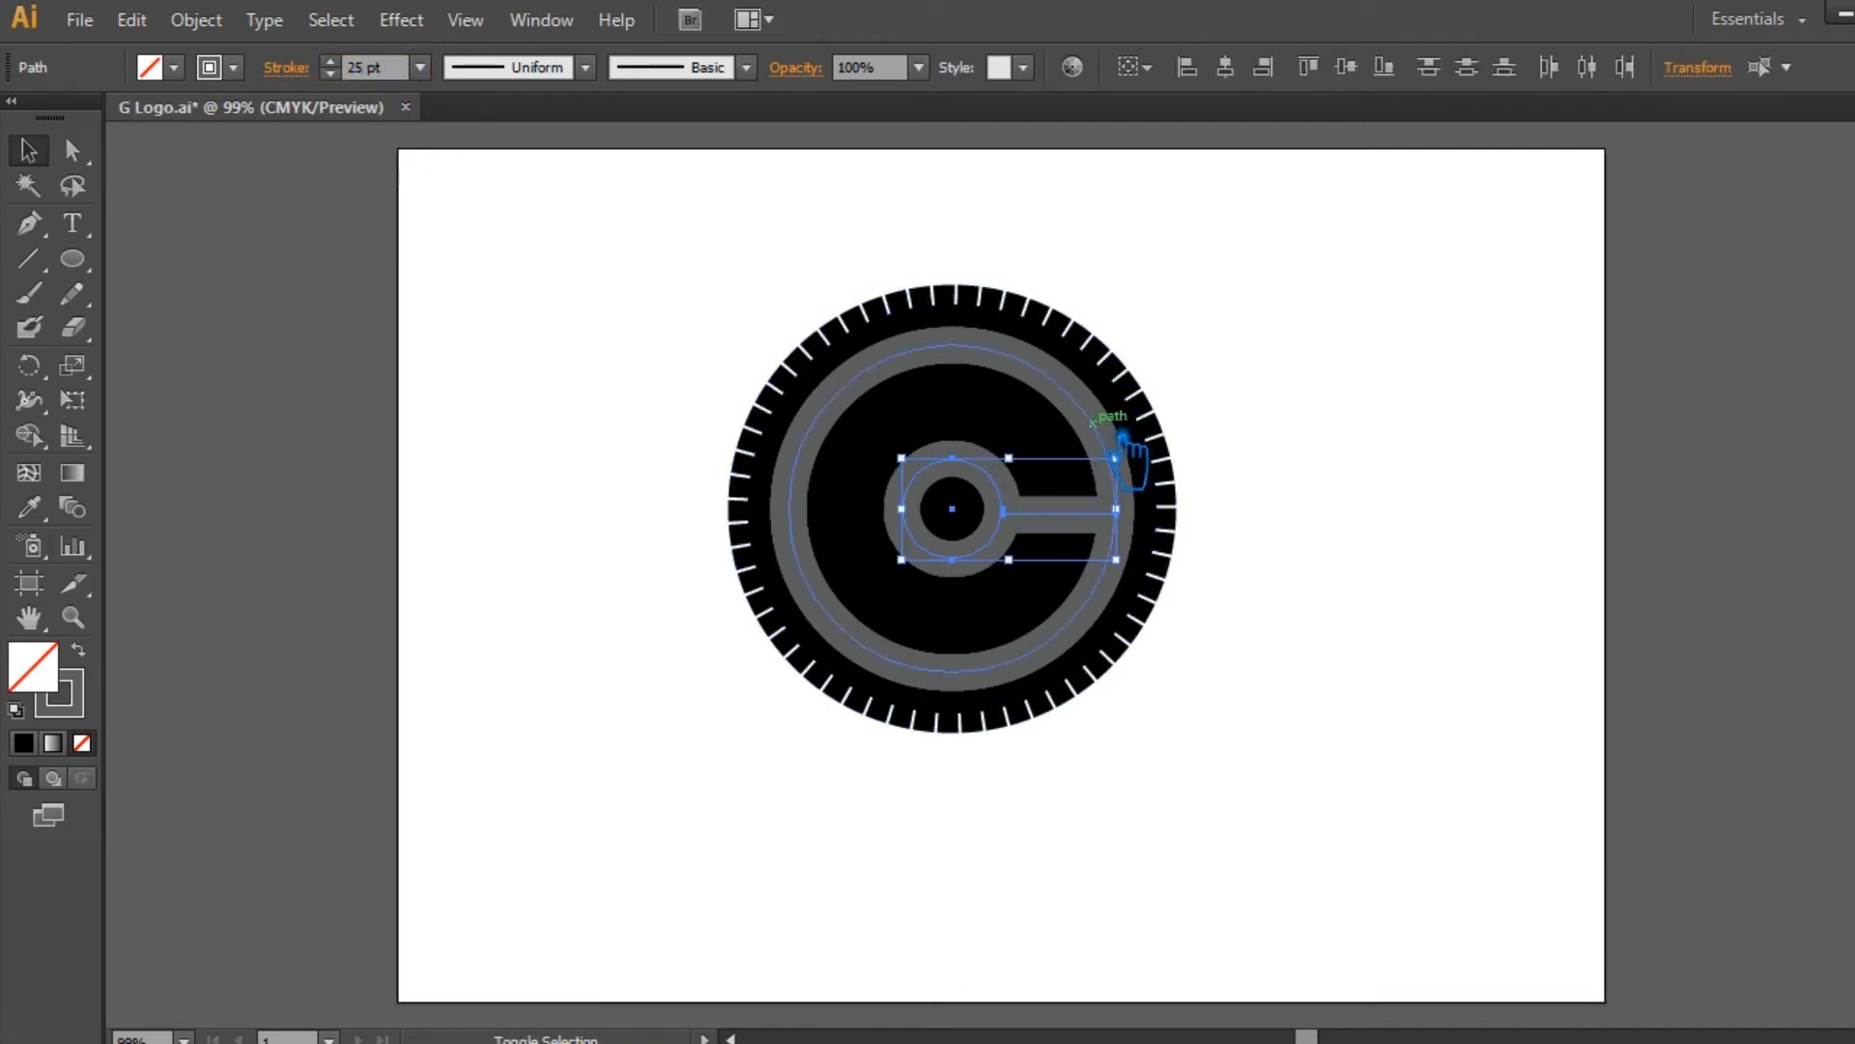
Group the large grey ring with the hub ring and spoke, then expand the group's fill and stroke.
{"action": "left_click", "coordinate": [1121, 439], "text": "shift"}
{"action": "key", "text": "ctrl+g"}
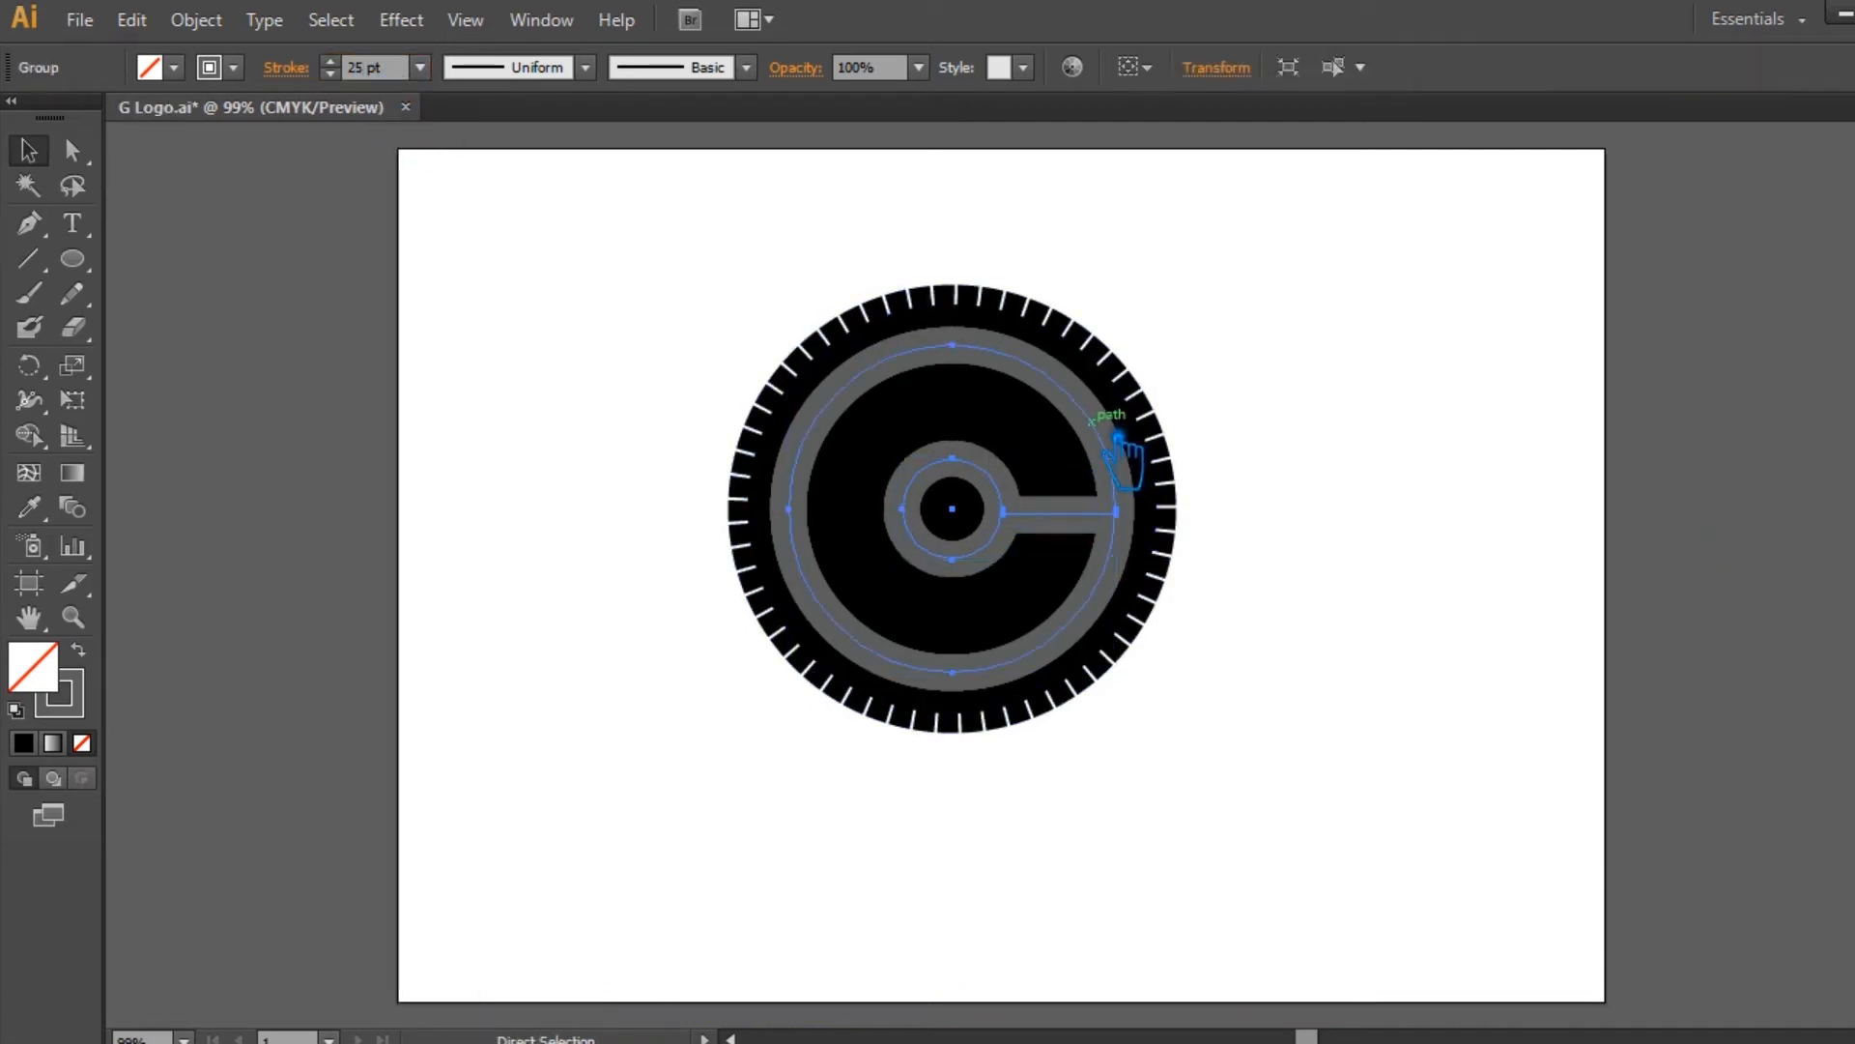
{"action": "left_click", "coordinate": [214, 21]}
{"action": "left_click", "coordinate": [292, 329]}
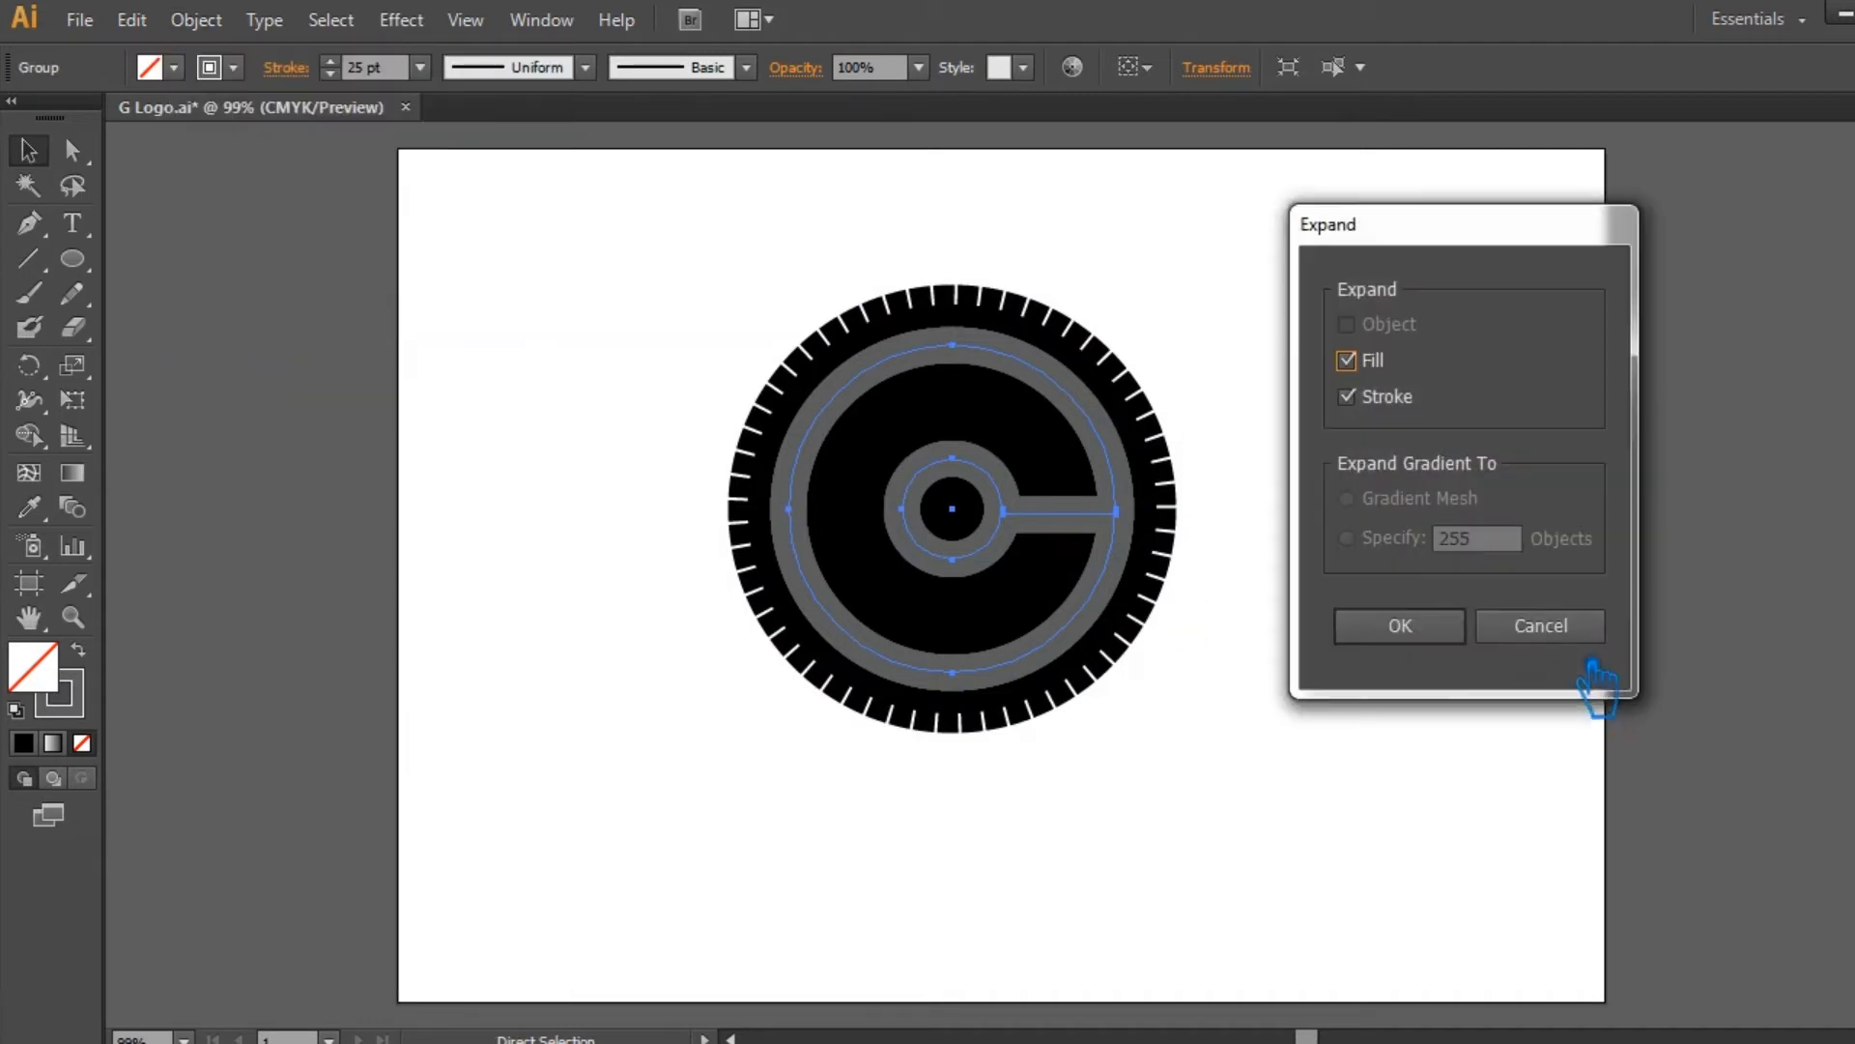
{"action": "left_click", "coordinate": [1450, 624]}
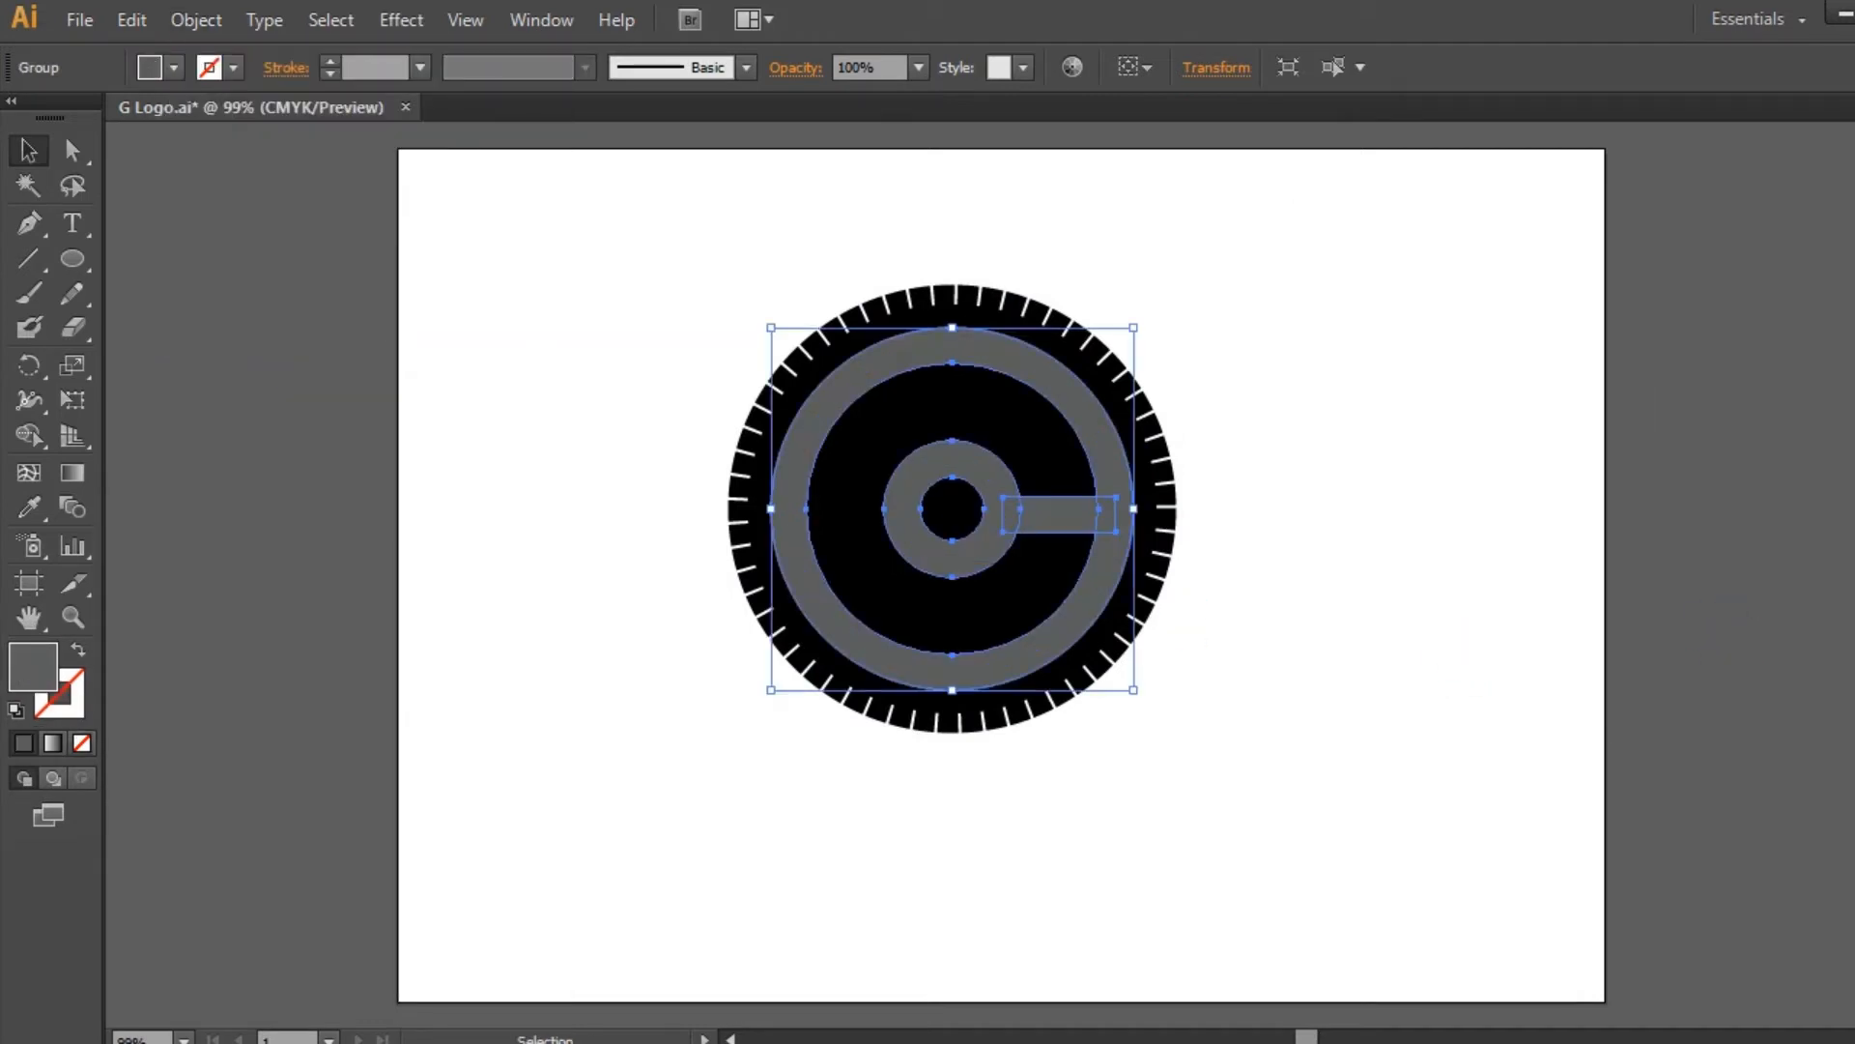
{"action": "key", "text": "ctrl+shift+F9"}
{"action": "left_click", "coordinate": [1613, 771]}
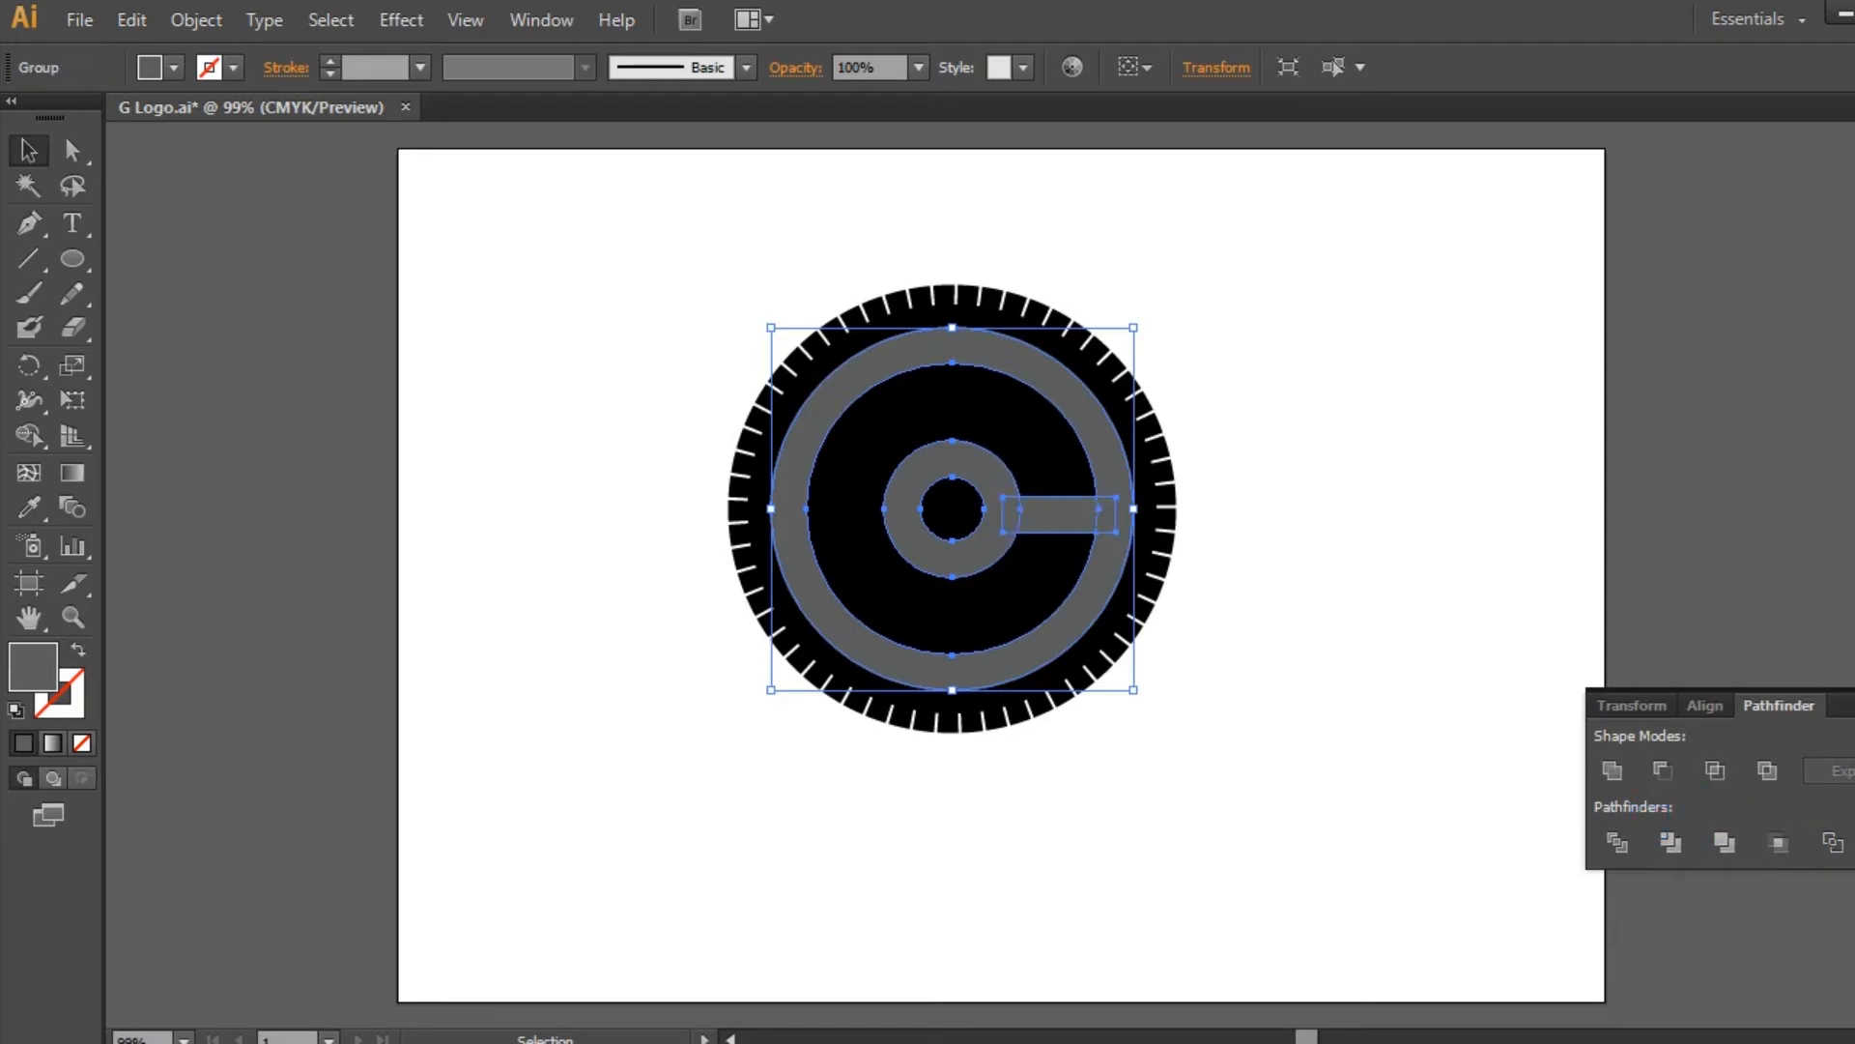
{"action": "key", "text": "ctrl+shift+F9"}
{"action": "left_click", "coordinate": [1421, 628]}
Ungroup the expanded grey rings and spoke.
{"action": "left_click", "coordinate": [1061, 527]}
{"action": "right_click", "coordinate": [1036, 530]}
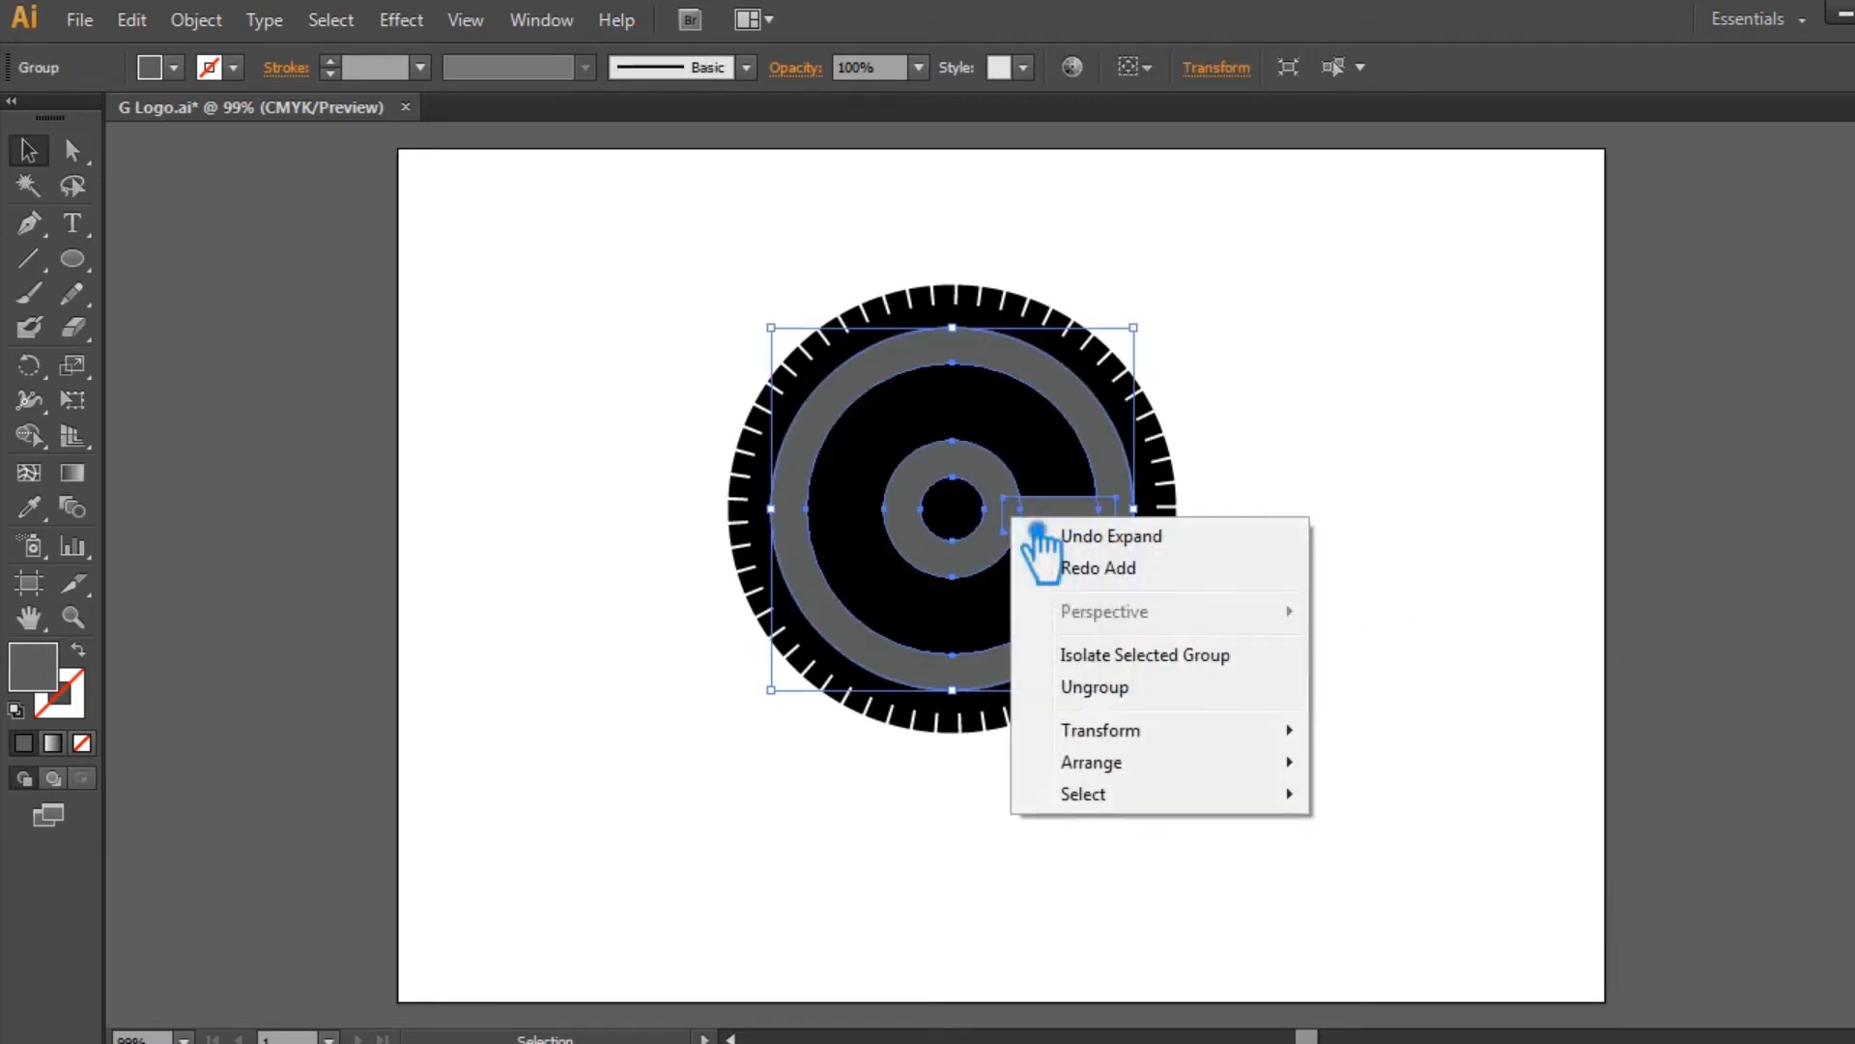
{"action": "left_click", "coordinate": [1130, 688]}
Lengthen the grey spoke's outer end past the large grey ring into the black tyre.
{"action": "left_click", "coordinate": [1006, 538]}
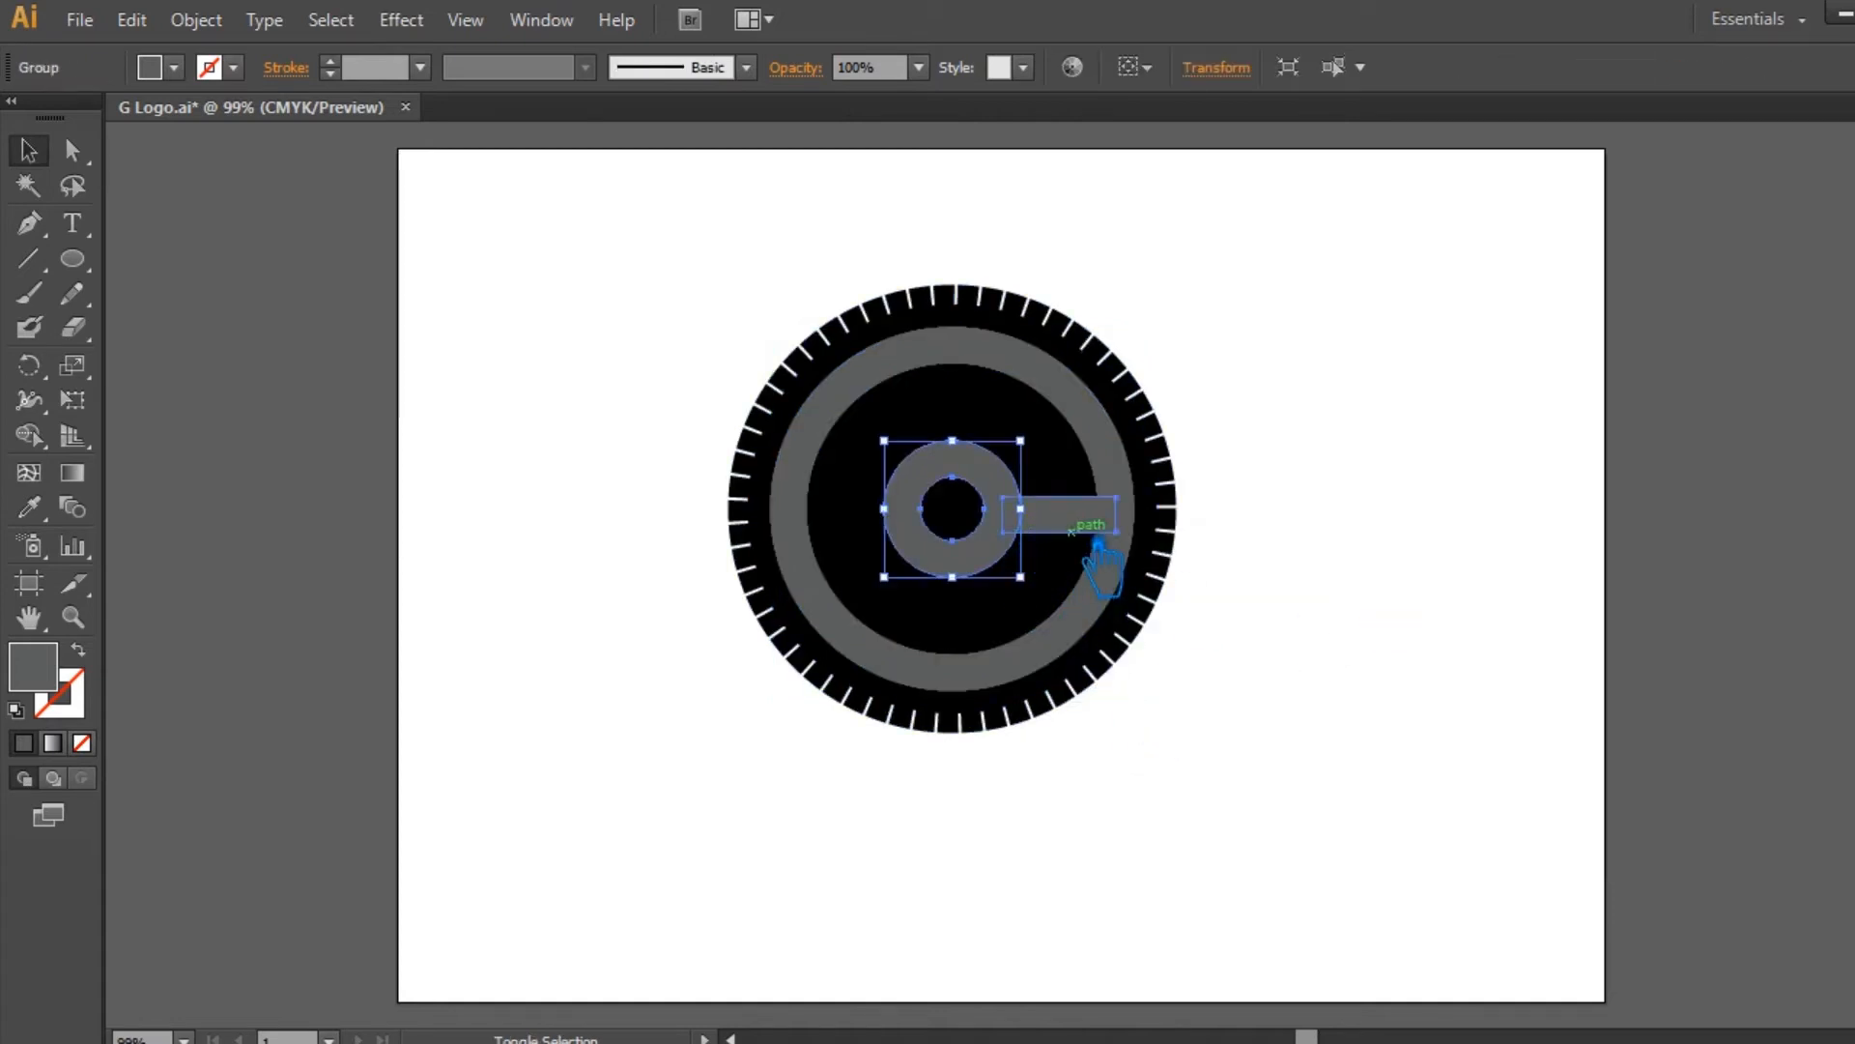
{"action": "left_click", "coordinate": [1098, 544], "text": "shift"}
{"action": "key", "text": "ctrl+shift+F9"}
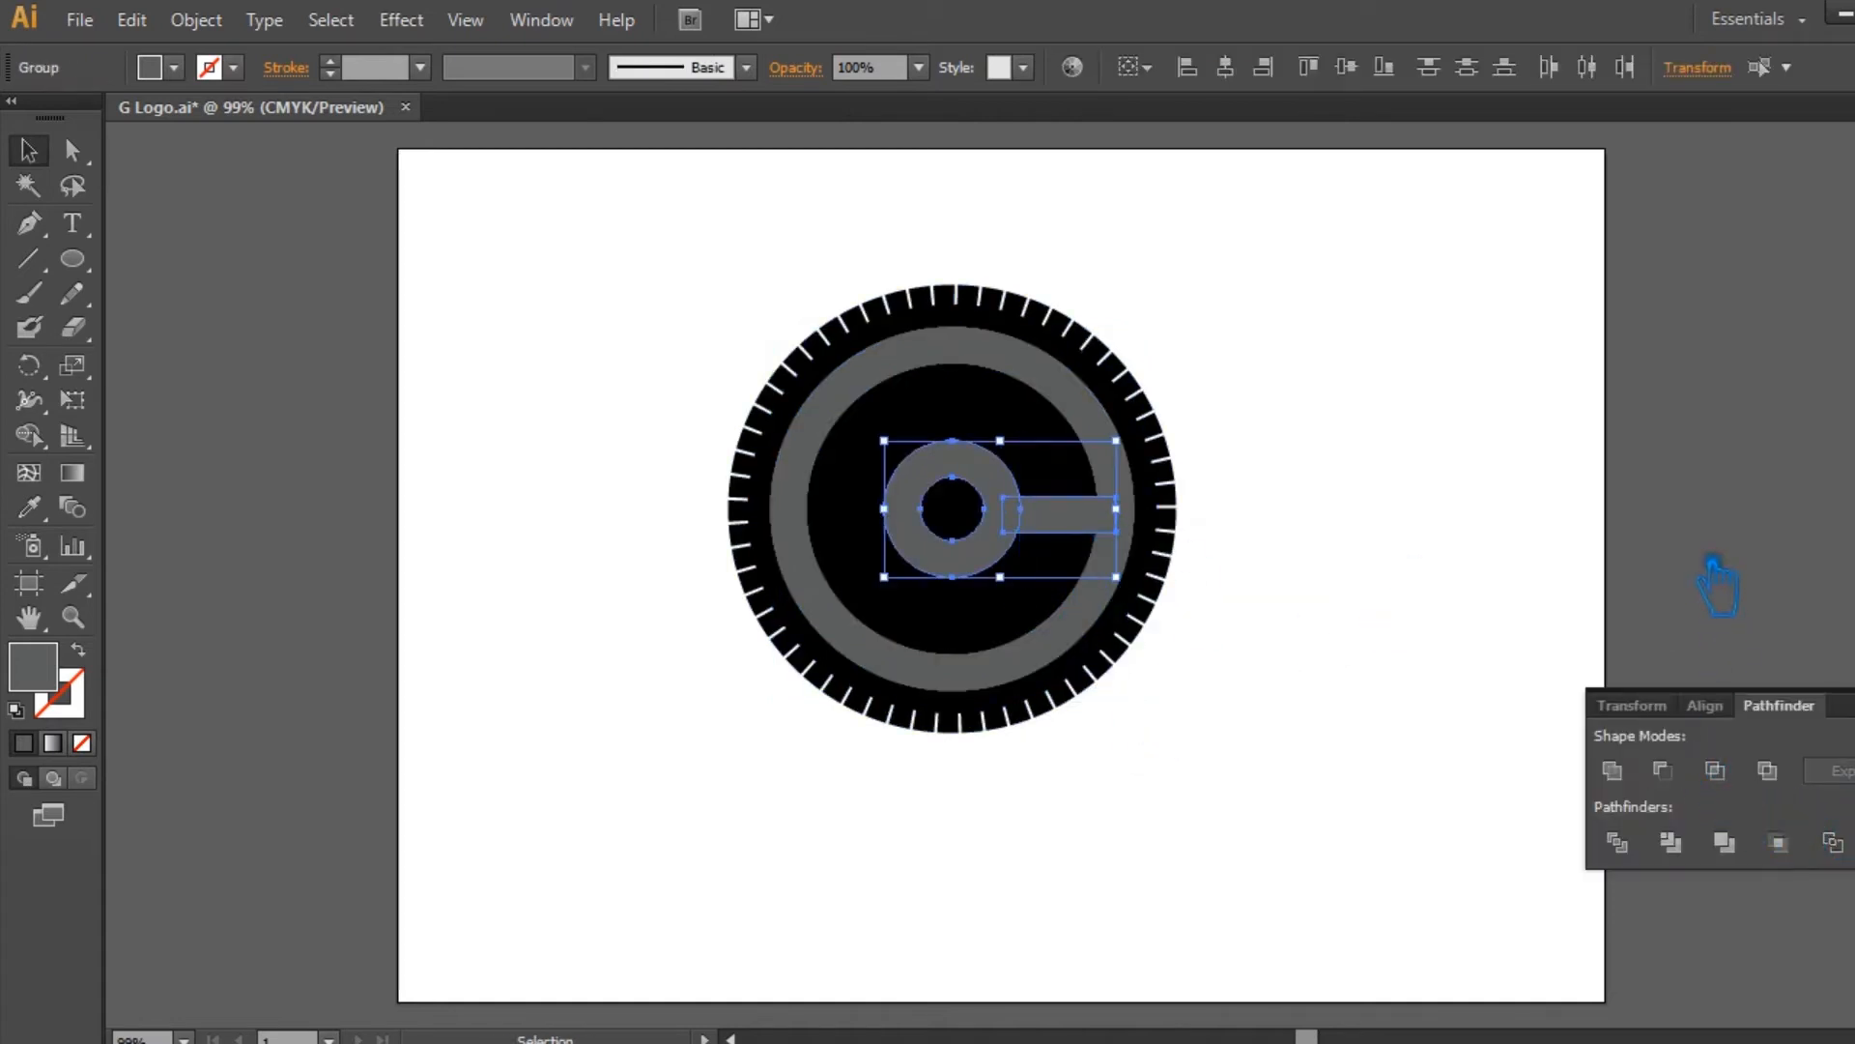
{"action": "left_click", "coordinate": [1276, 551]}
{"action": "left_click", "coordinate": [1082, 530]}
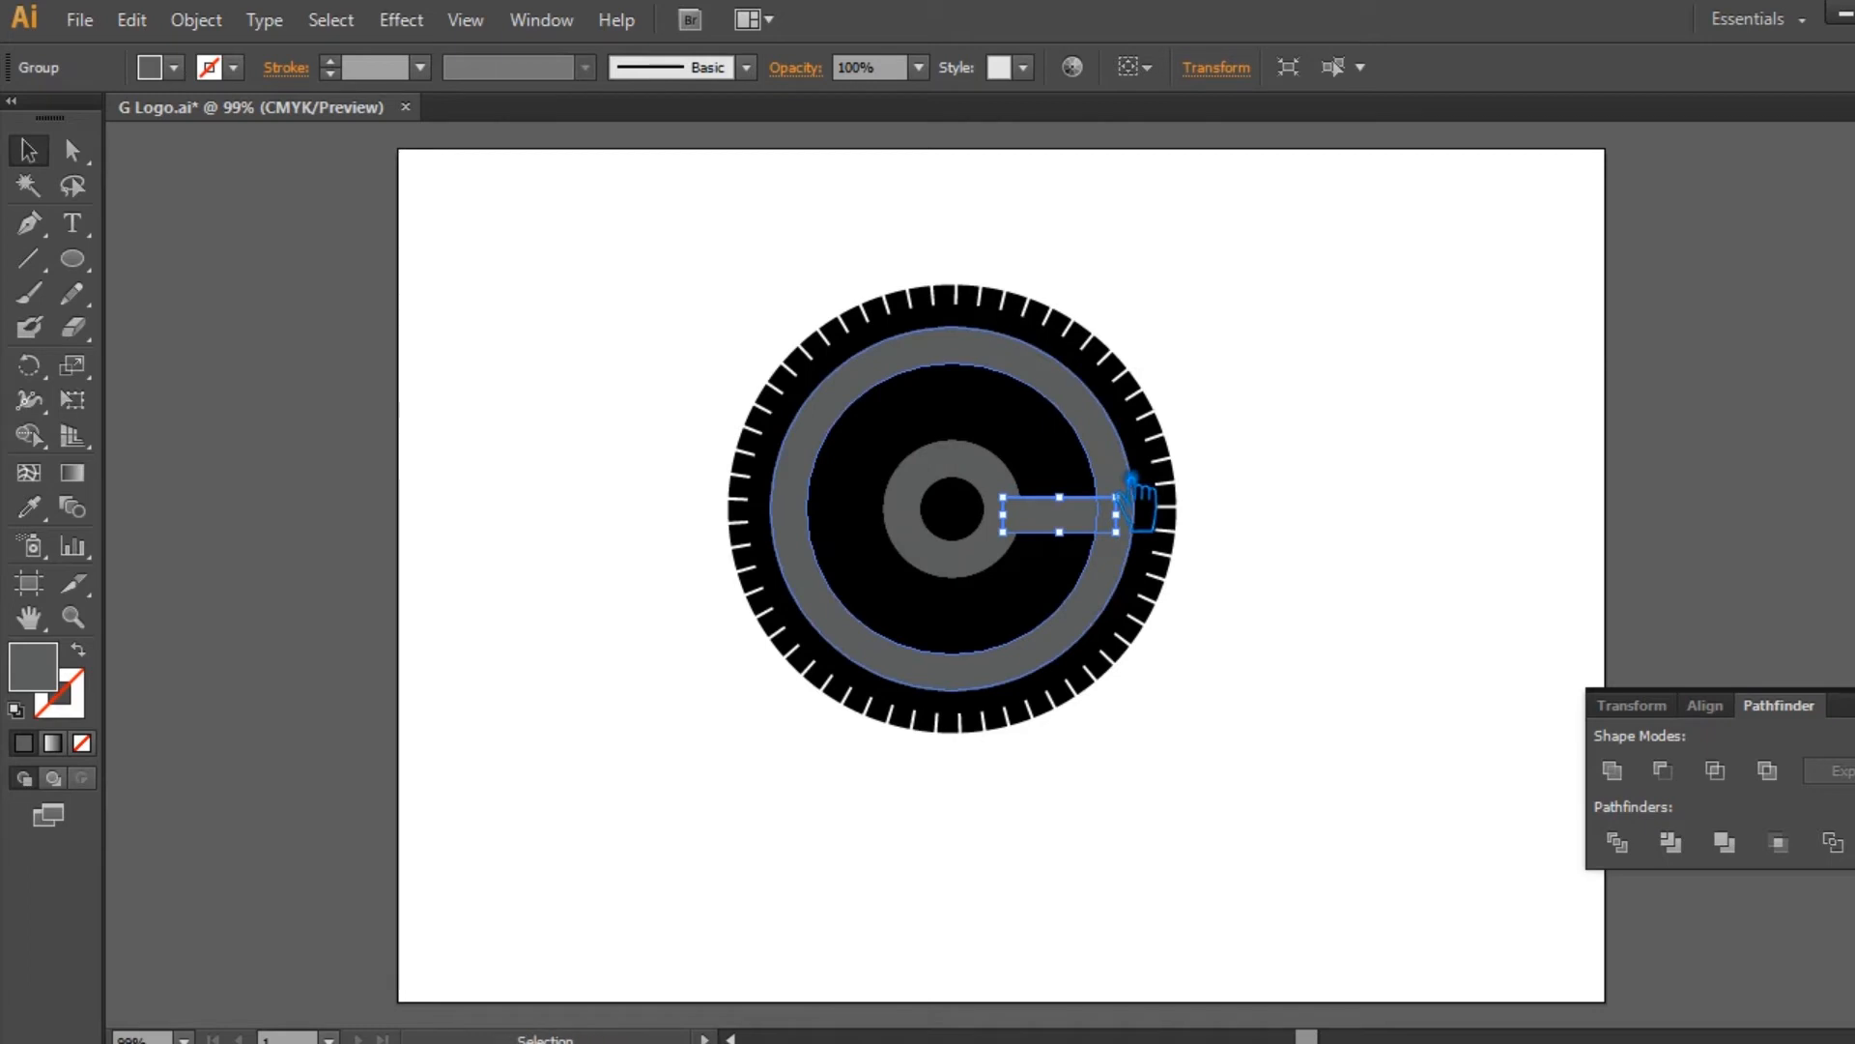
{"action": "left_click_drag", "start_coordinate": [1140, 532], "coordinate": [1203, 551]}
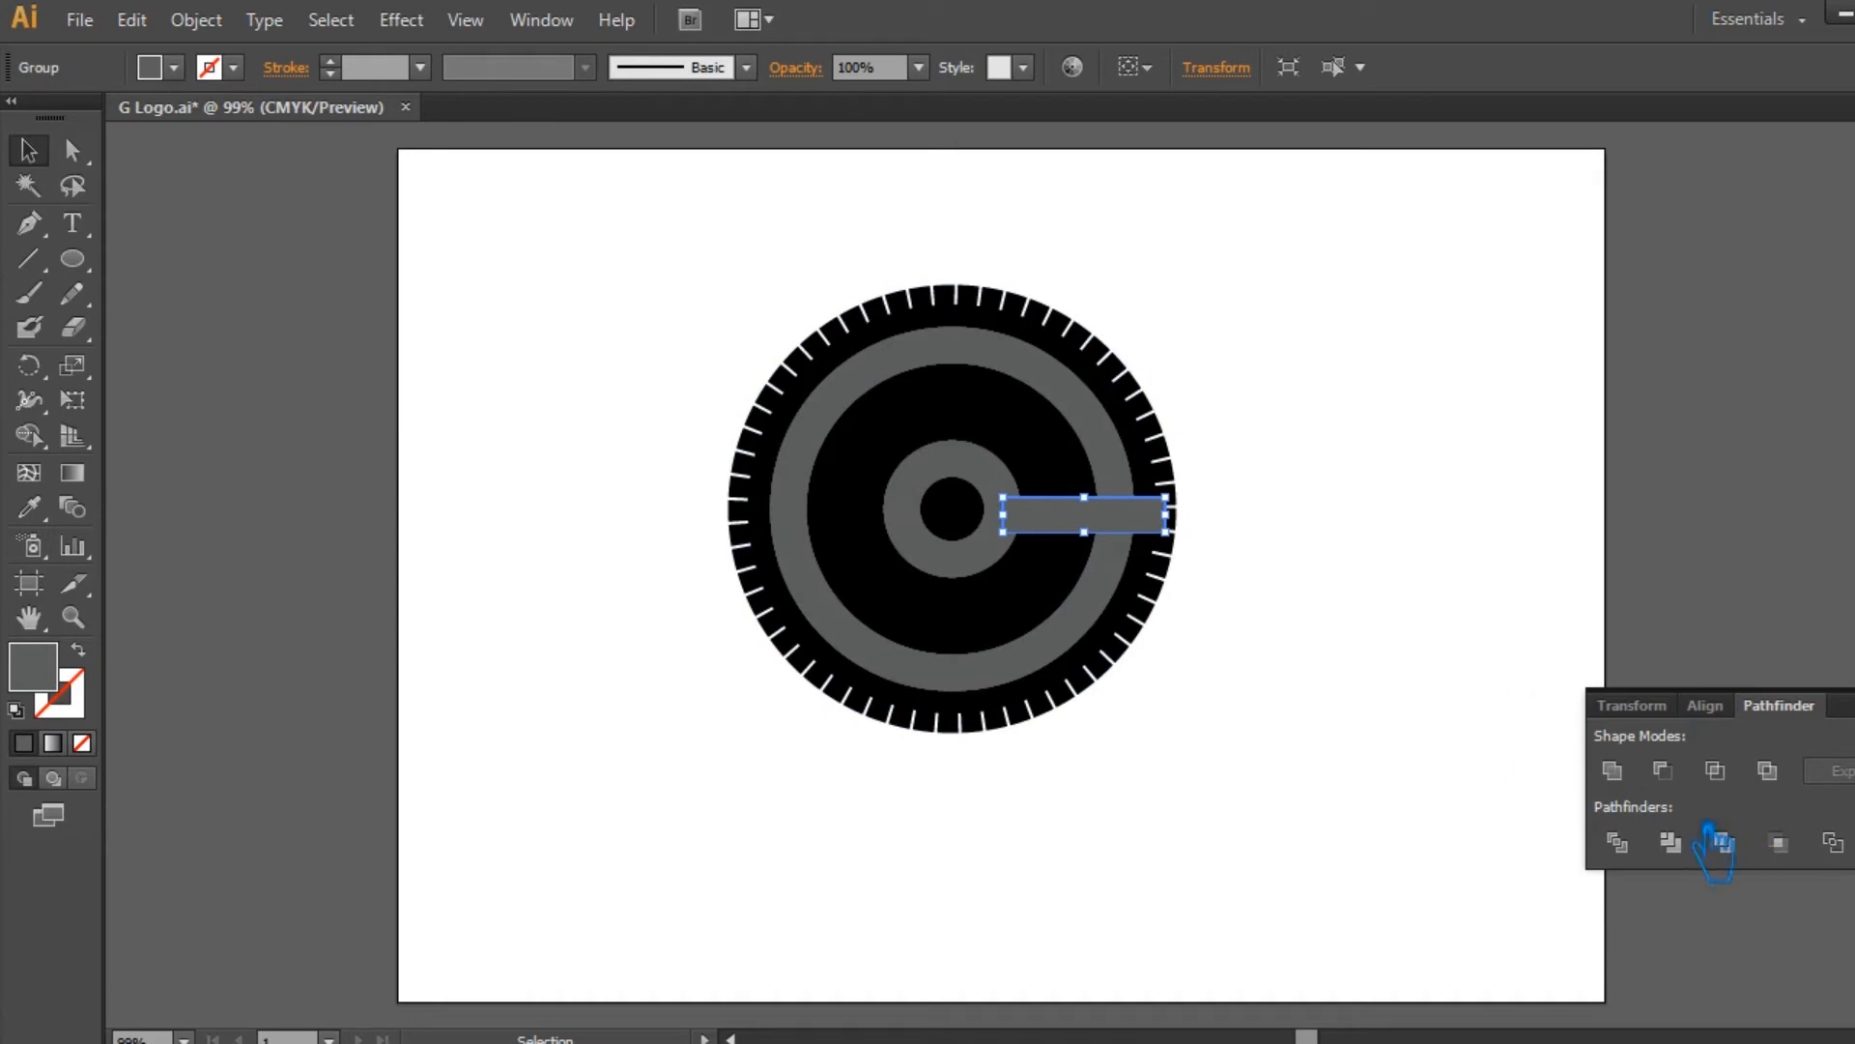
Create an offset path of 0.4 in with miter joins around the lengthened spoke, with preview on.
{"action": "left_click", "coordinate": [196, 19]}
{"action": "mouse_move", "coordinate": [208, 610]}
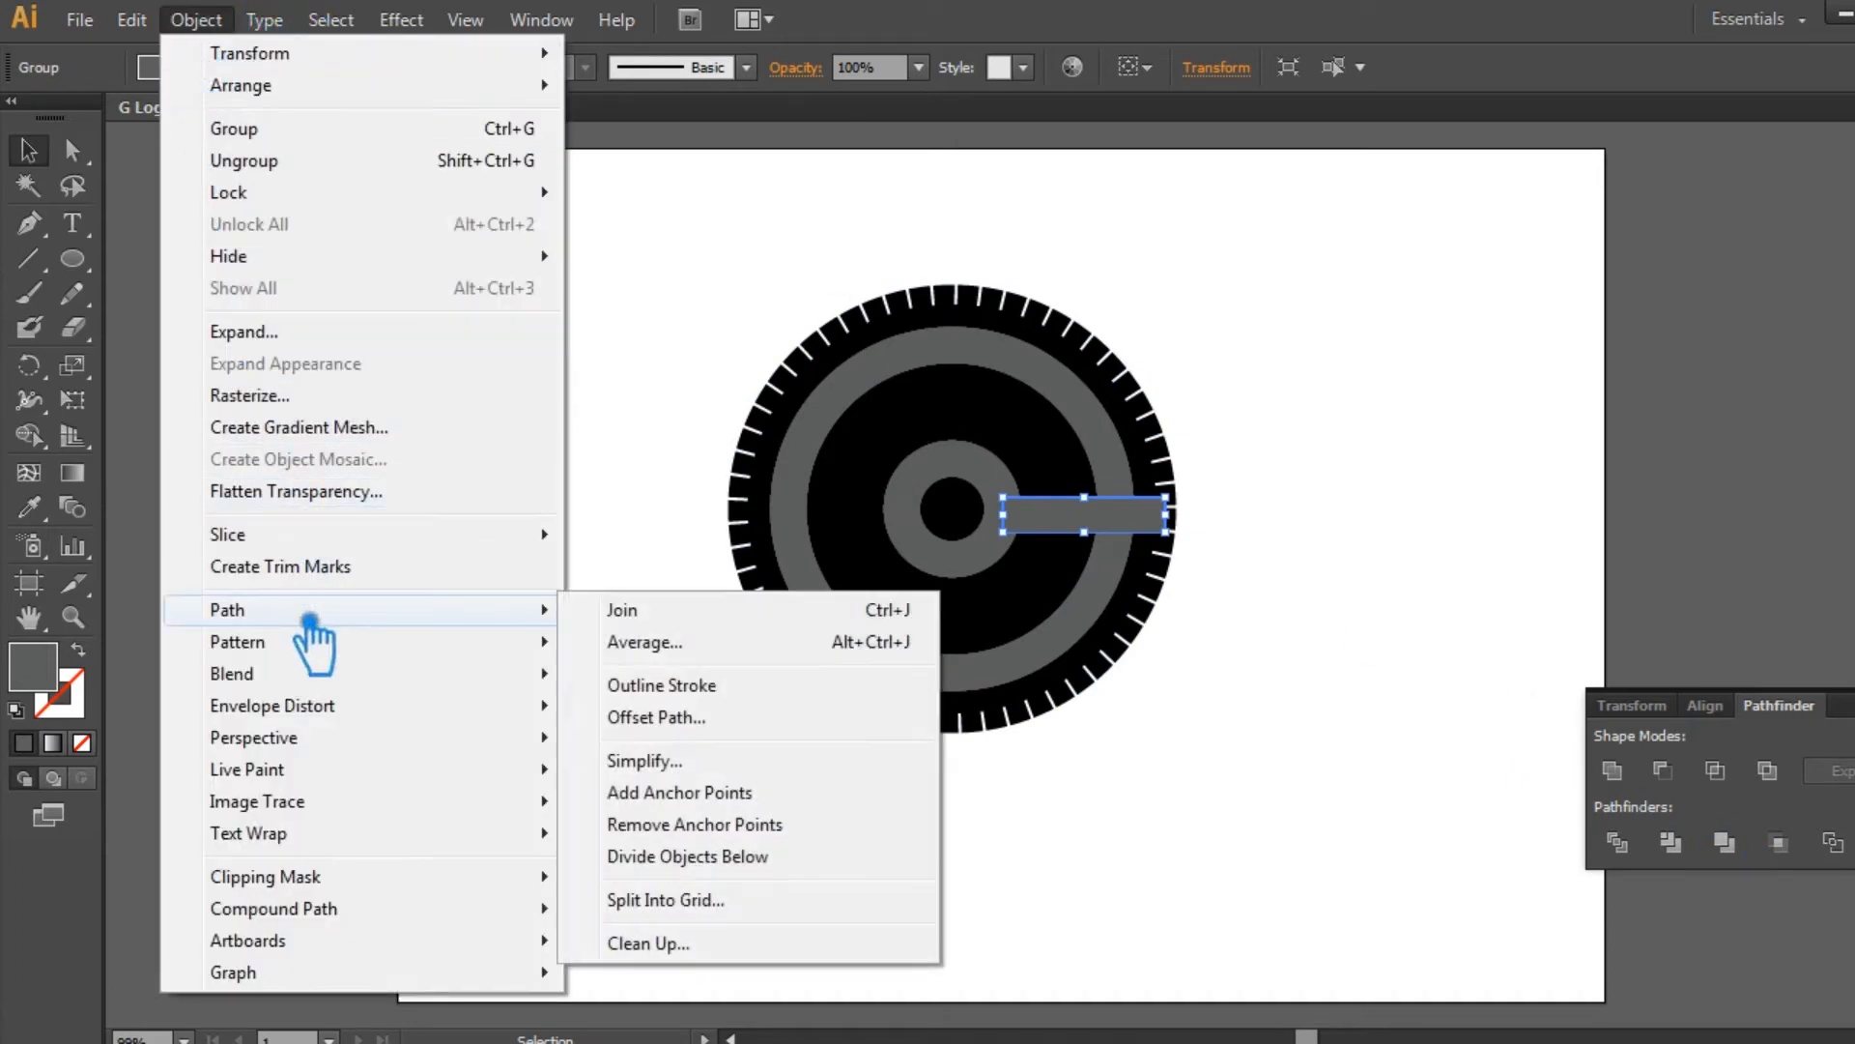
{"action": "left_click", "coordinate": [570, 598]}
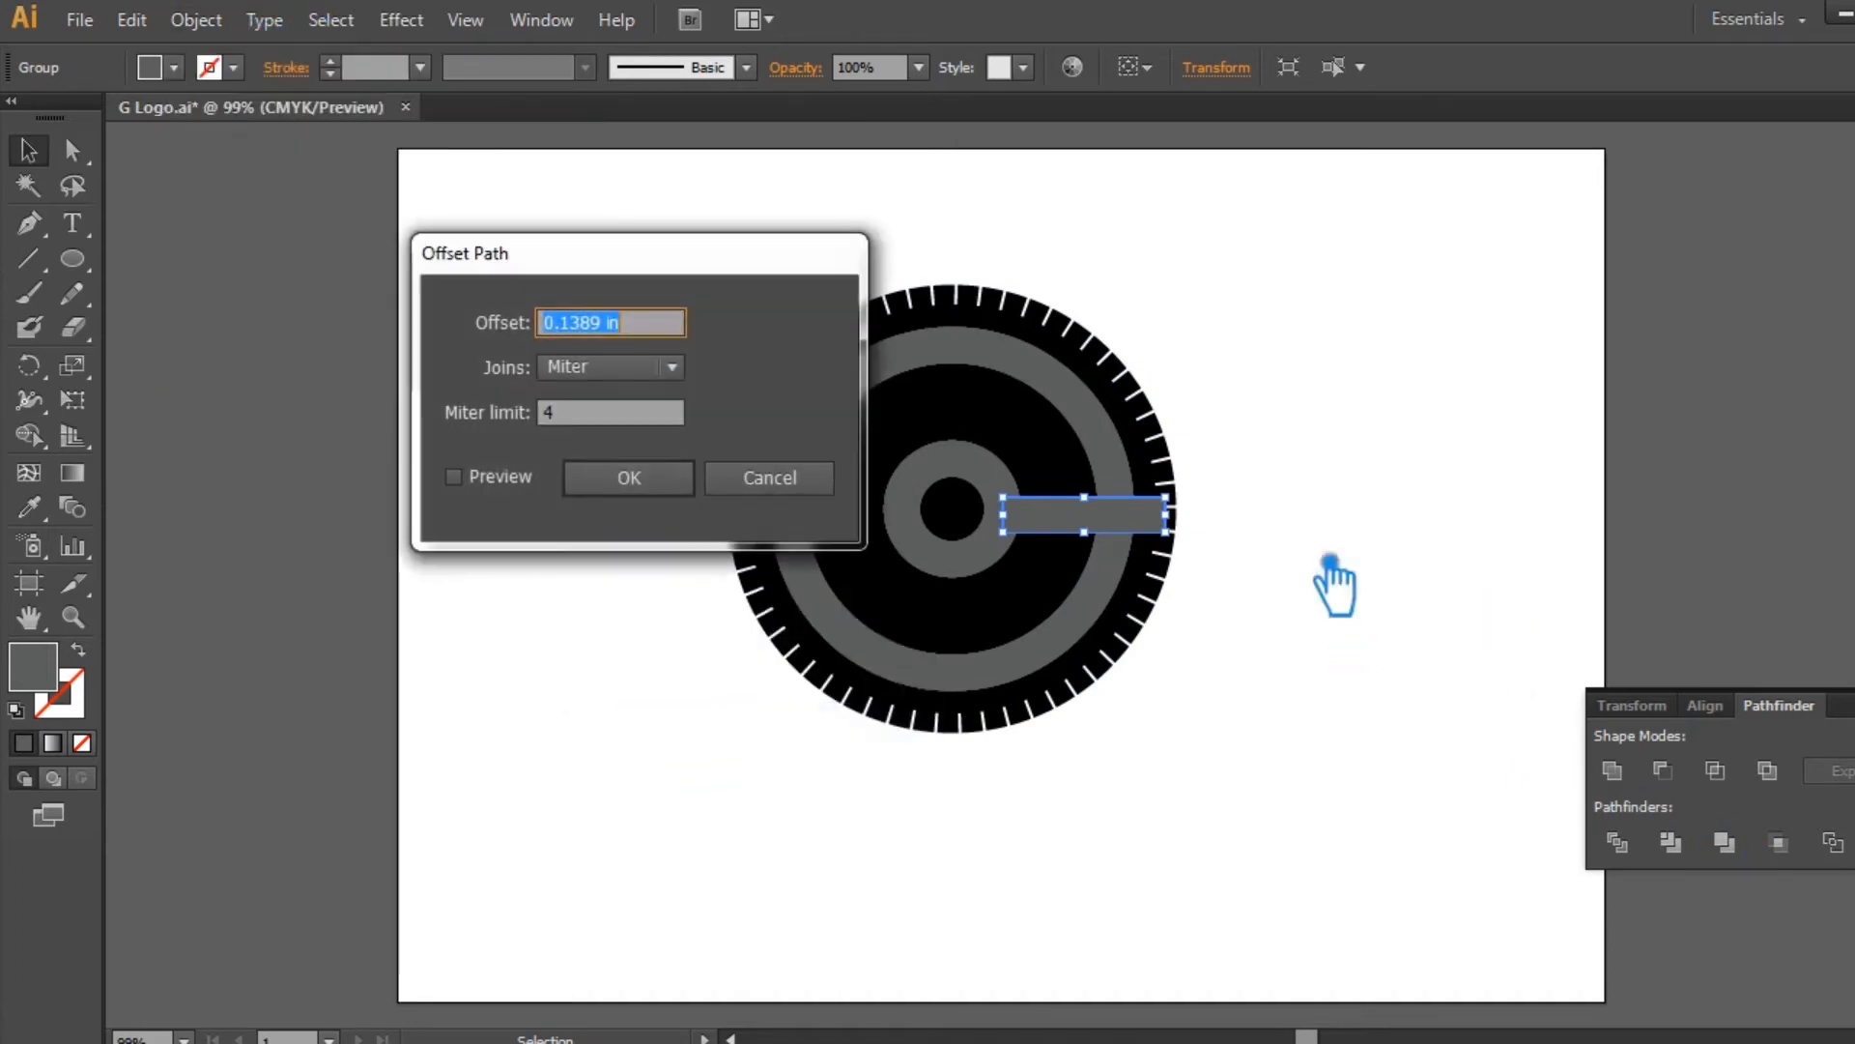
{"action": "left_click", "coordinate": [482, 491]}
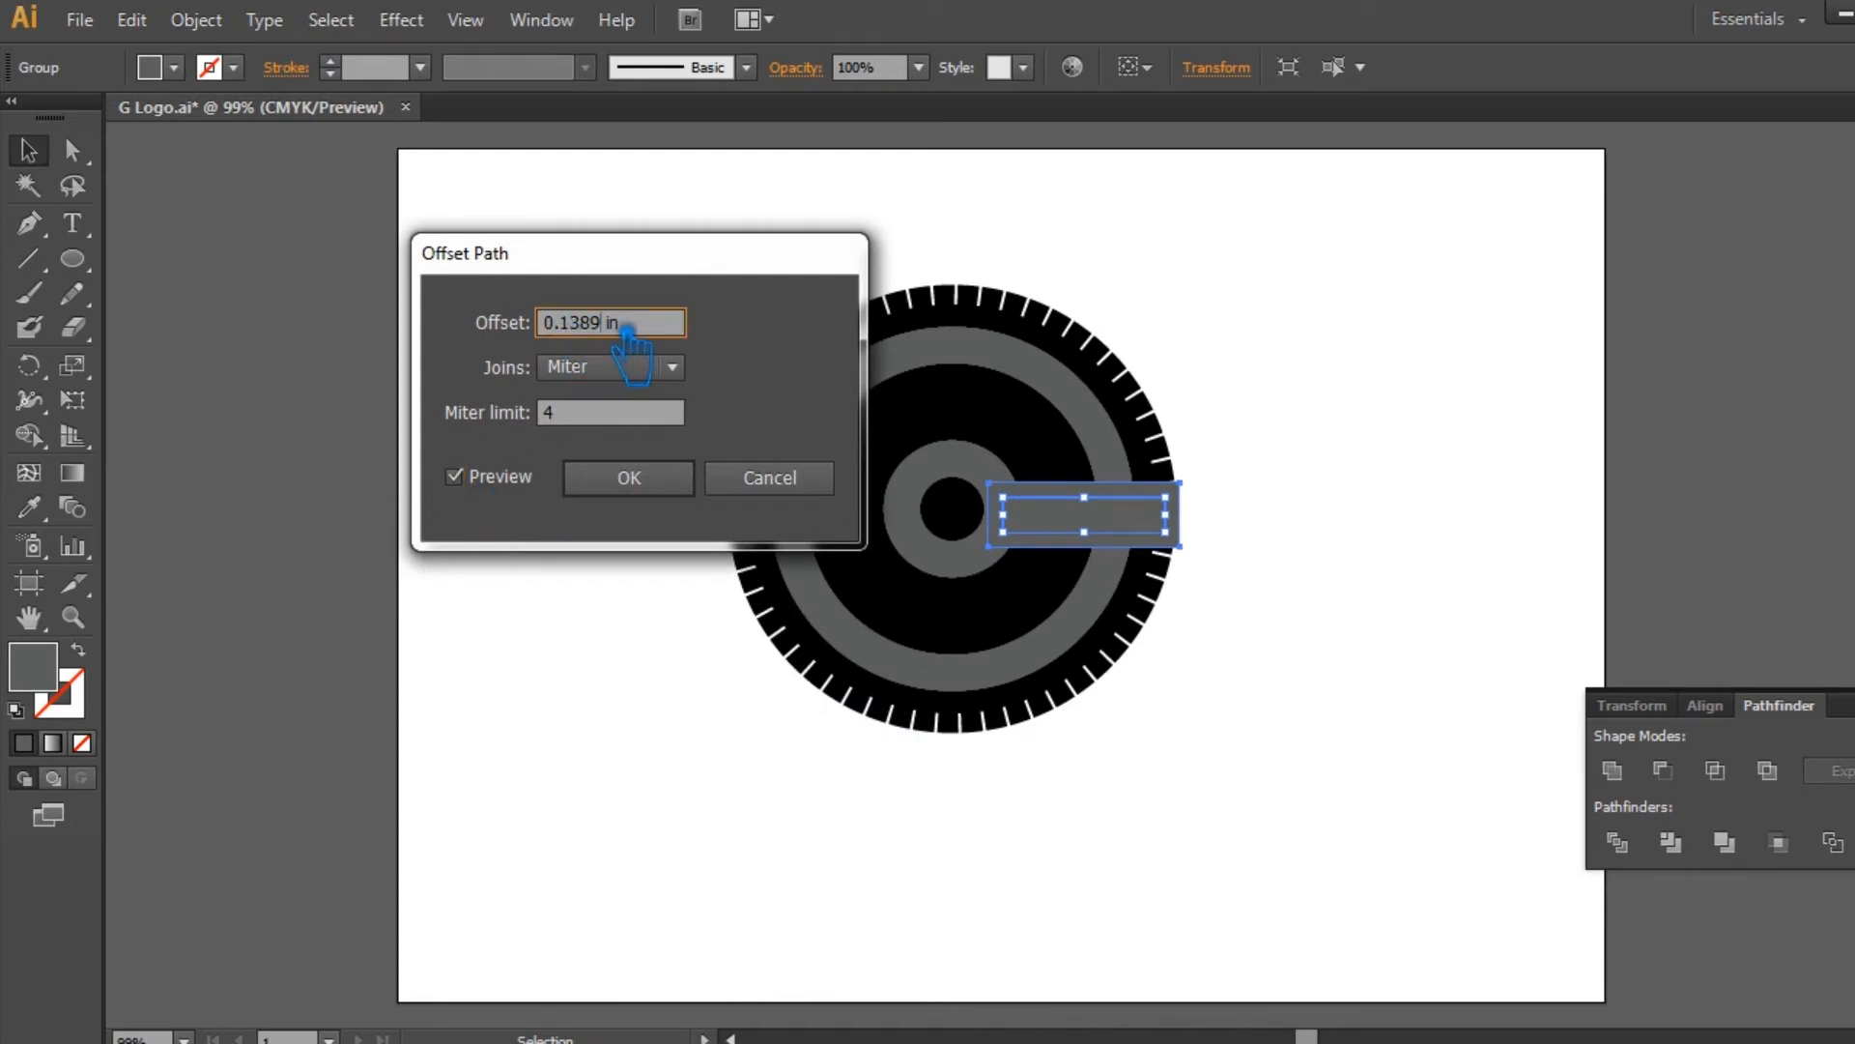
{"action": "type", "text": "4"}
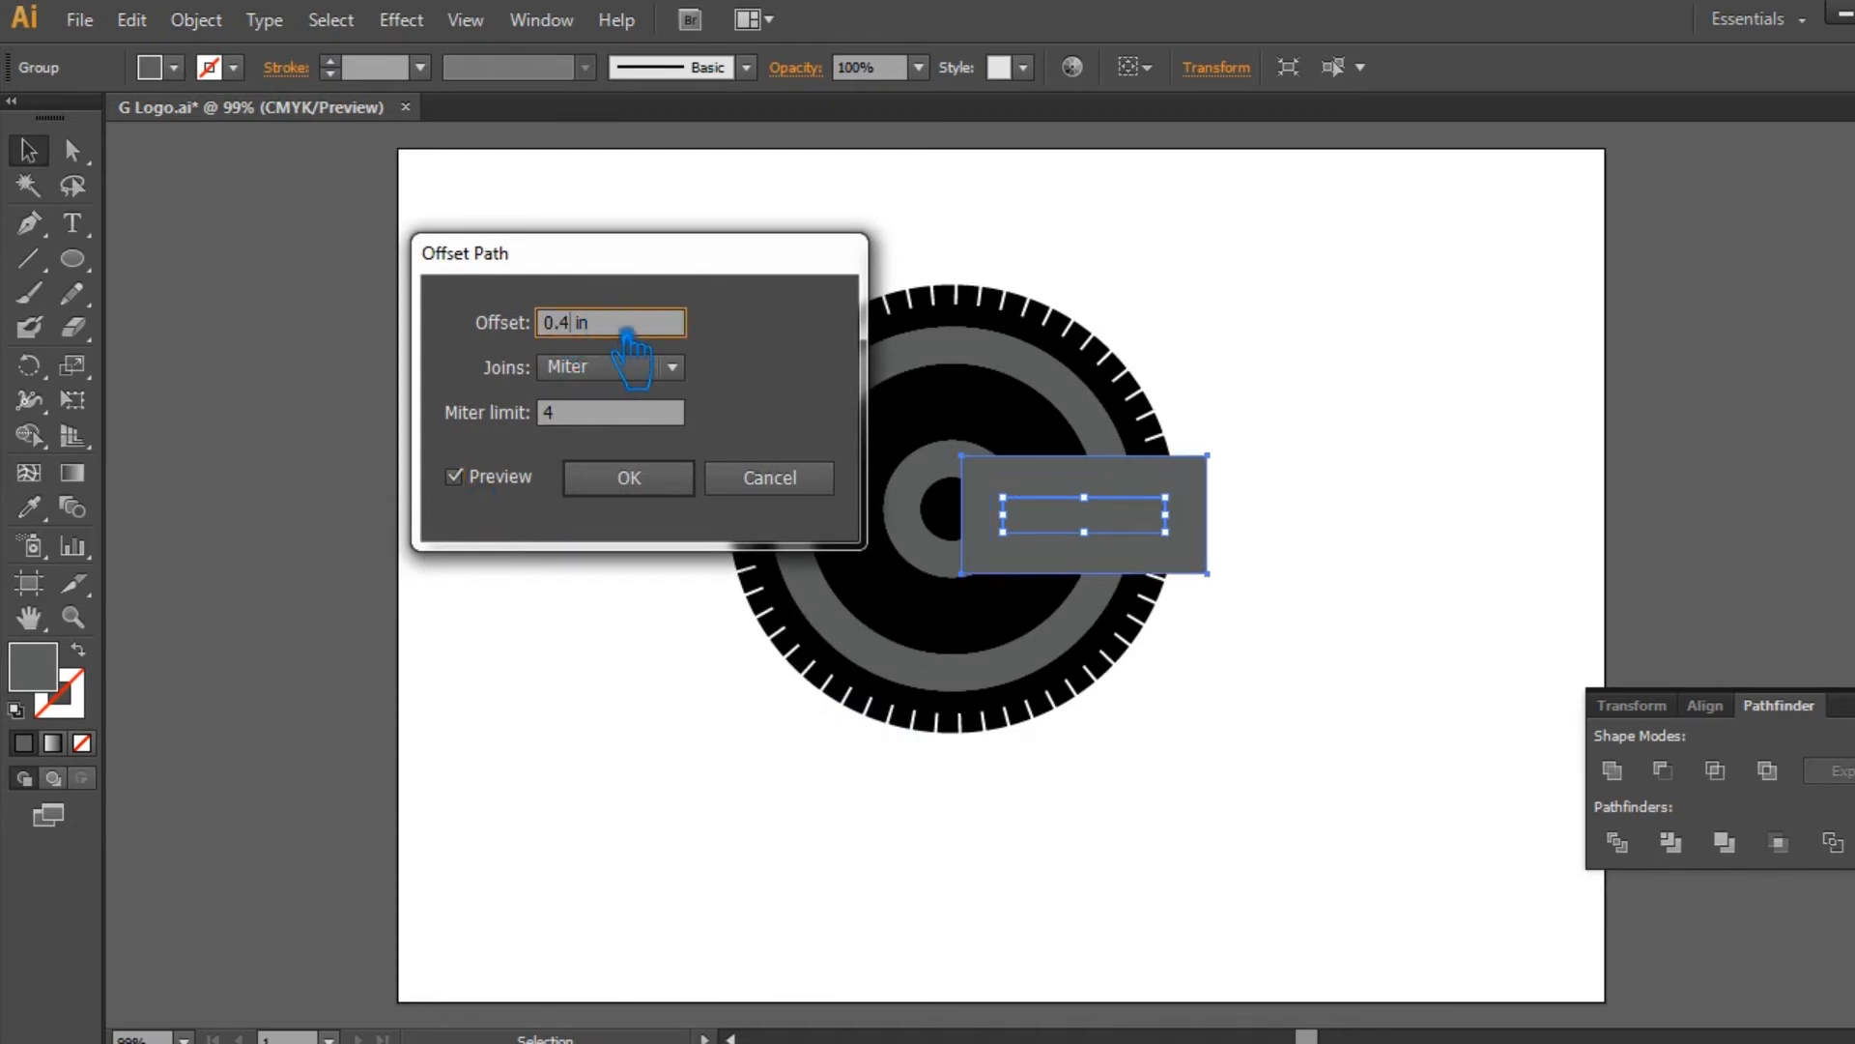
{"action": "left_click", "coordinate": [633, 478]}
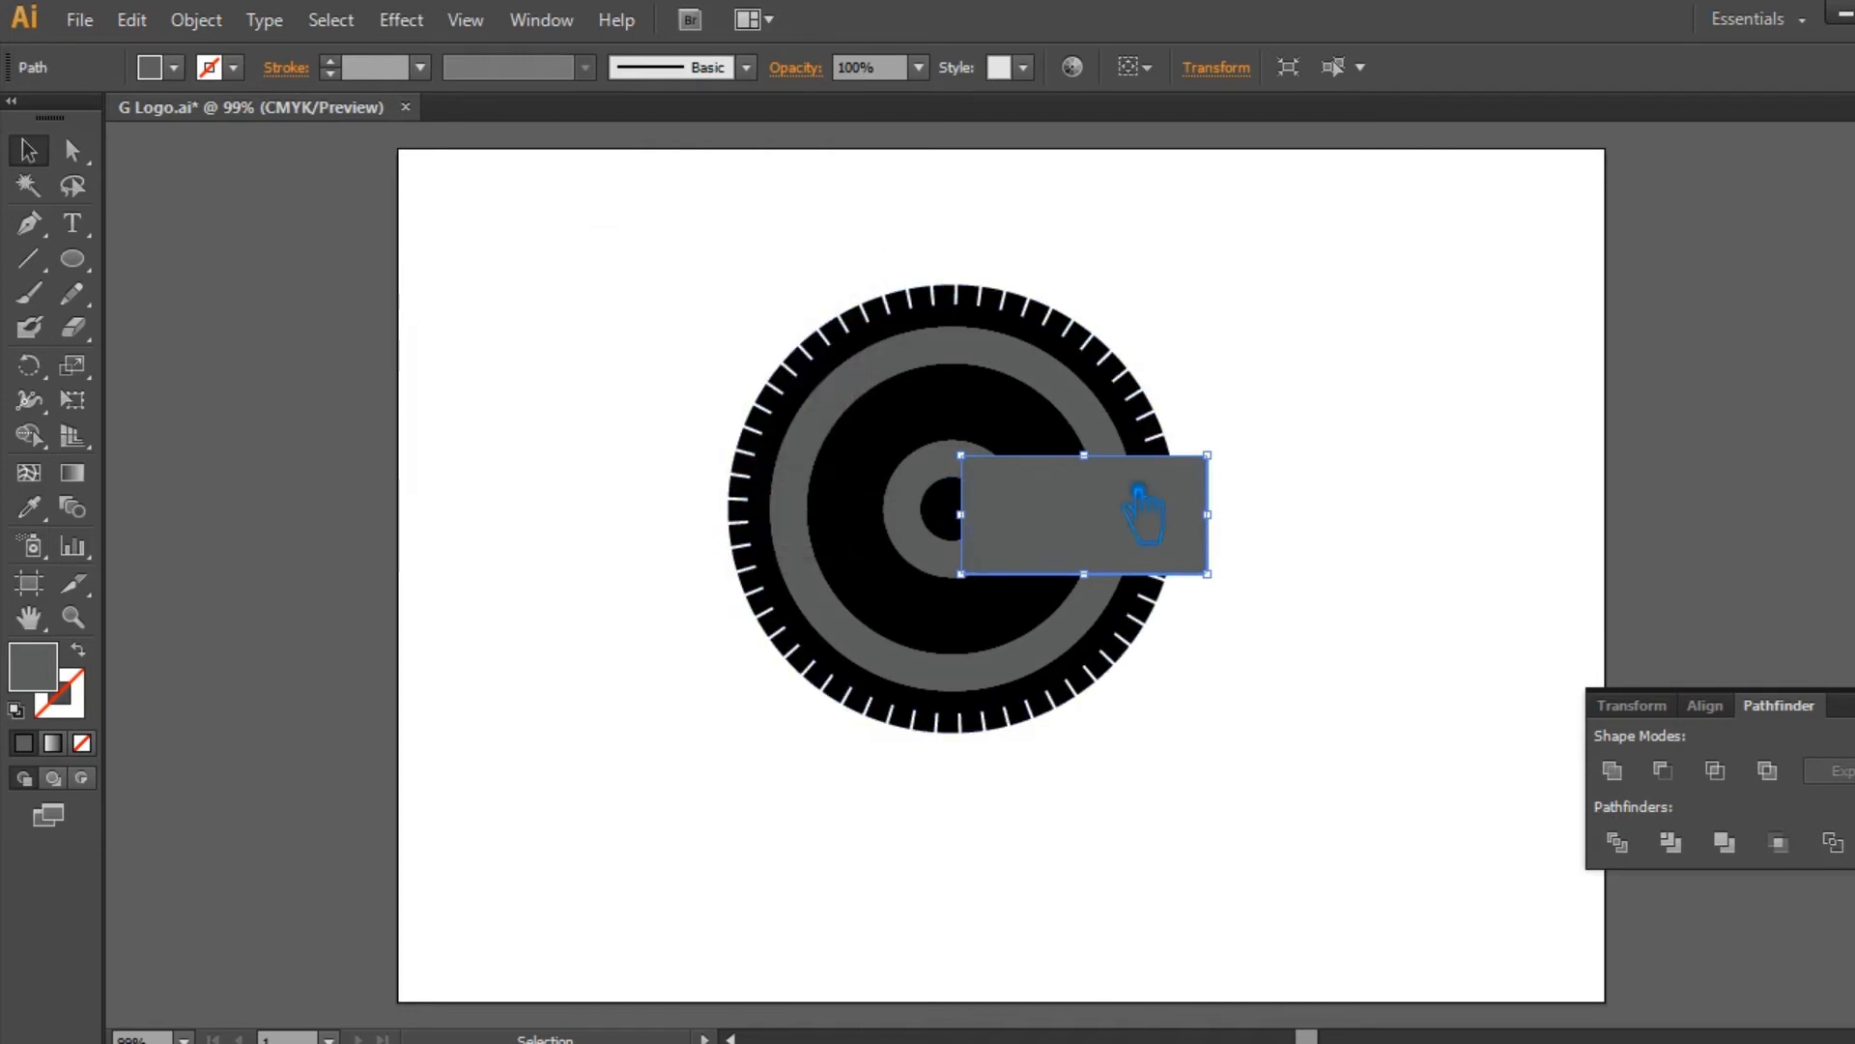
Divide the large grey ring with the offset rectangle and spoke, and ungroup the resulting pieces.
{"action": "left_click", "coordinate": [1105, 426], "text": "shift"}
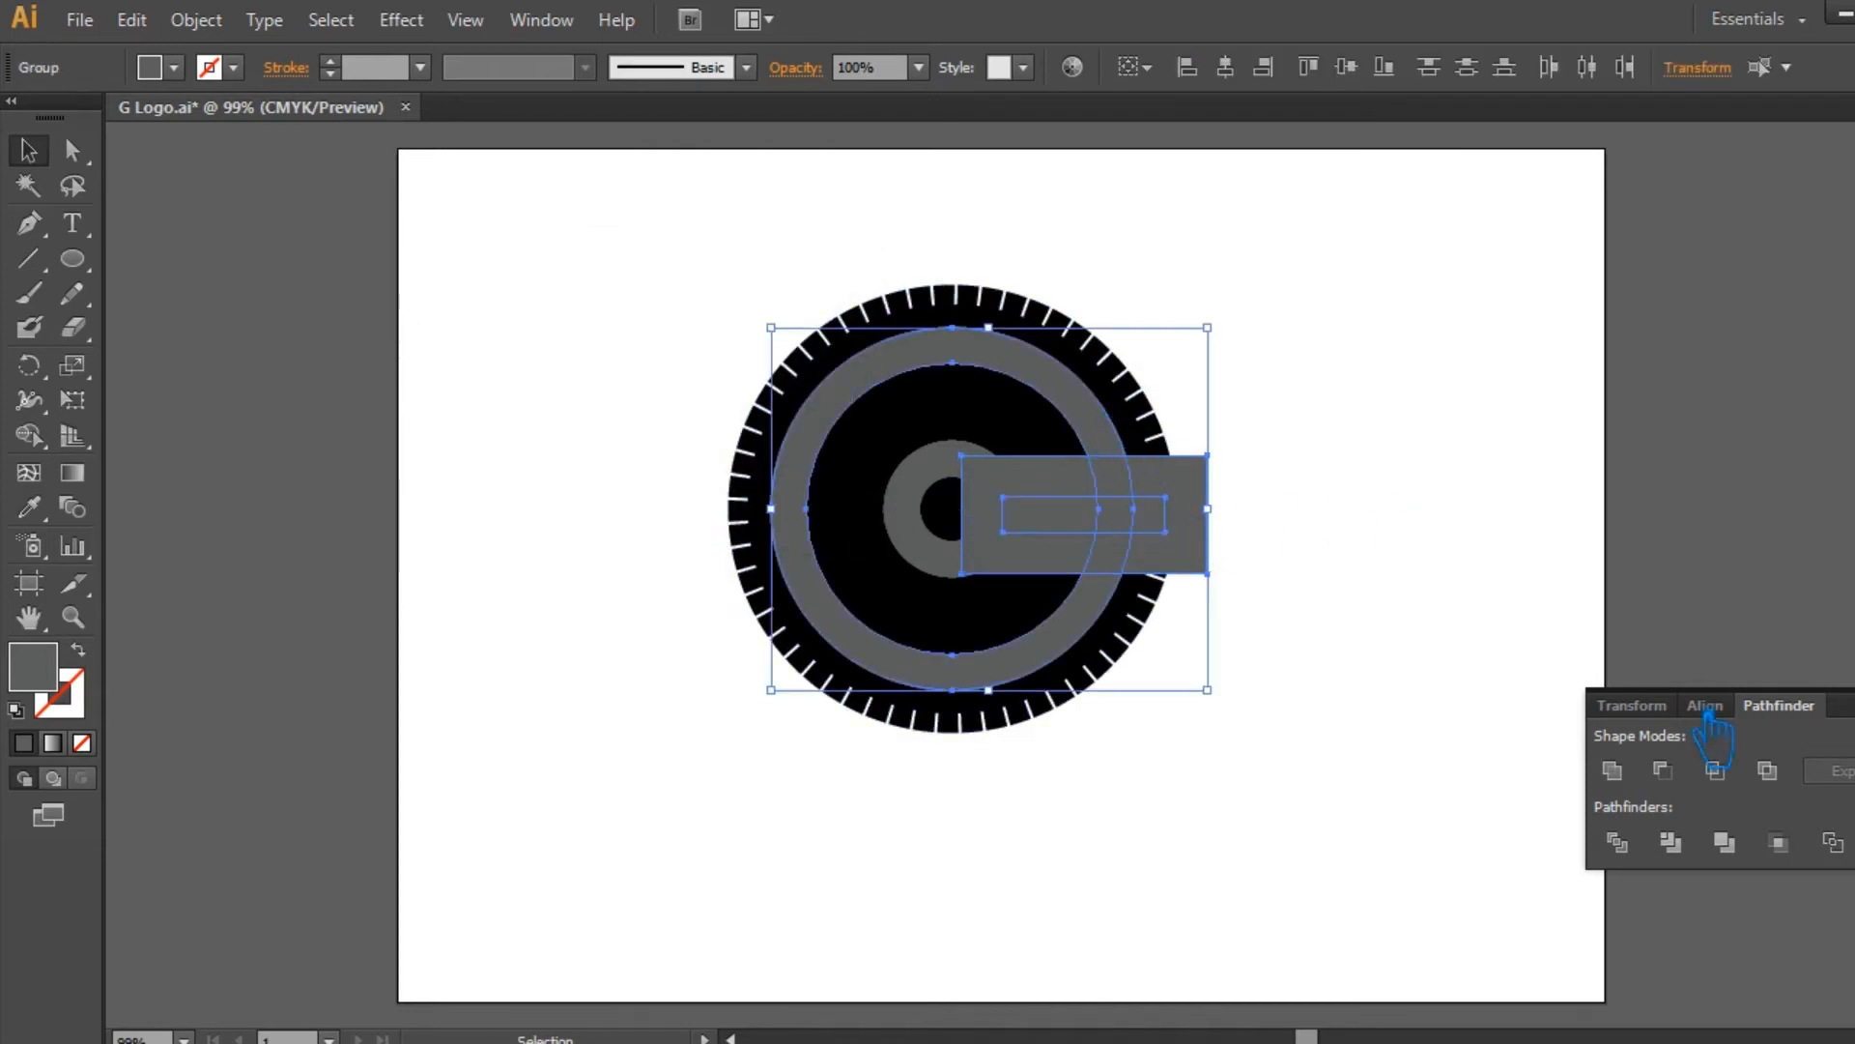
{"action": "left_click", "coordinate": [1617, 842]}
{"action": "left_click", "coordinate": [1214, 530]}
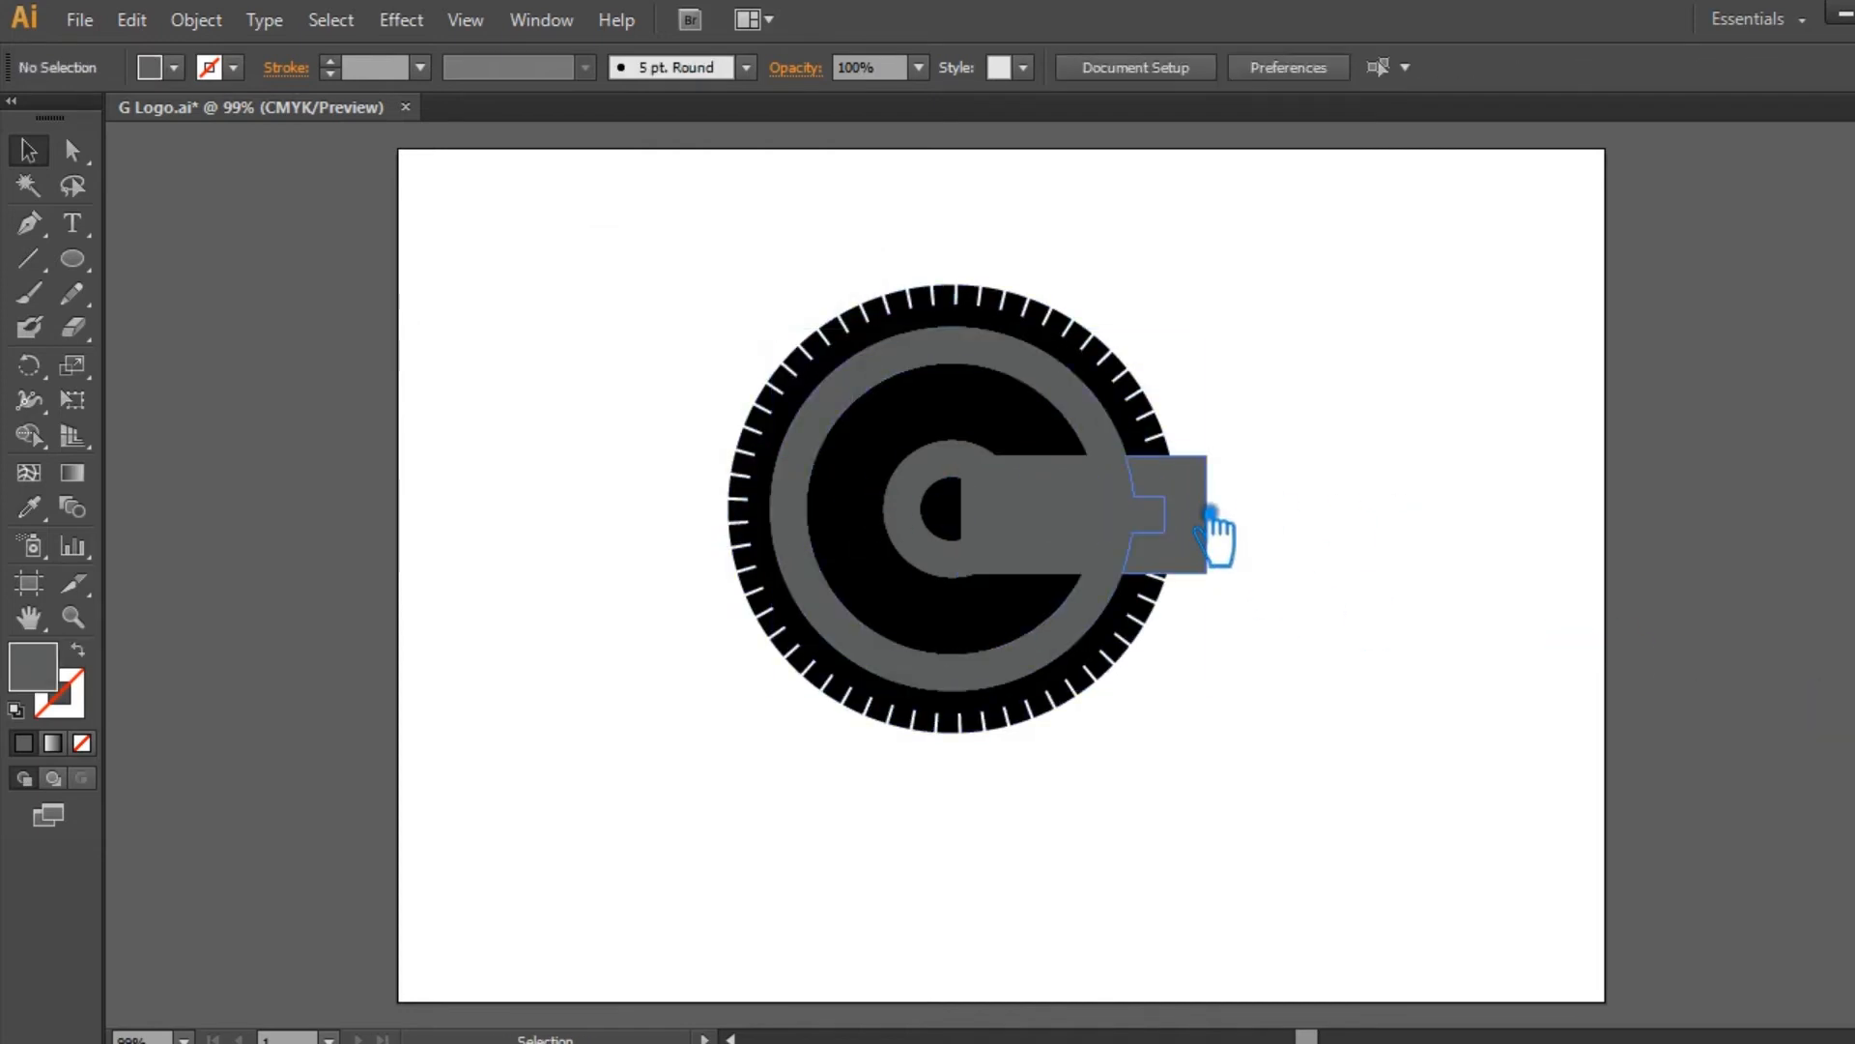
{"action": "right_click", "coordinate": [1187, 499]}
{"action": "left_click", "coordinate": [1392, 667]}
{"action": "left_click", "coordinate": [1389, 627]}
Delete the surplus offset pieces, the ring segment above the spoke and the spoke's end over the tyre.
{"action": "left_click", "coordinate": [1084, 503]}
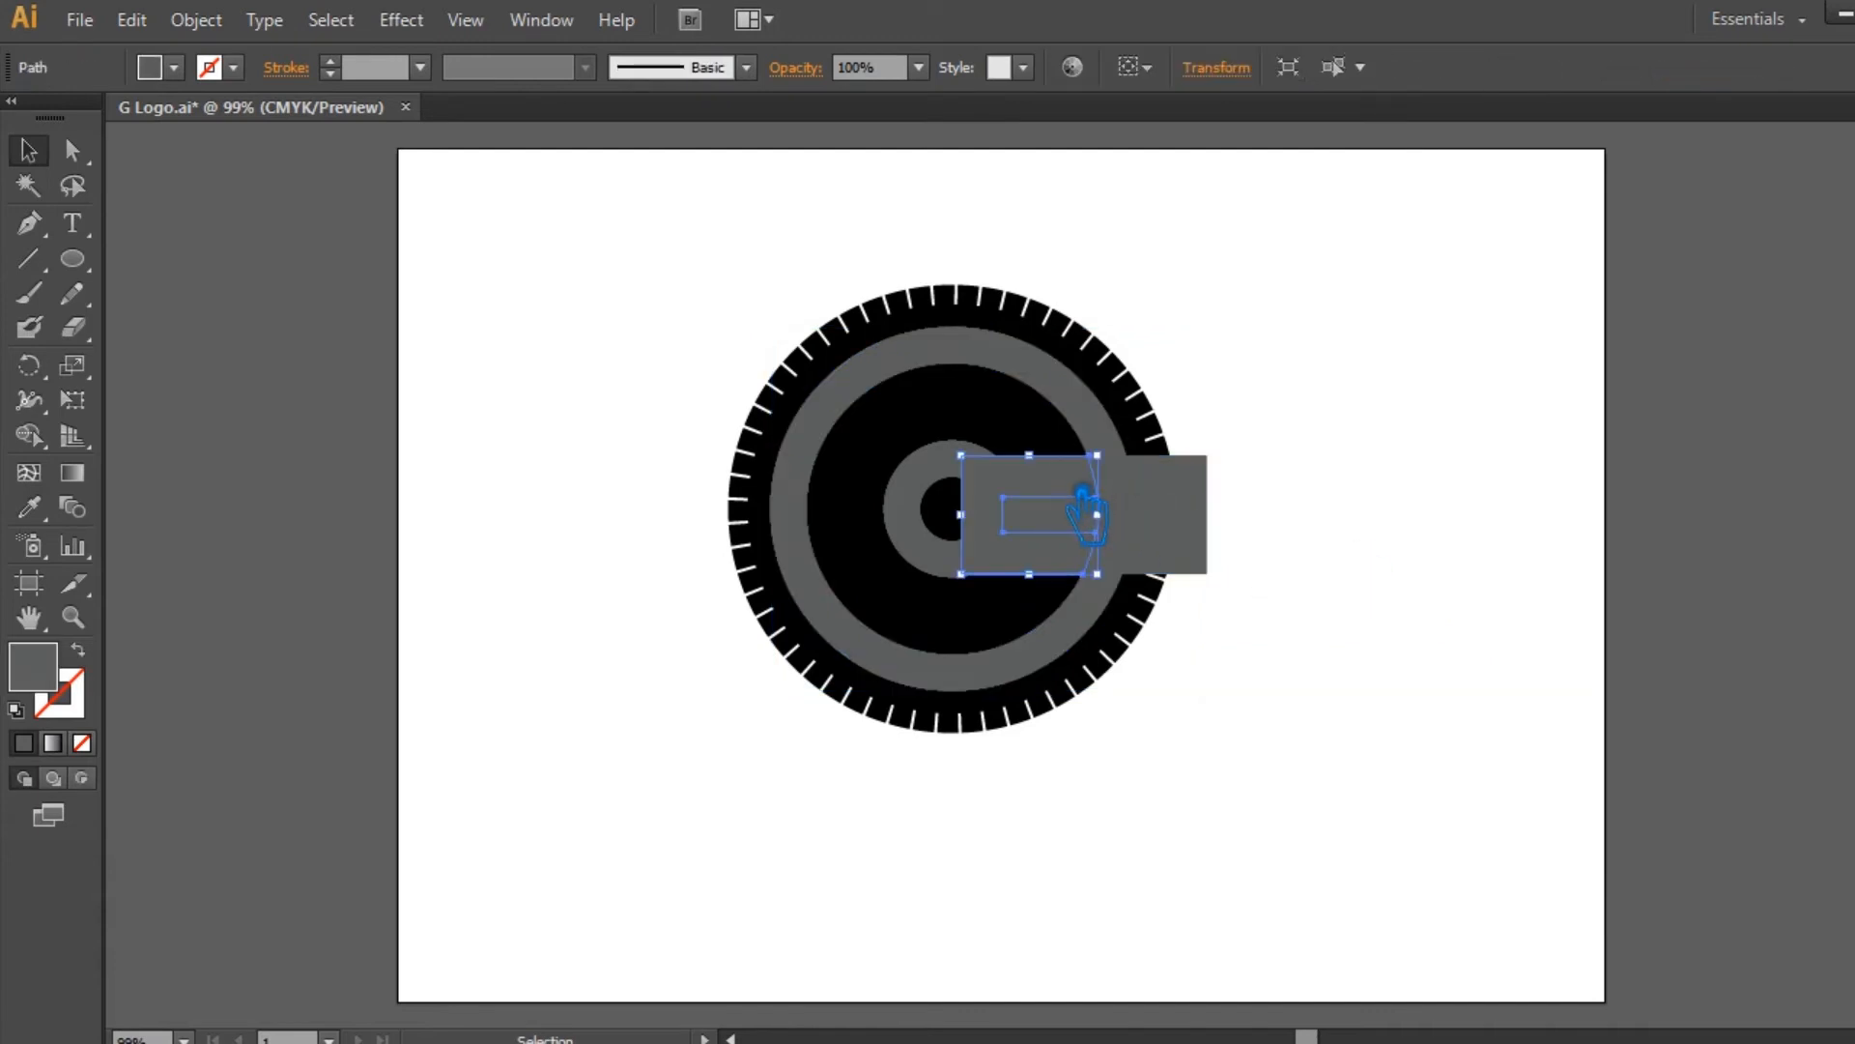
{"action": "key", "text": "Delete"}
{"action": "left_click", "coordinate": [1136, 483]}
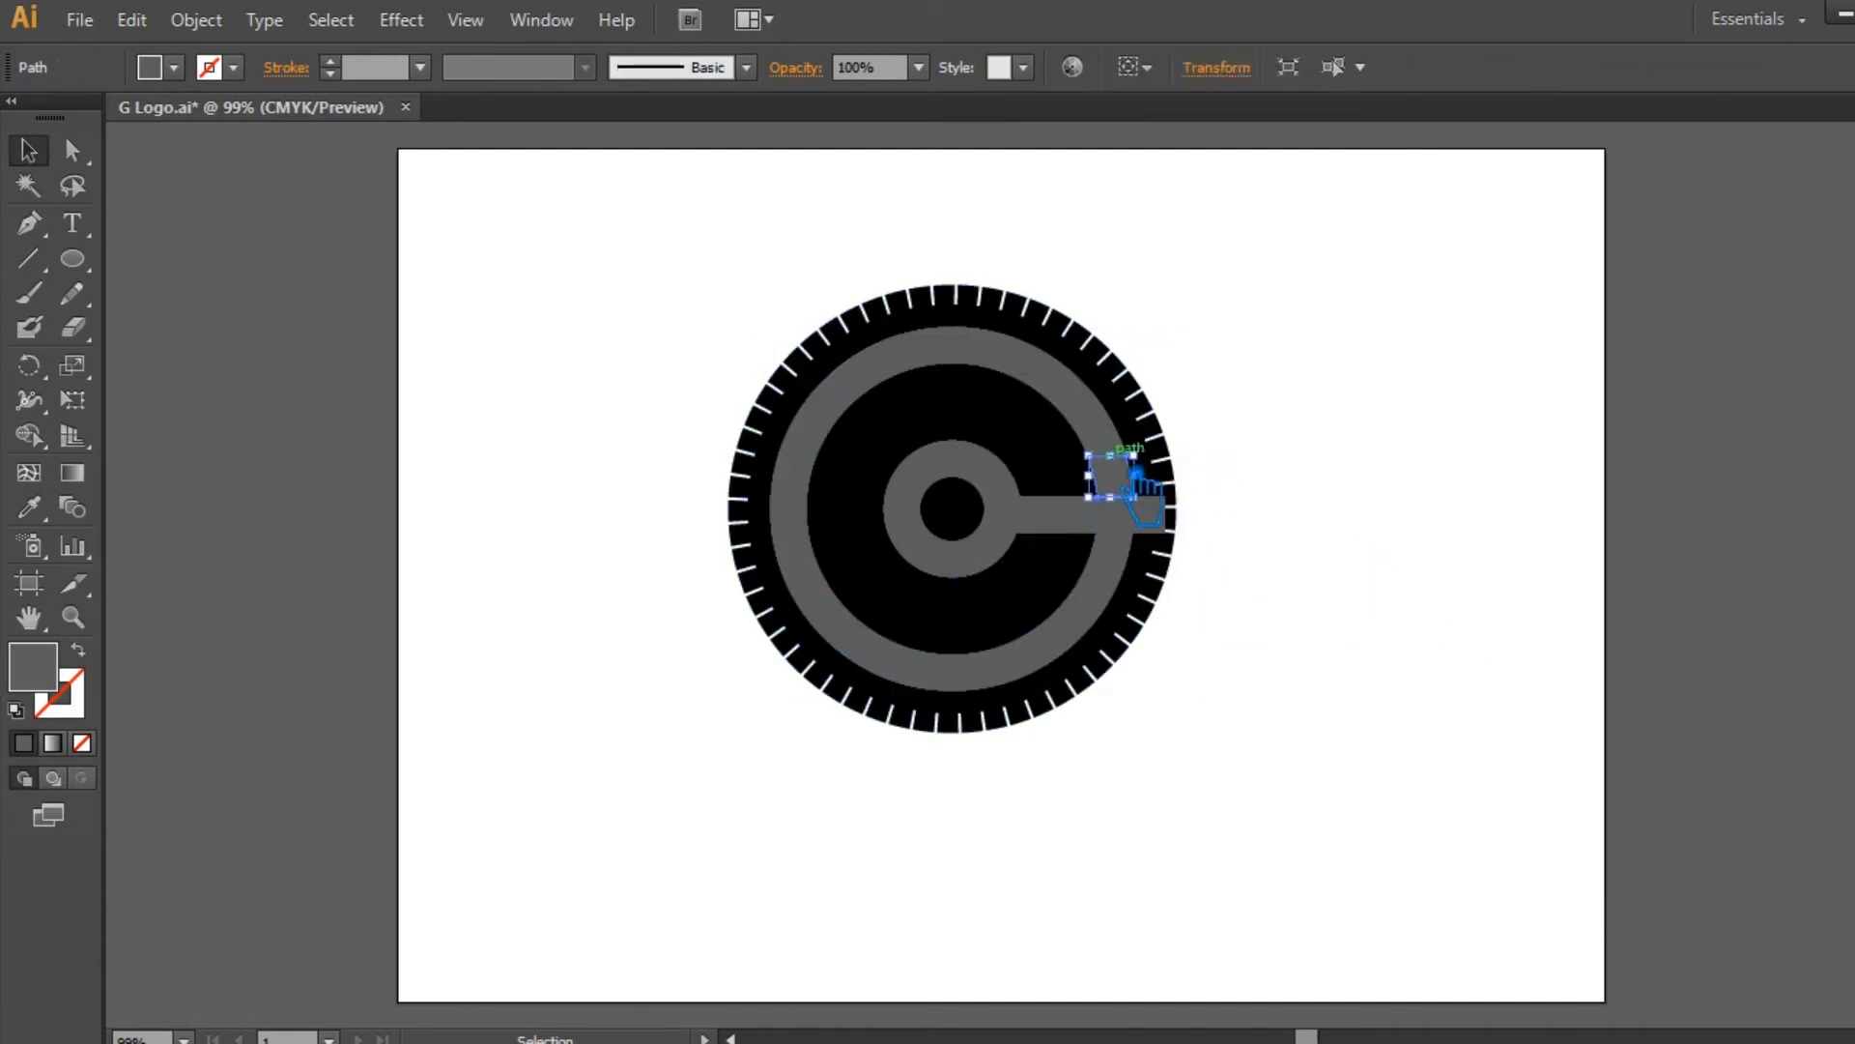
{"action": "key", "text": "Delete"}
{"action": "left_click", "coordinate": [1176, 528]}
{"action": "key", "text": "Delete"}
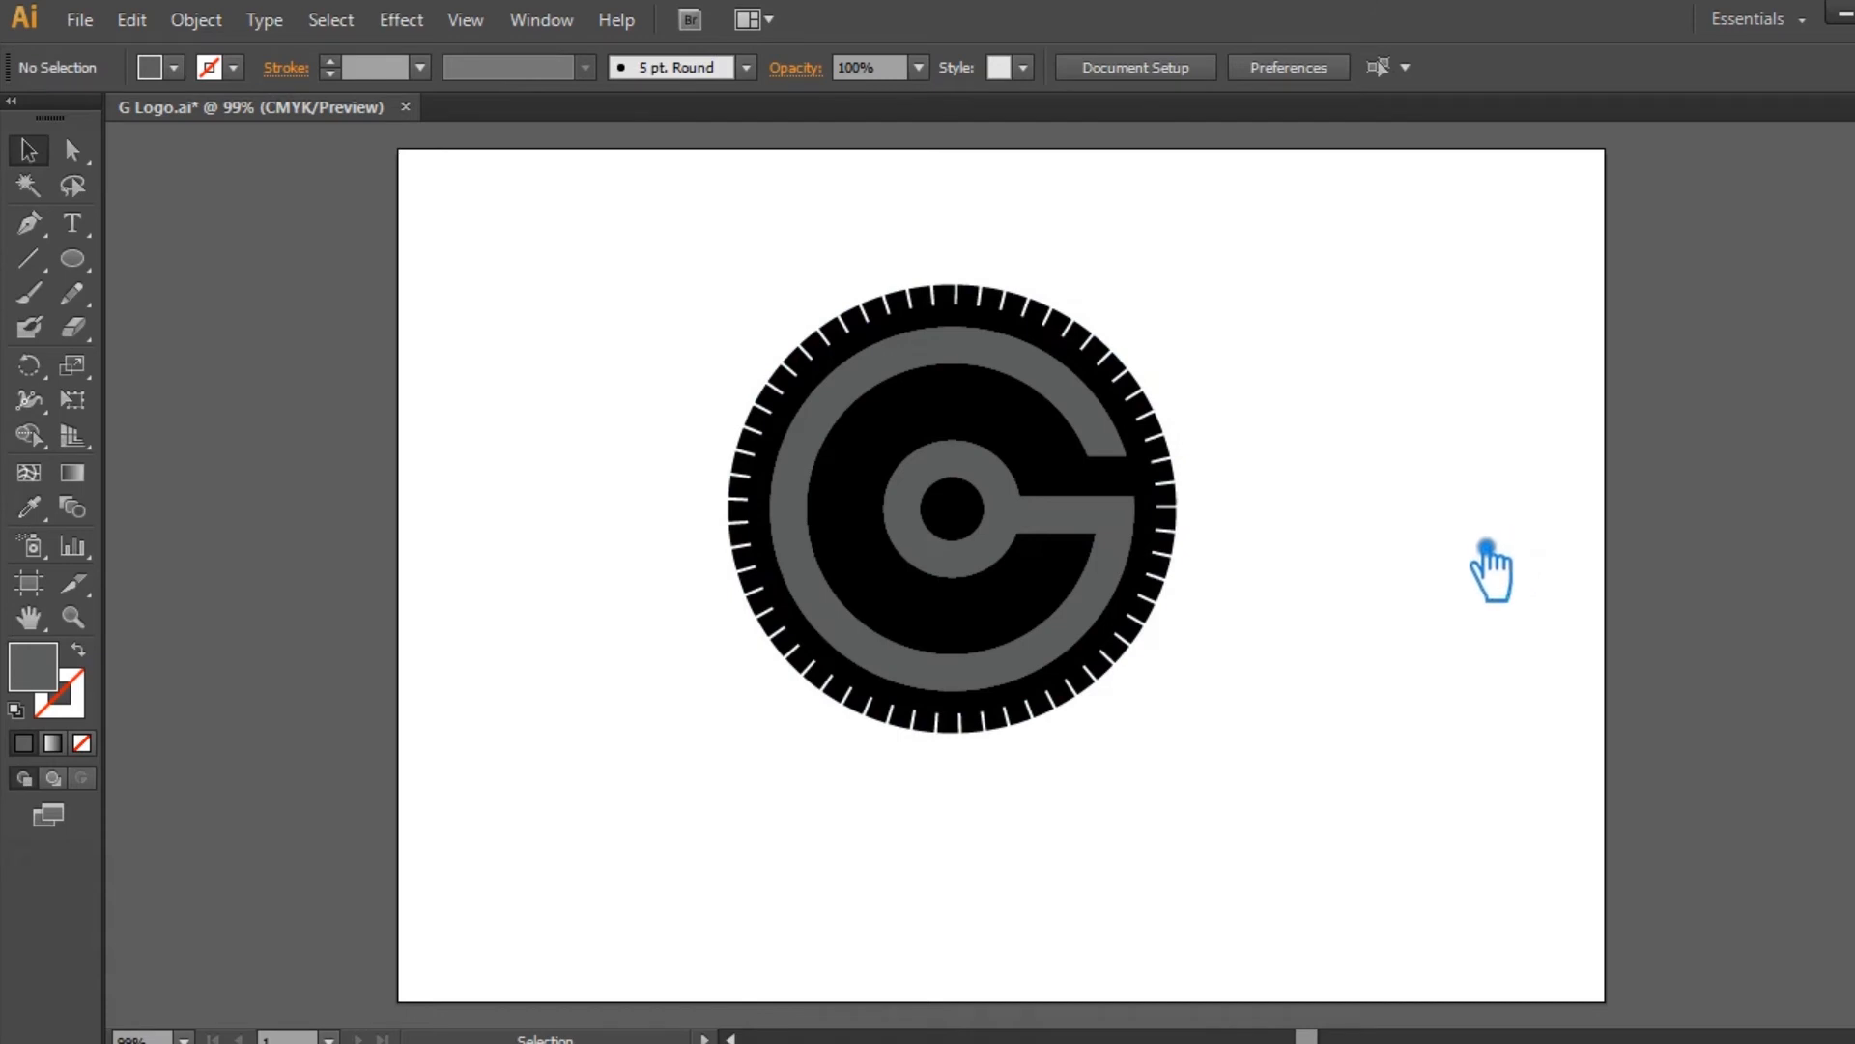
Delete the pieces above the spoke over the tyre and grey ring to open a gap through both.
{"action": "left_click", "coordinate": [1143, 495]}
{"action": "scroll", "coordinate": [1126, 514], "scroll_direction": "up", "scroll_amount": 6}
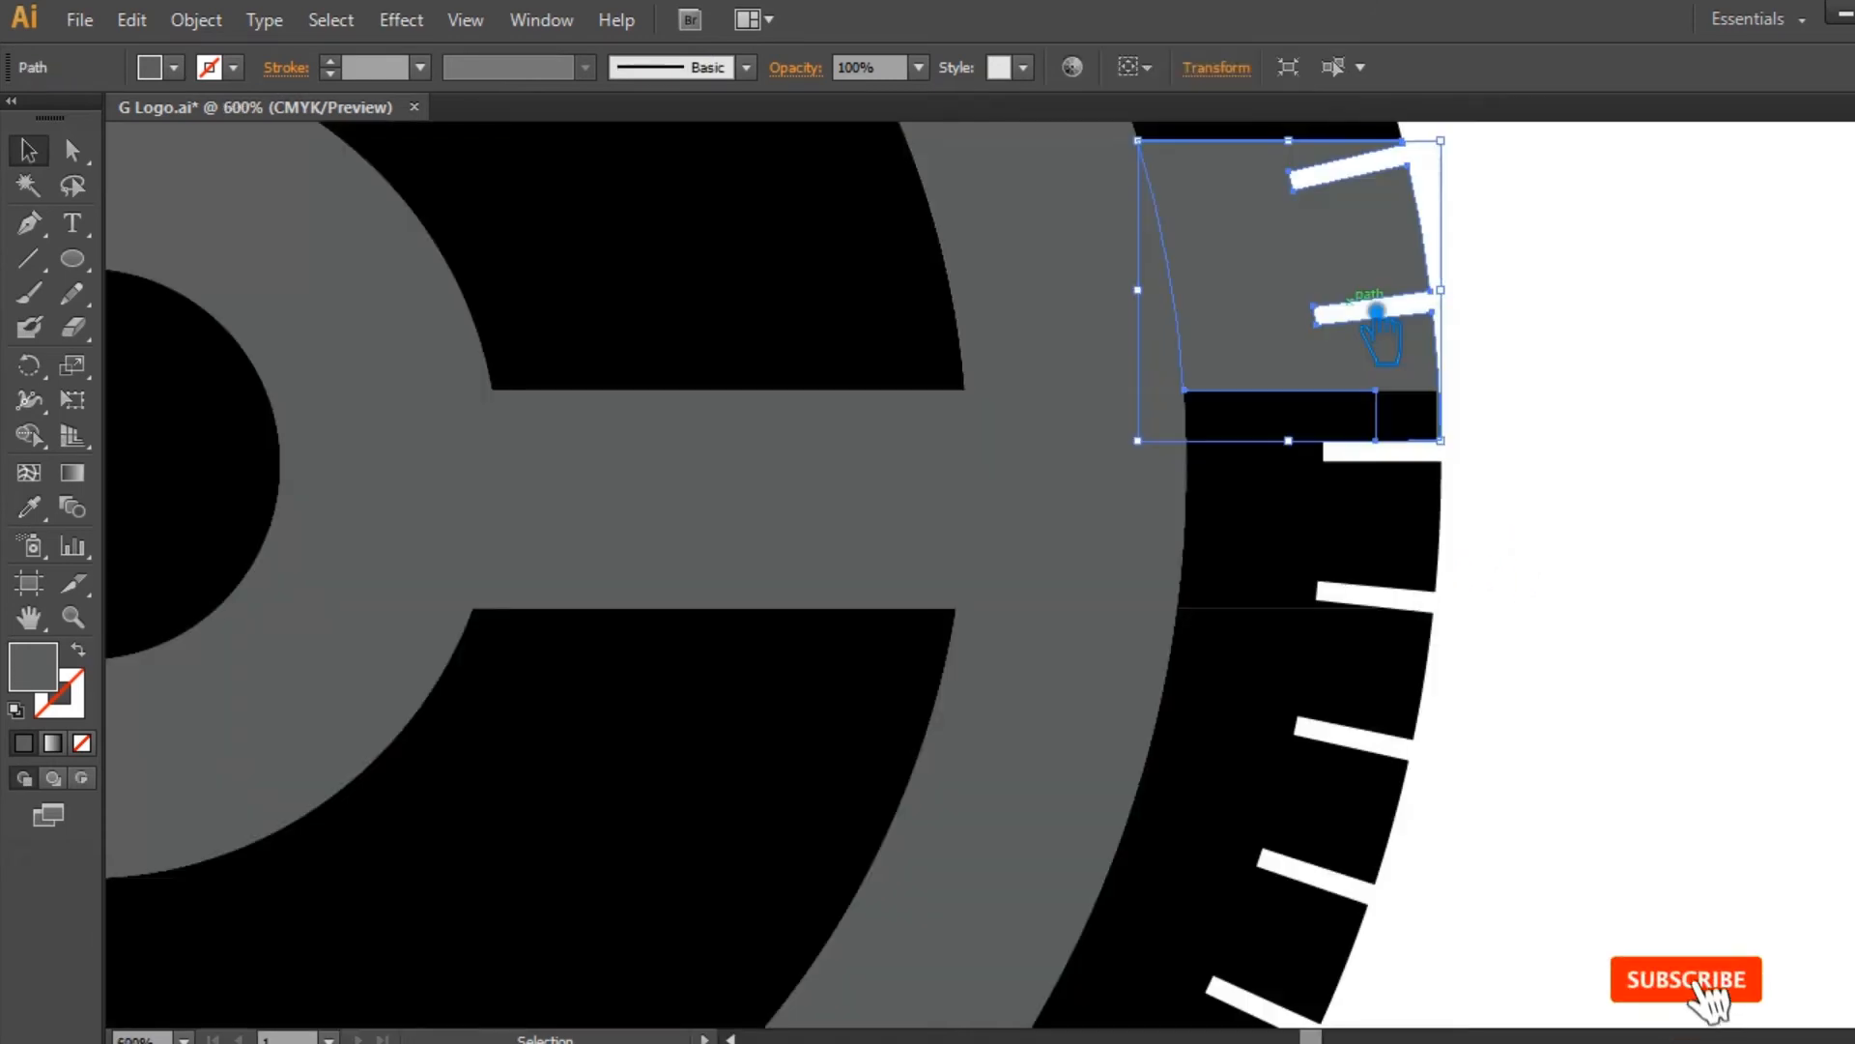
{"action": "key", "text": "Delete"}
{"action": "left_click", "coordinate": [1111, 332]}
{"action": "key", "text": "Delete"}
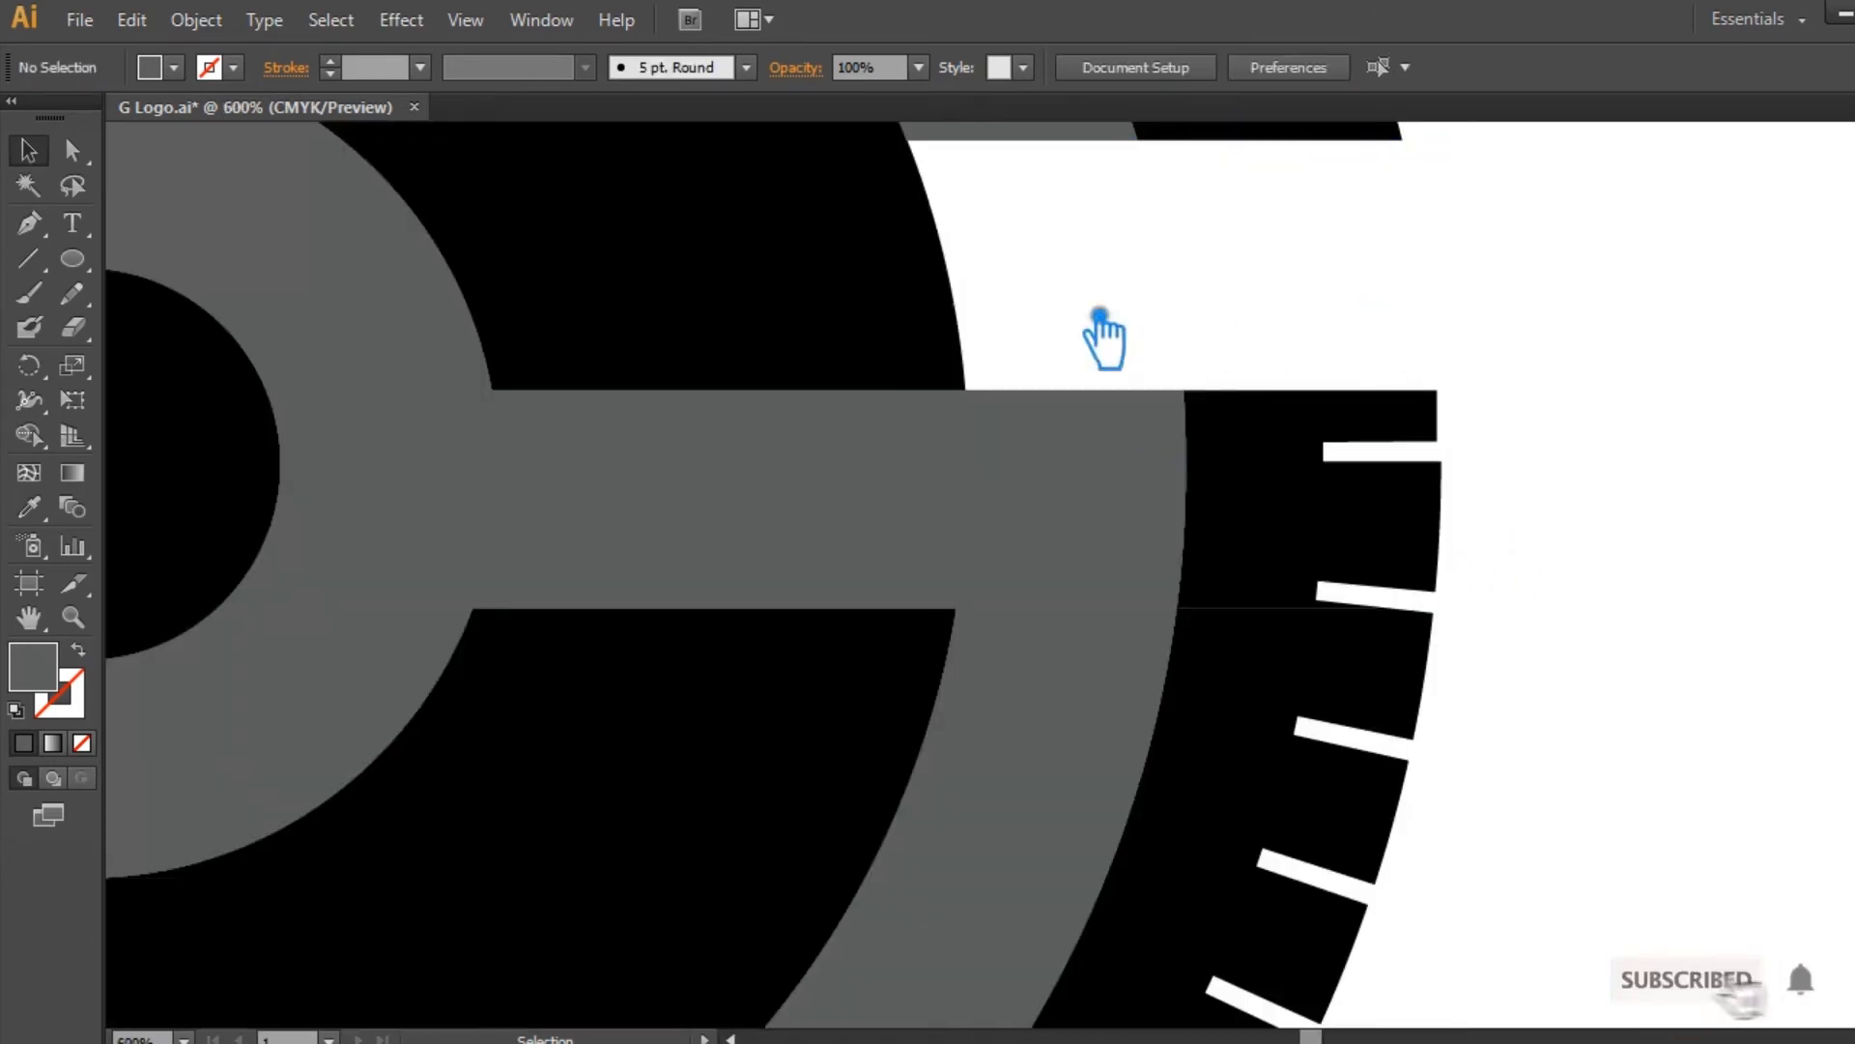
Unite the small black tyre piece beside the spoke with the rest of the black tyre.
{"action": "left_click", "coordinate": [1304, 562]}
{"action": "left_click", "coordinate": [1317, 757], "text": "shift"}
{"action": "key", "text": "ctrl+shift+F9"}
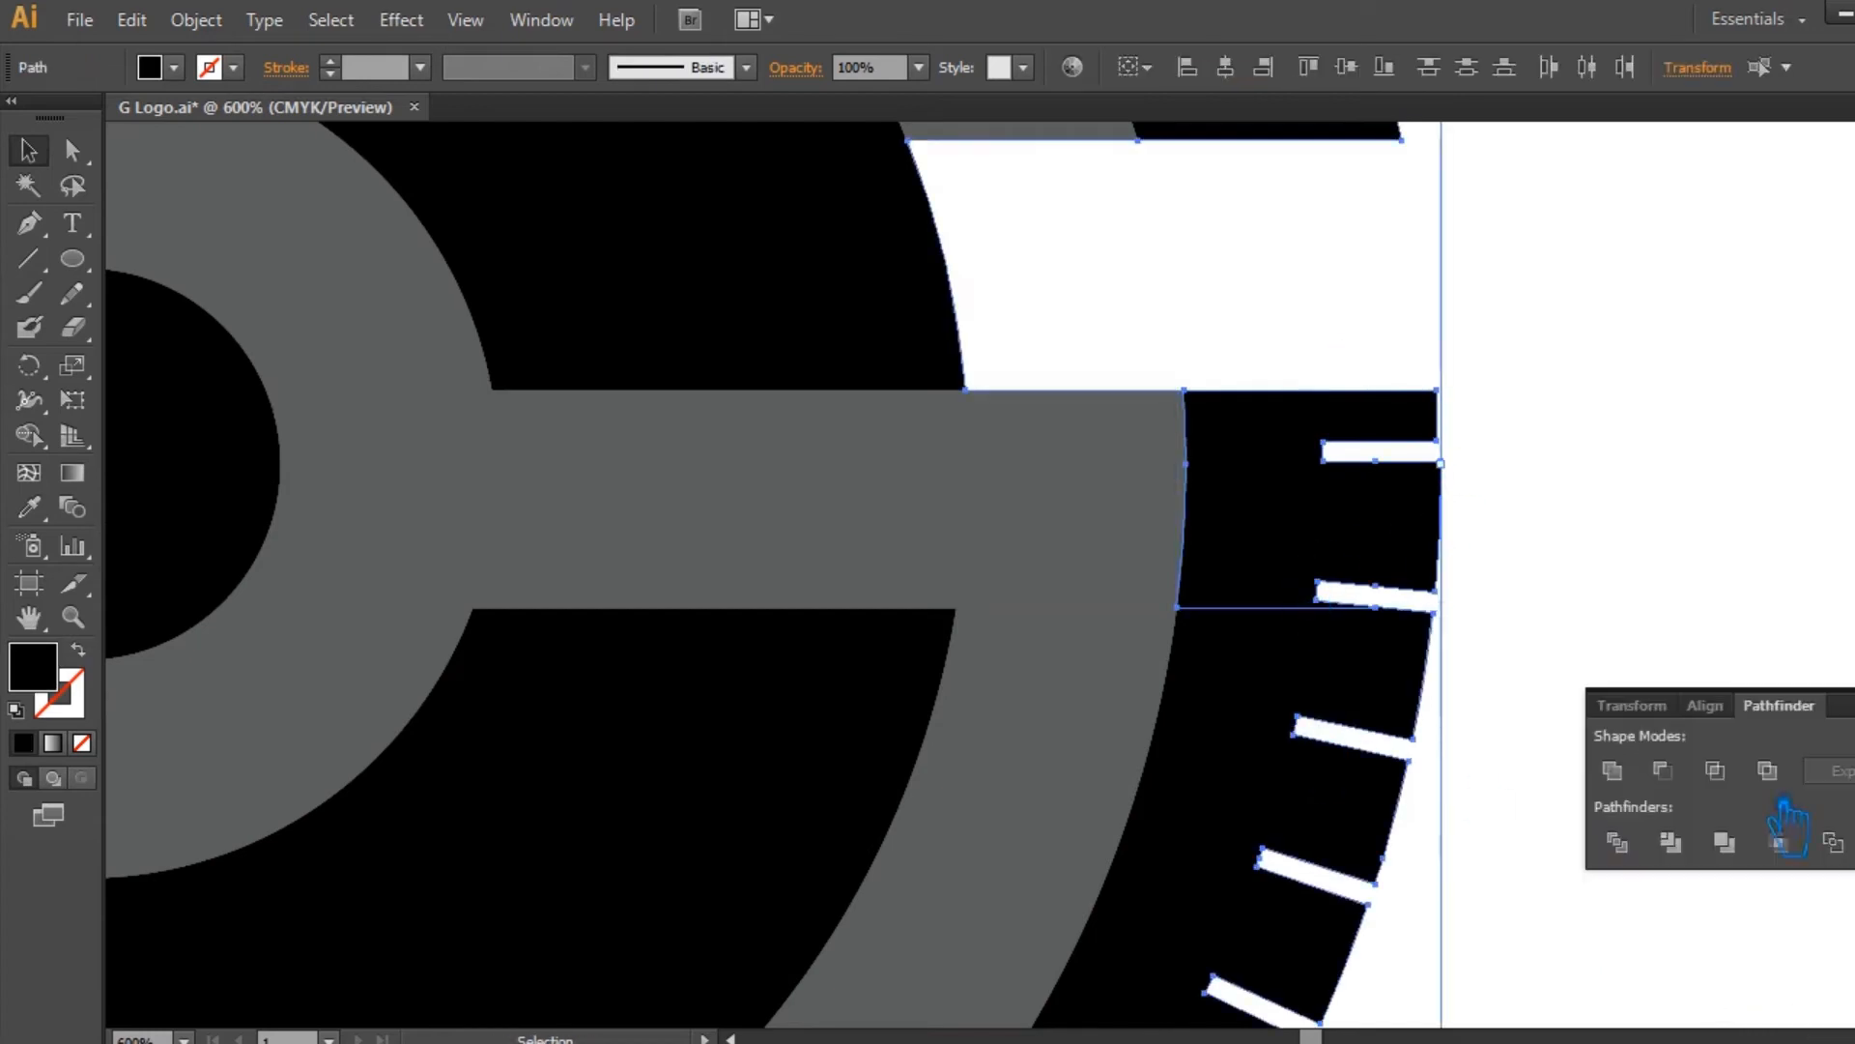
{"action": "left_click", "coordinate": [1658, 772]}
{"action": "key", "text": "ctrl+shift+F9"}
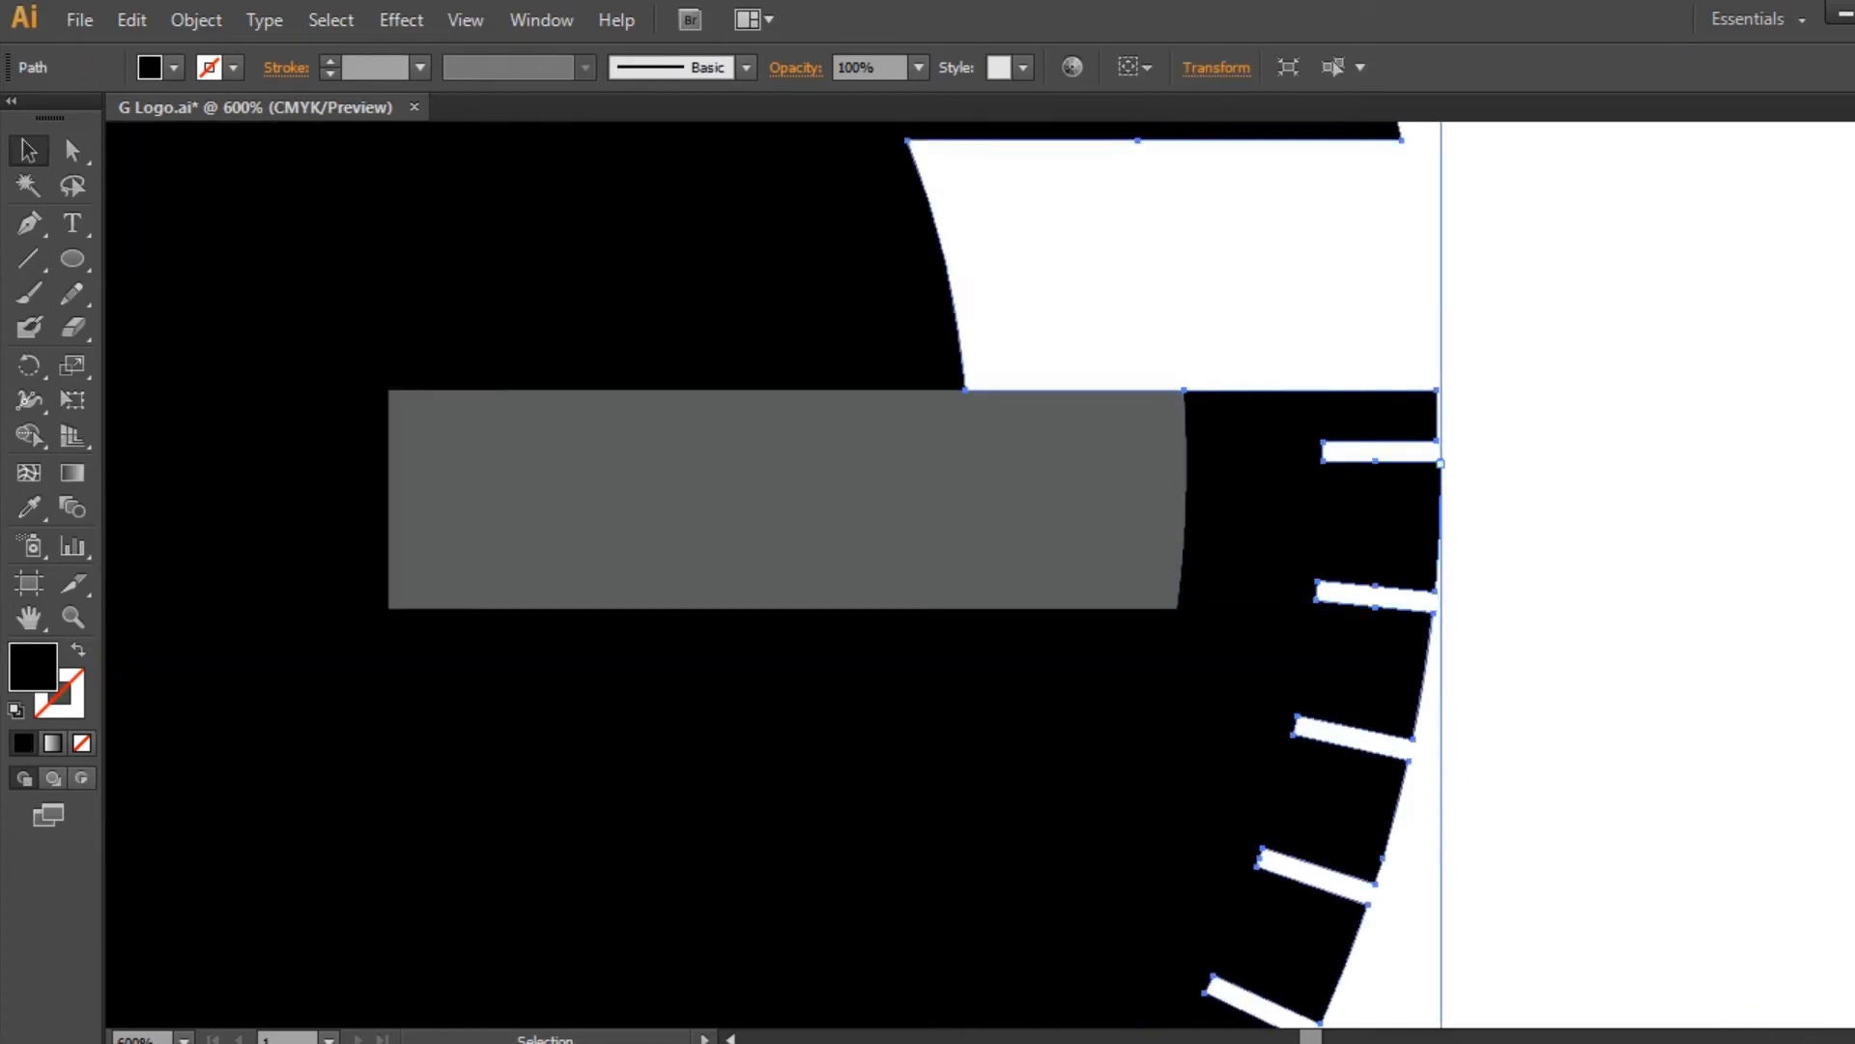
Send the united black tyre to the back, behind the grey shapes.
{"action": "key", "text": "ctrl+minus"}
{"action": "key", "text": "ctrl+minus"}
{"action": "key", "text": "ctrl+minus"}
{"action": "key", "text": "ctrl+minus"}
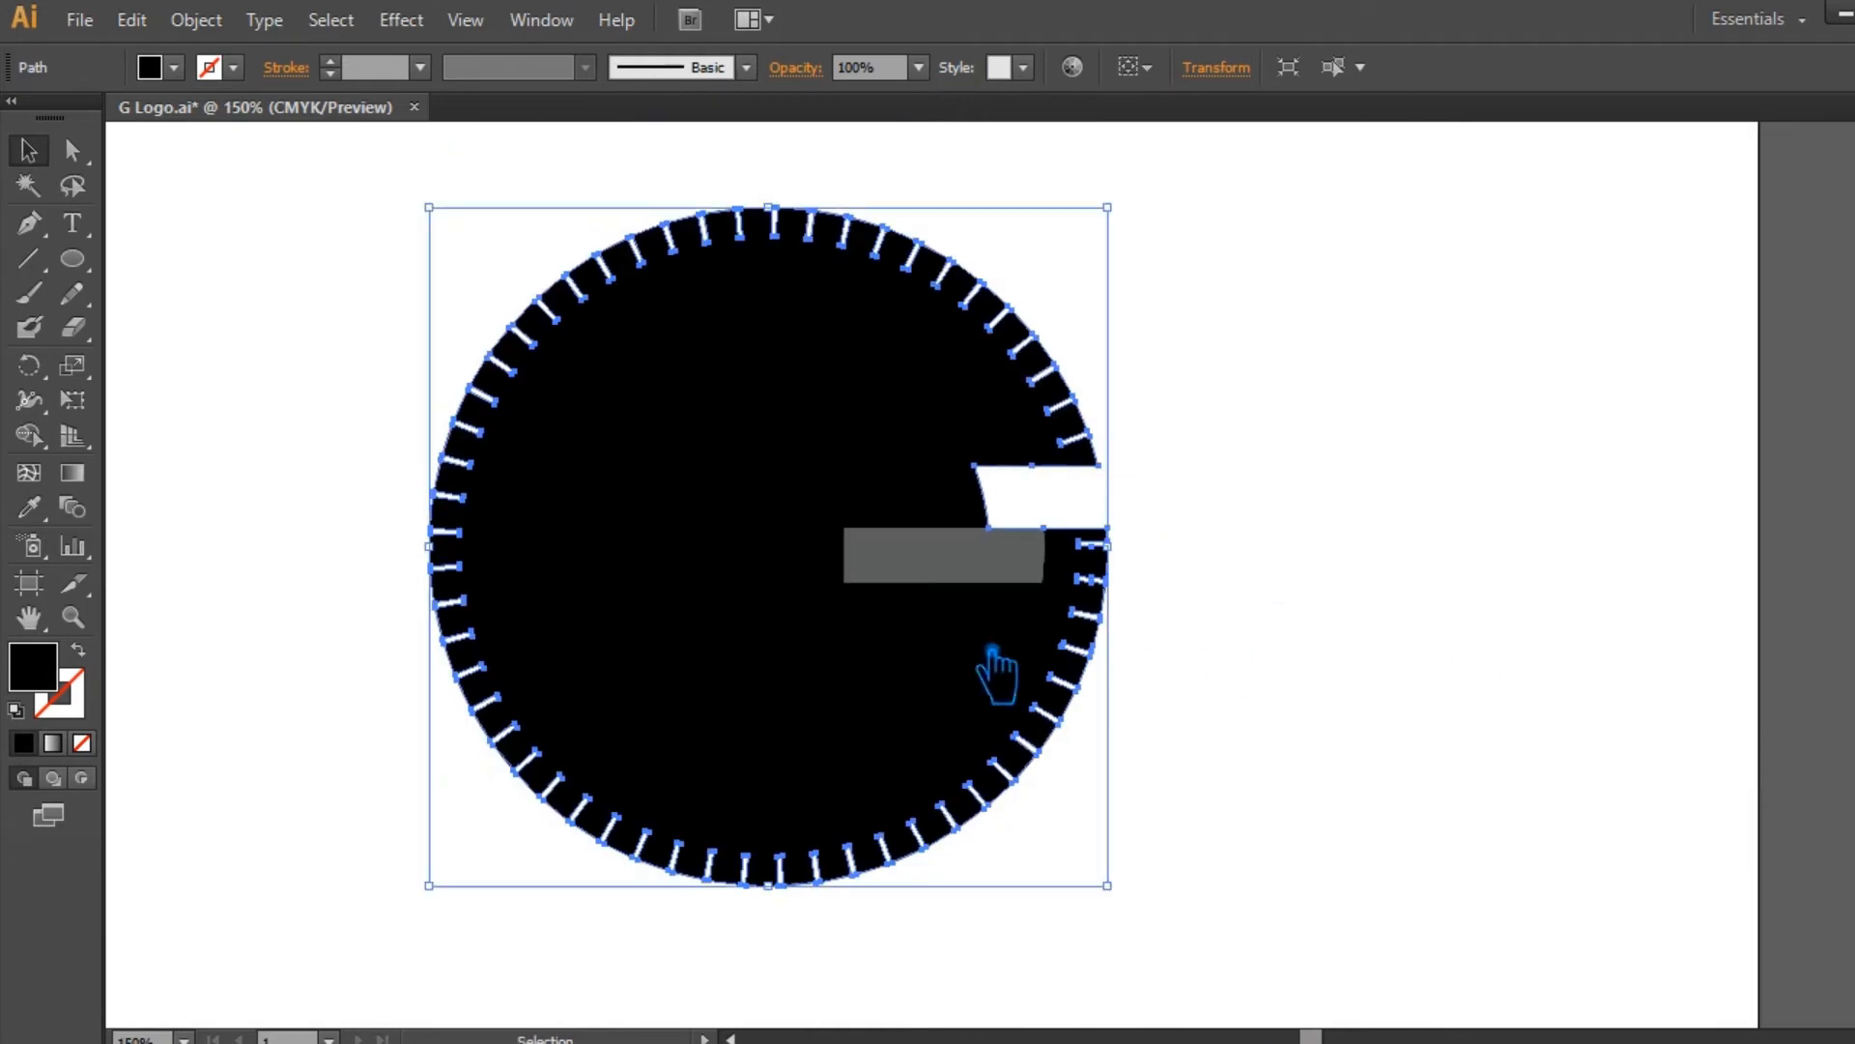
{"action": "right_click", "coordinate": [993, 649]}
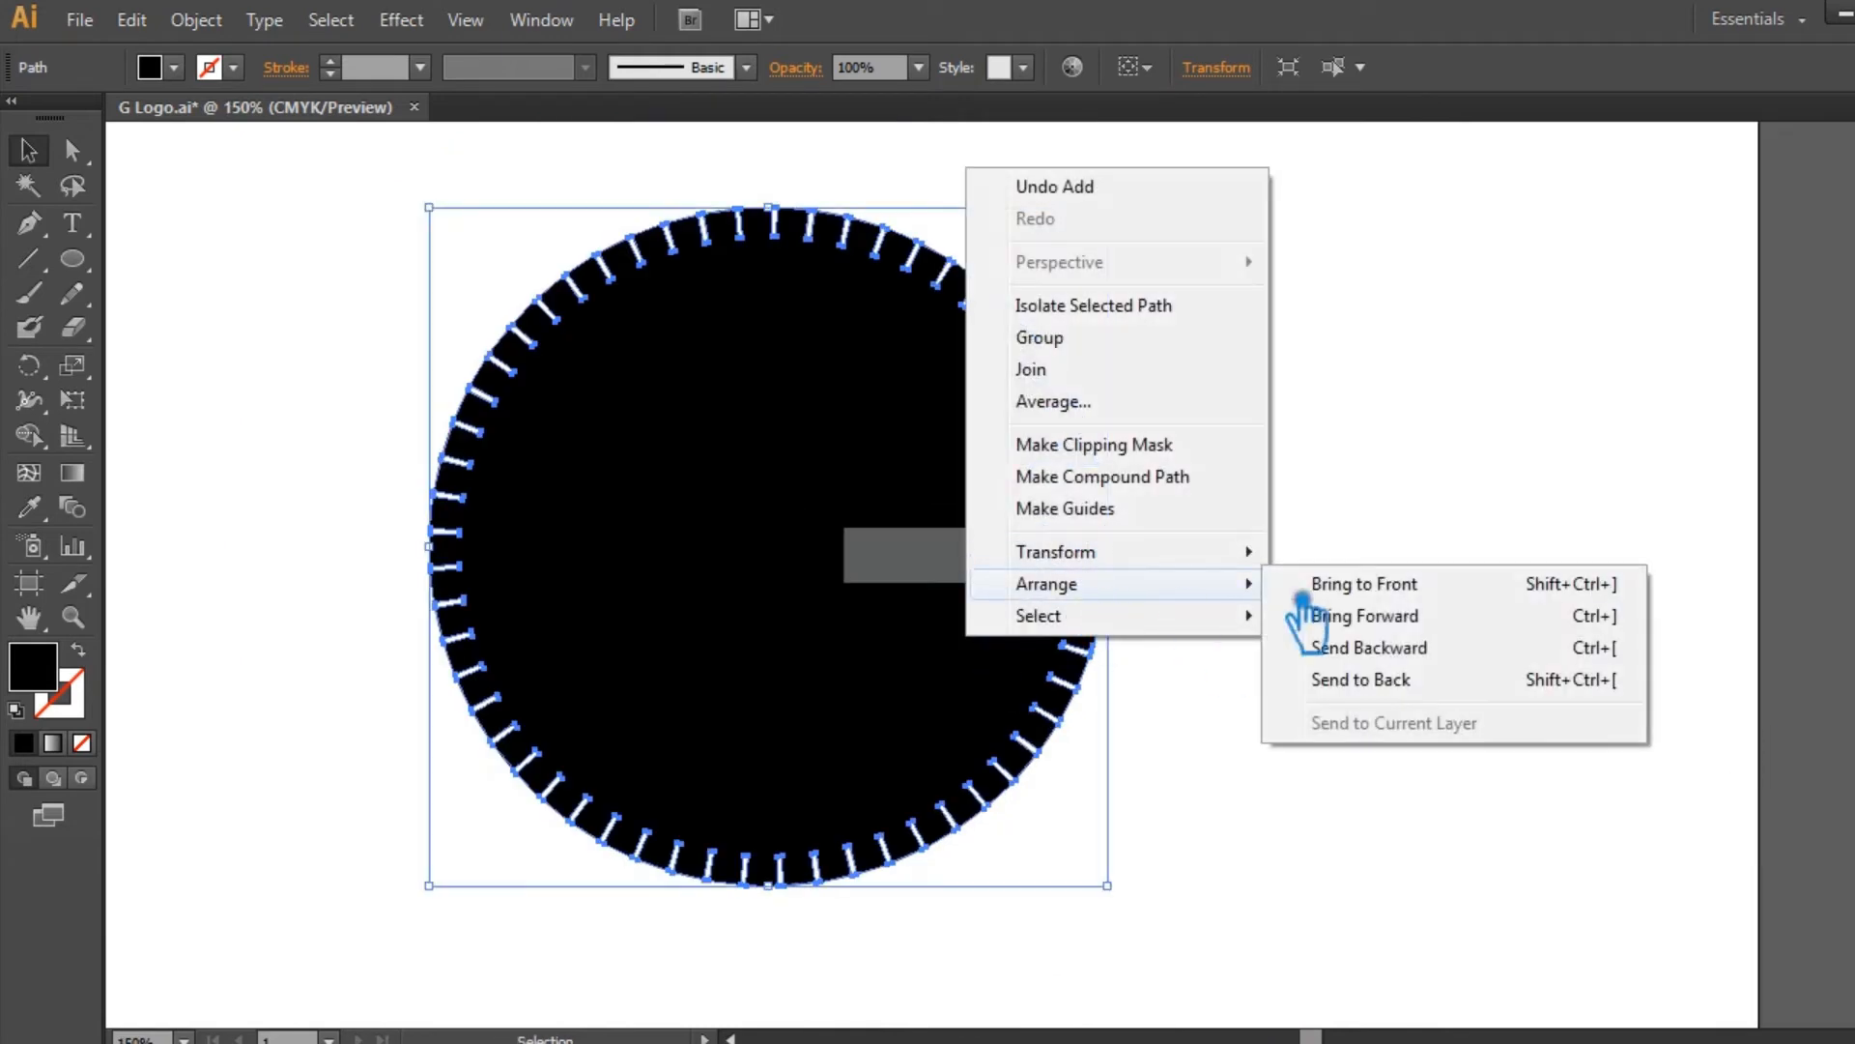
{"action": "left_click", "coordinate": [1391, 679]}
{"action": "left_click", "coordinate": [1457, 629]}
Unite the spoke pieces, hub ring and cut grey ring into one G shape.
{"action": "left_click", "coordinate": [913, 565]}
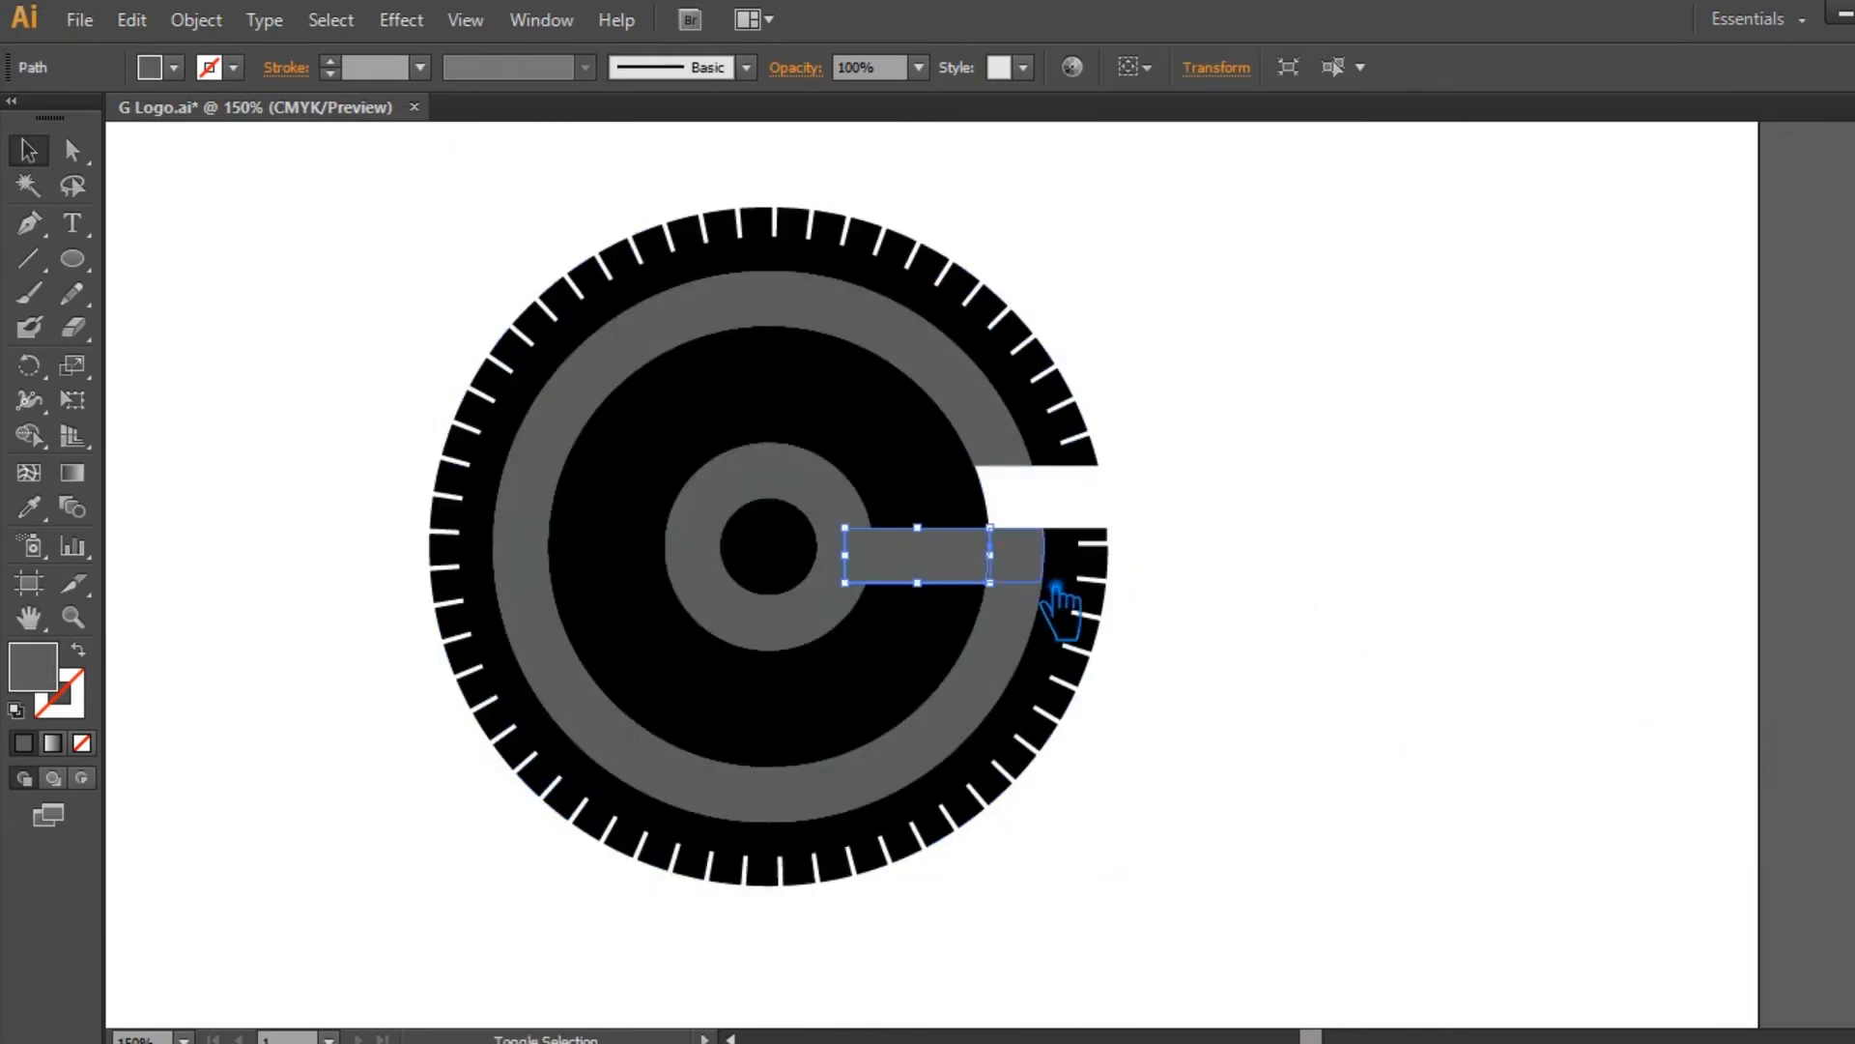
{"action": "left_click", "coordinate": [1019, 633], "text": "shift"}
{"action": "left_click", "coordinate": [1307, 643]}
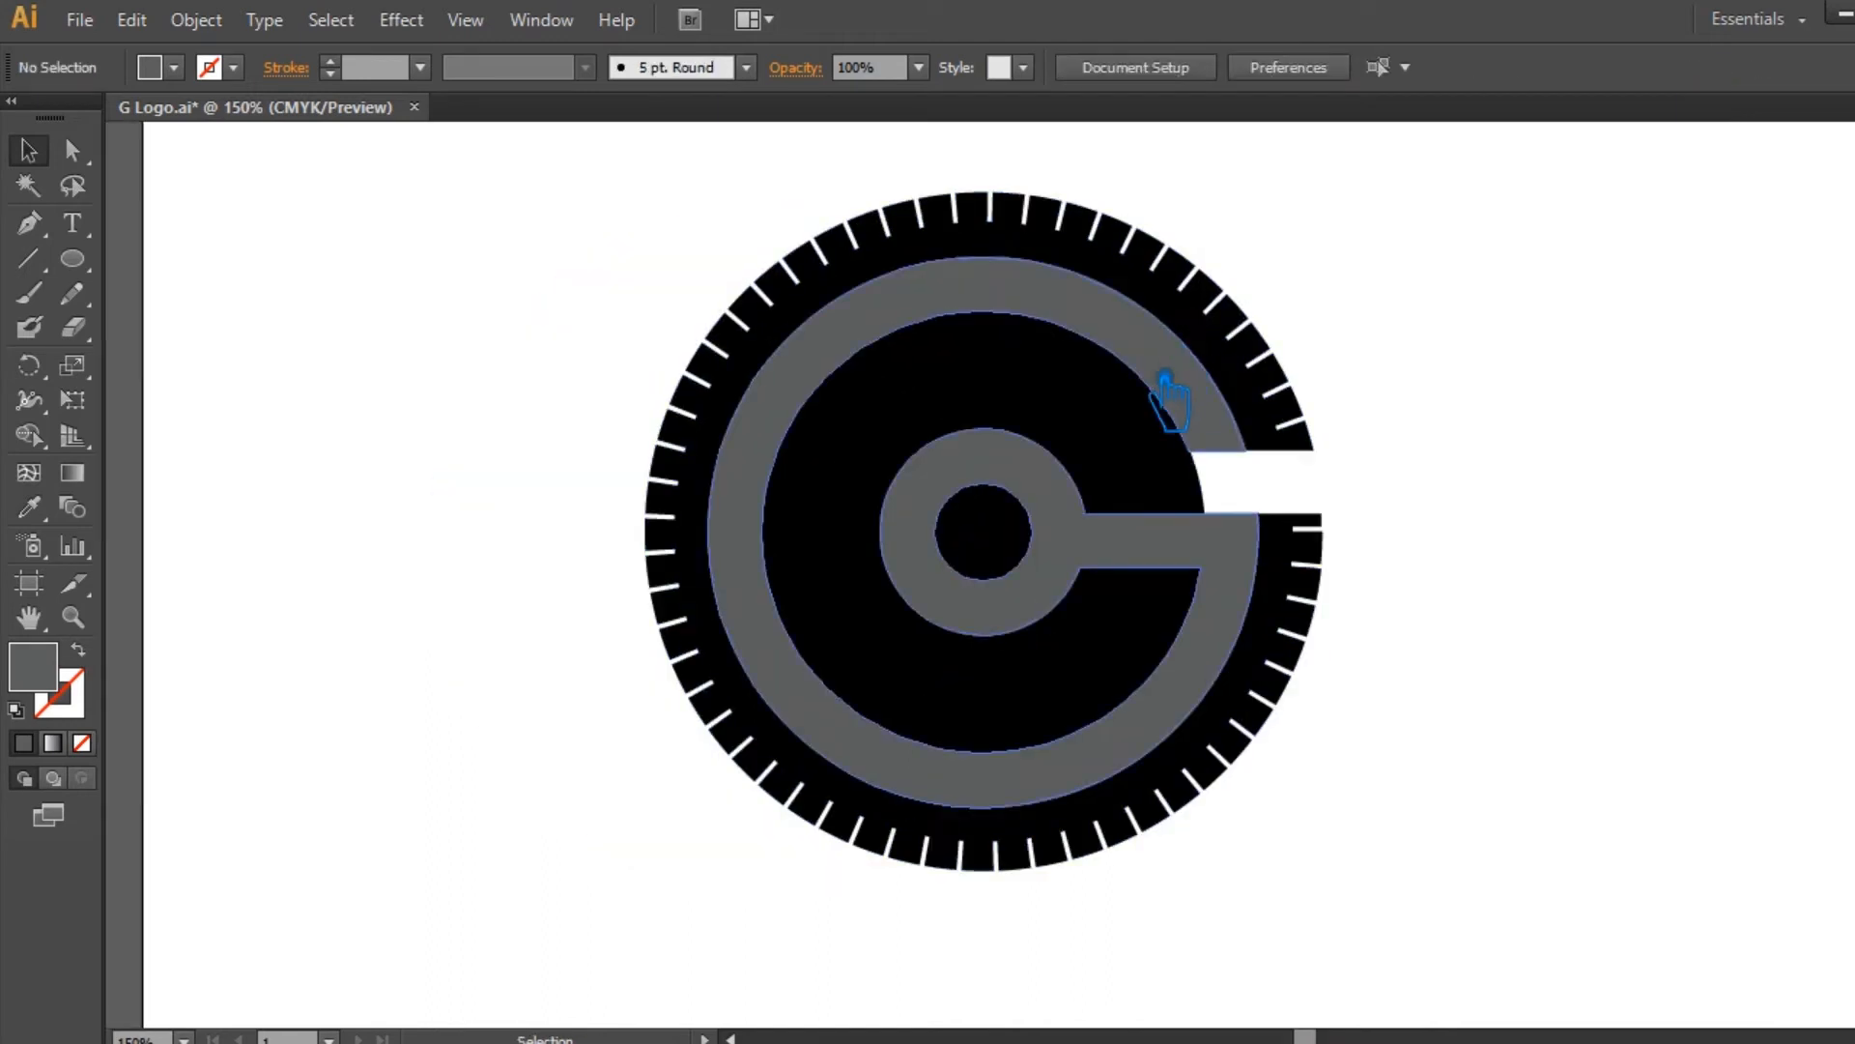
Divide the black tyre with the grey G shape.
{"action": "left_click", "coordinate": [1163, 379]}
{"action": "left_click", "coordinate": [1147, 448], "text": "shift"}
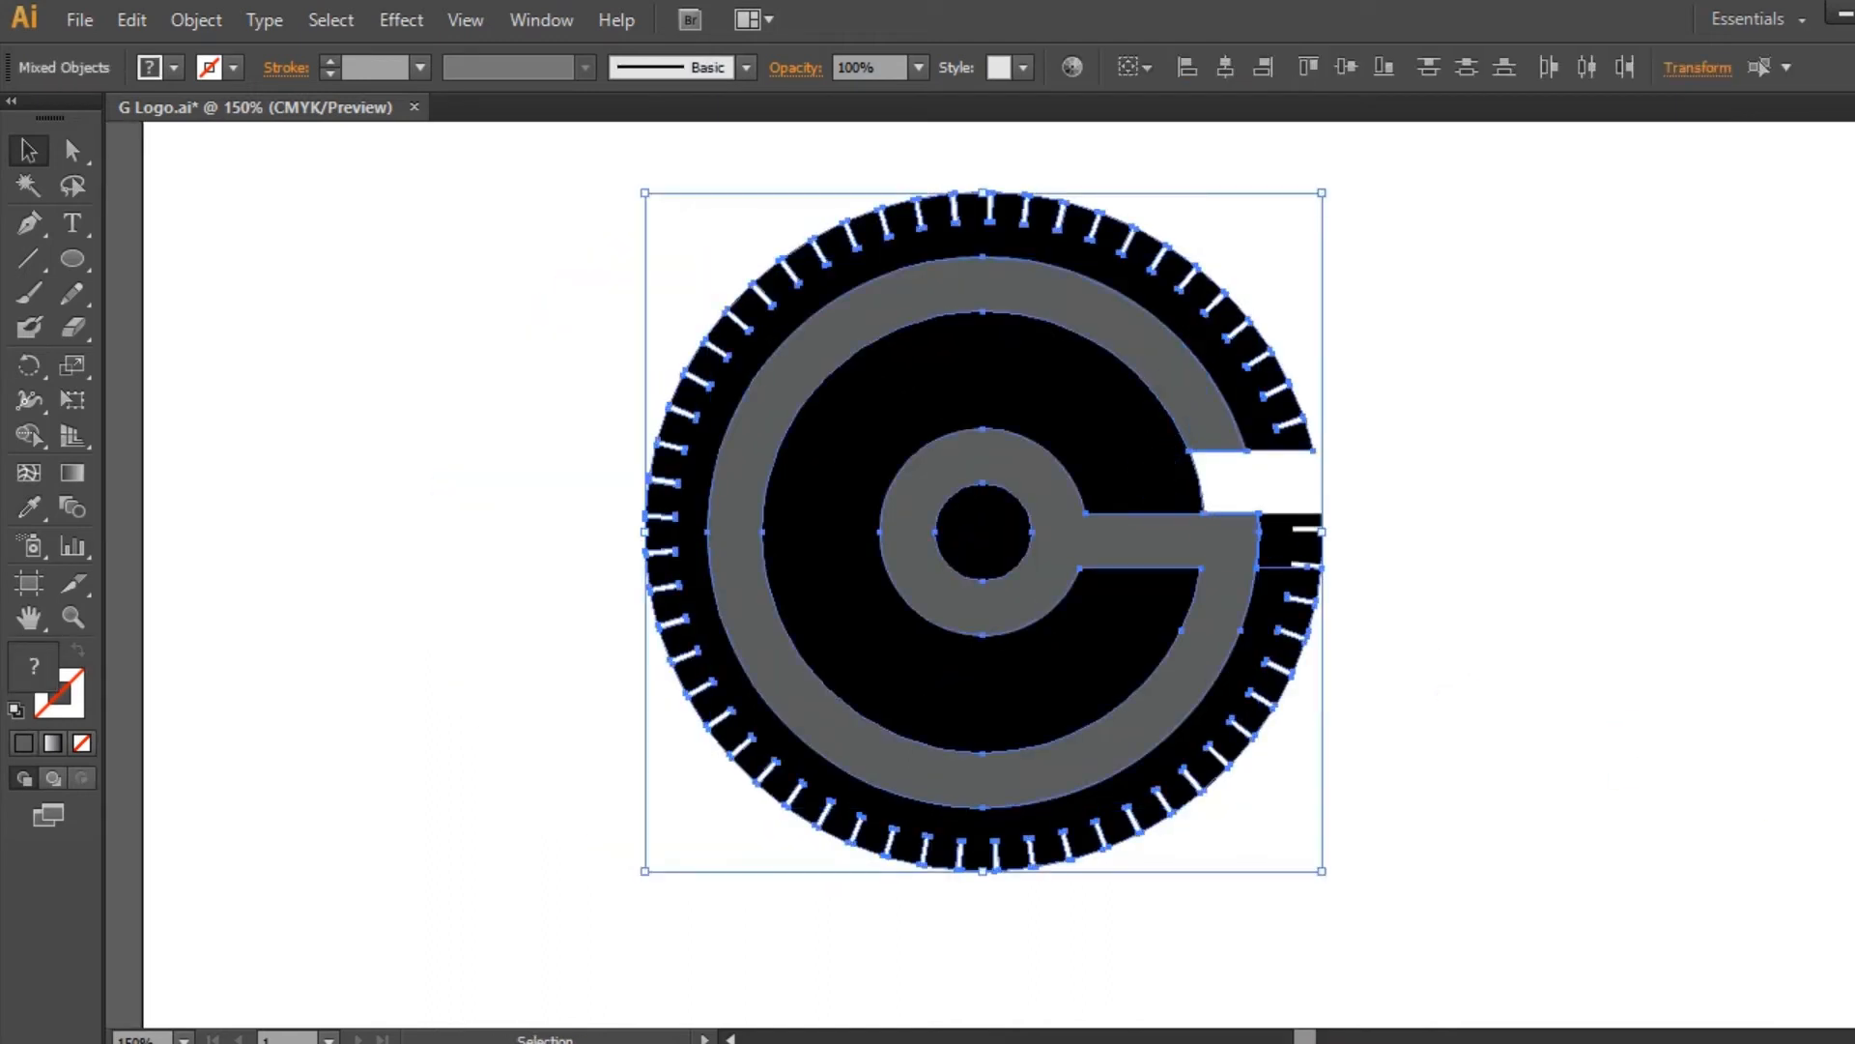
{"action": "key", "text": "shift+ctrl+F9"}
{"action": "left_click", "coordinate": [1630, 839]}
{"action": "key", "text": "shift+ctrl+F9"}
{"action": "left_click", "coordinate": [1418, 582]}
Ungroup the divided tyre and G shape pieces.
{"action": "right_click", "coordinate": [1106, 432]}
{"action": "left_click", "coordinate": [1206, 599]}
{"action": "left_click", "coordinate": [1722, 468]}
{"action": "left_click", "coordinate": [1144, 466]}
{"action": "right_click", "coordinate": [1144, 466]}
{"action": "left_click", "coordinate": [1596, 456]}
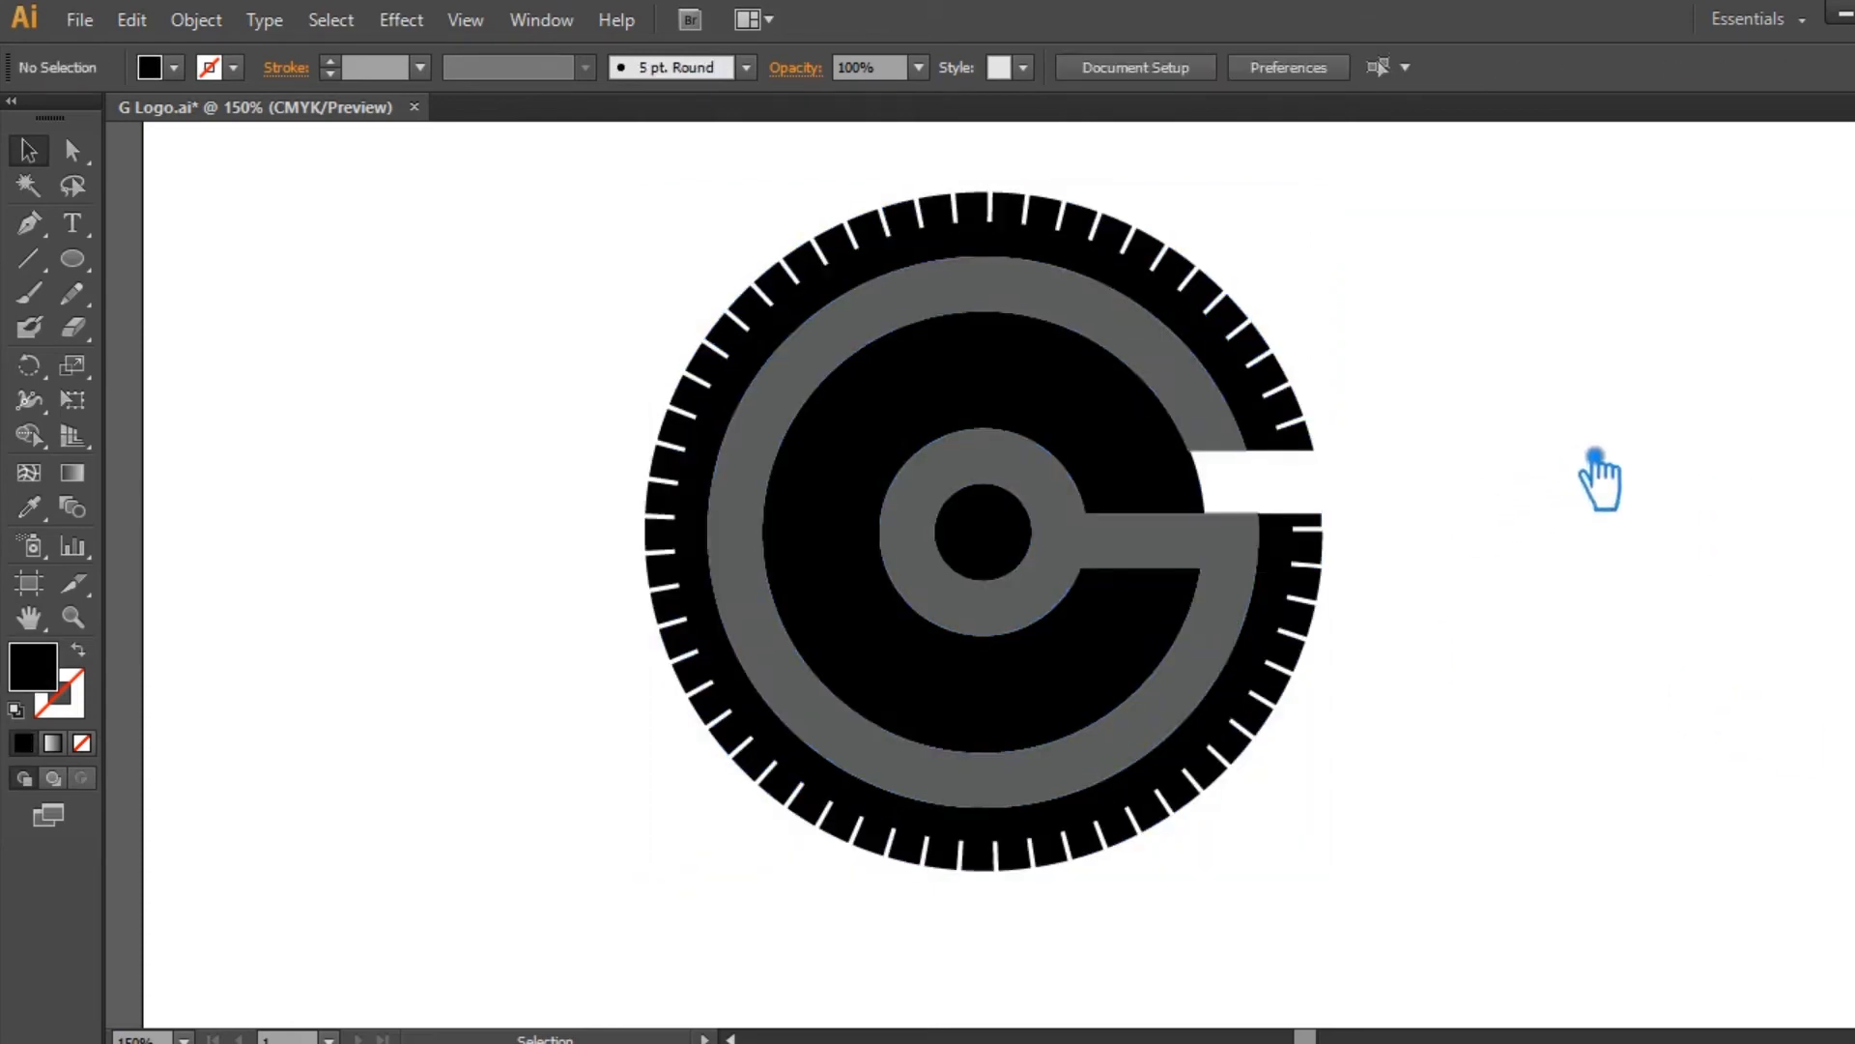
Delete the black piece between the grey rim and hub ring, and the black disc in the hub's centre.
{"action": "key", "text": "ctrl+plus"}
{"action": "key", "text": "ctrl+plus"}
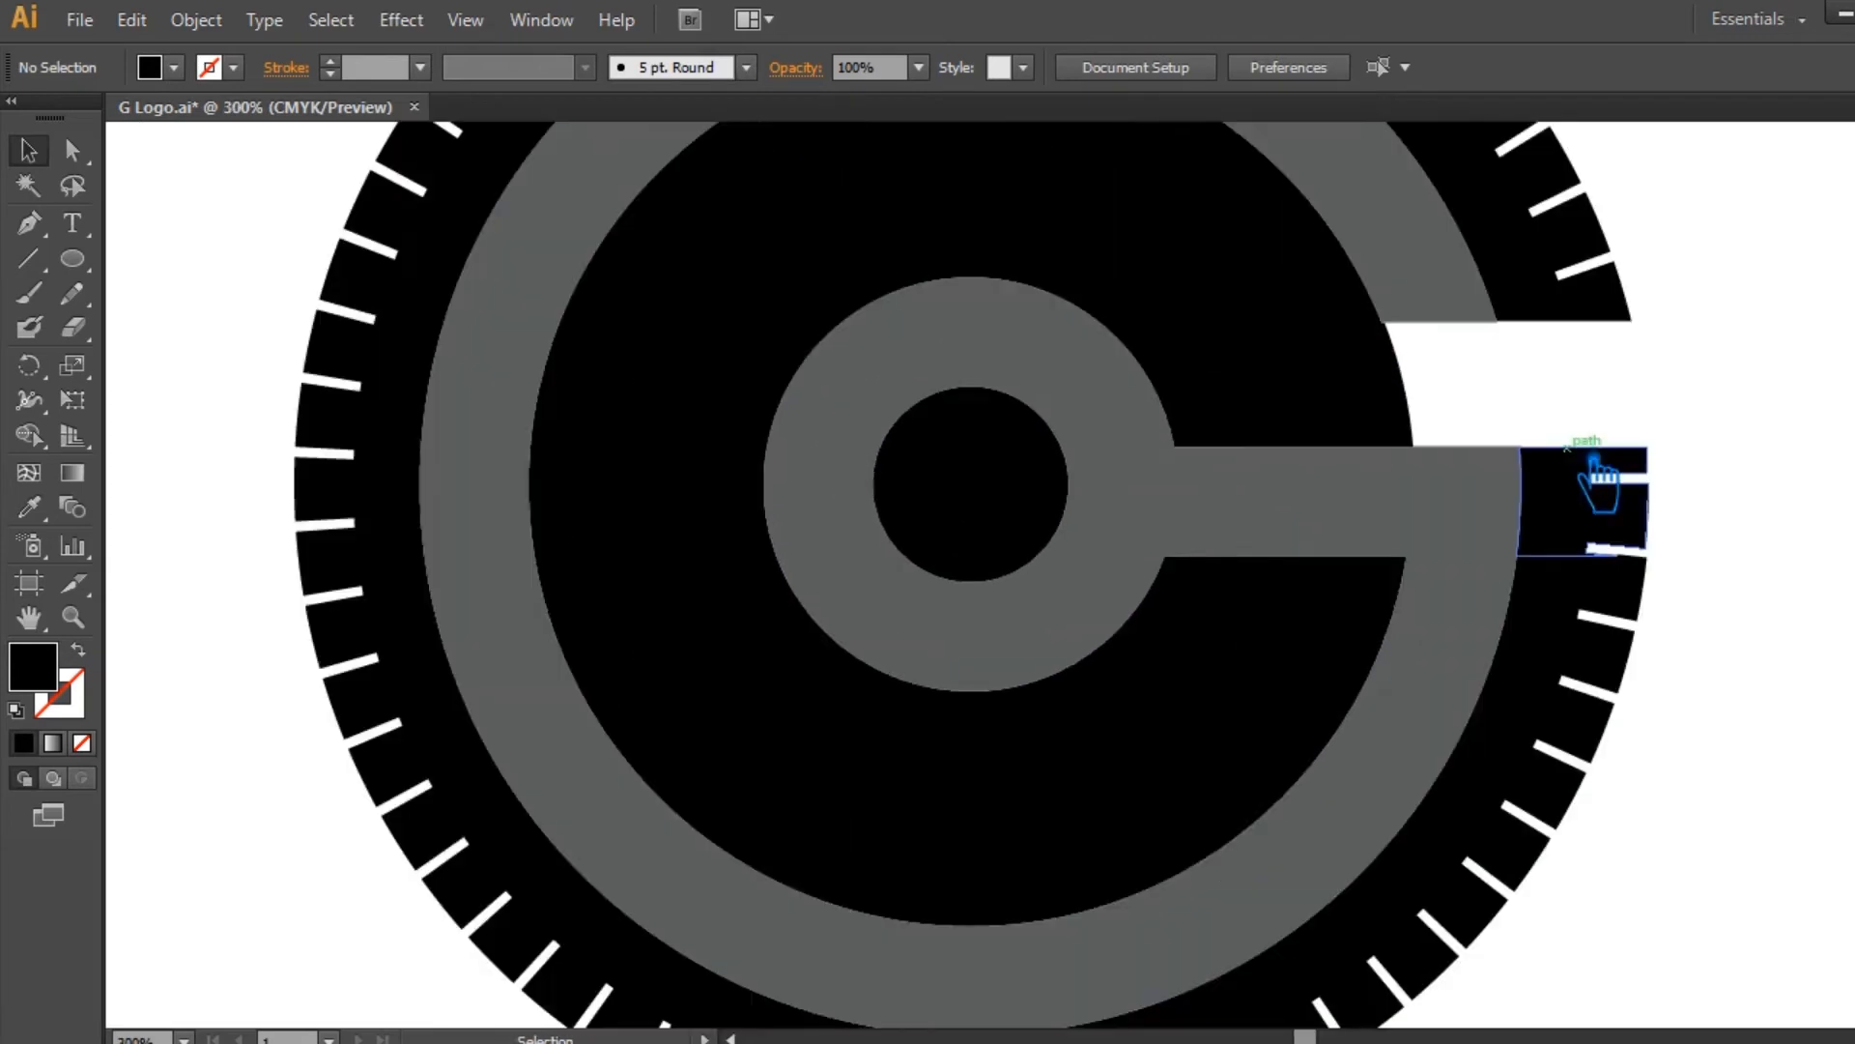
{"action": "left_click_drag", "start_coordinate": [1720, 414], "coordinate": [1614, 558]}
{"action": "left_click", "coordinate": [1314, 432]}
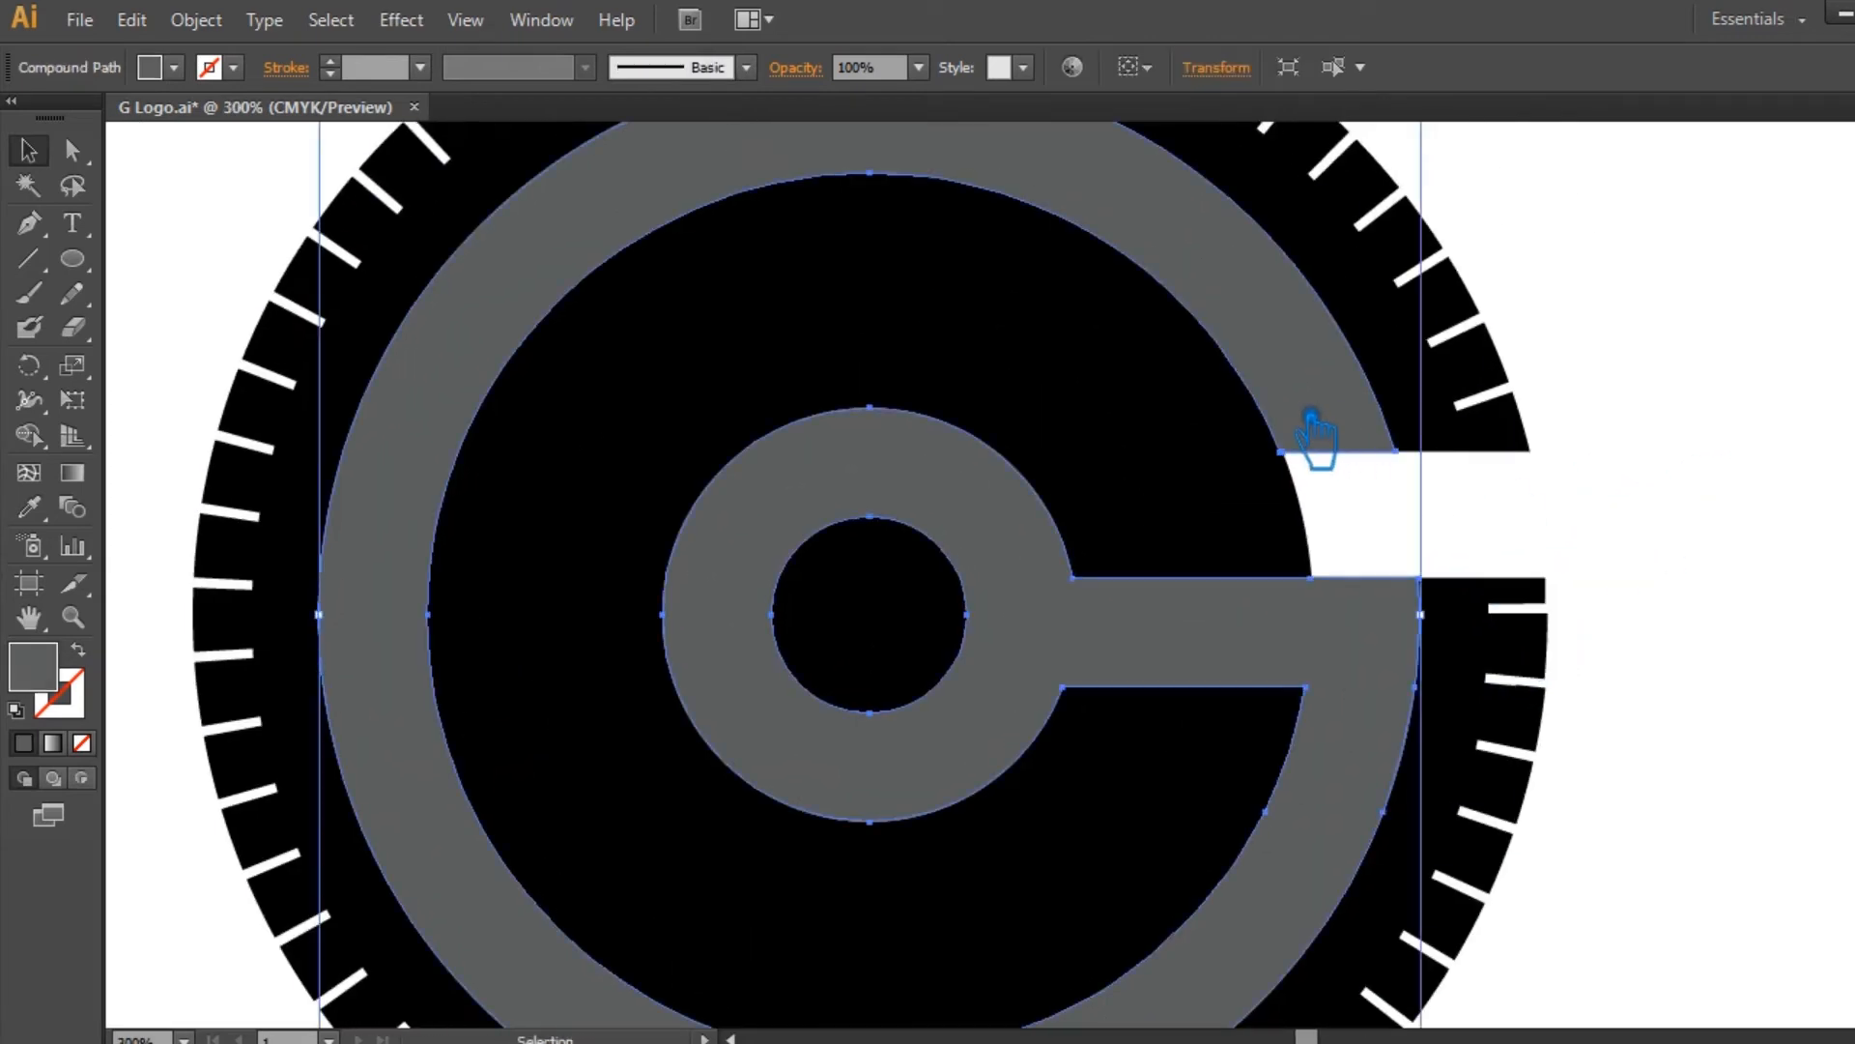
{"action": "key", "text": "ctrl+minus"}
{"action": "key", "text": "ctrl+minus"}
{"action": "left_click", "coordinate": [1334, 539]}
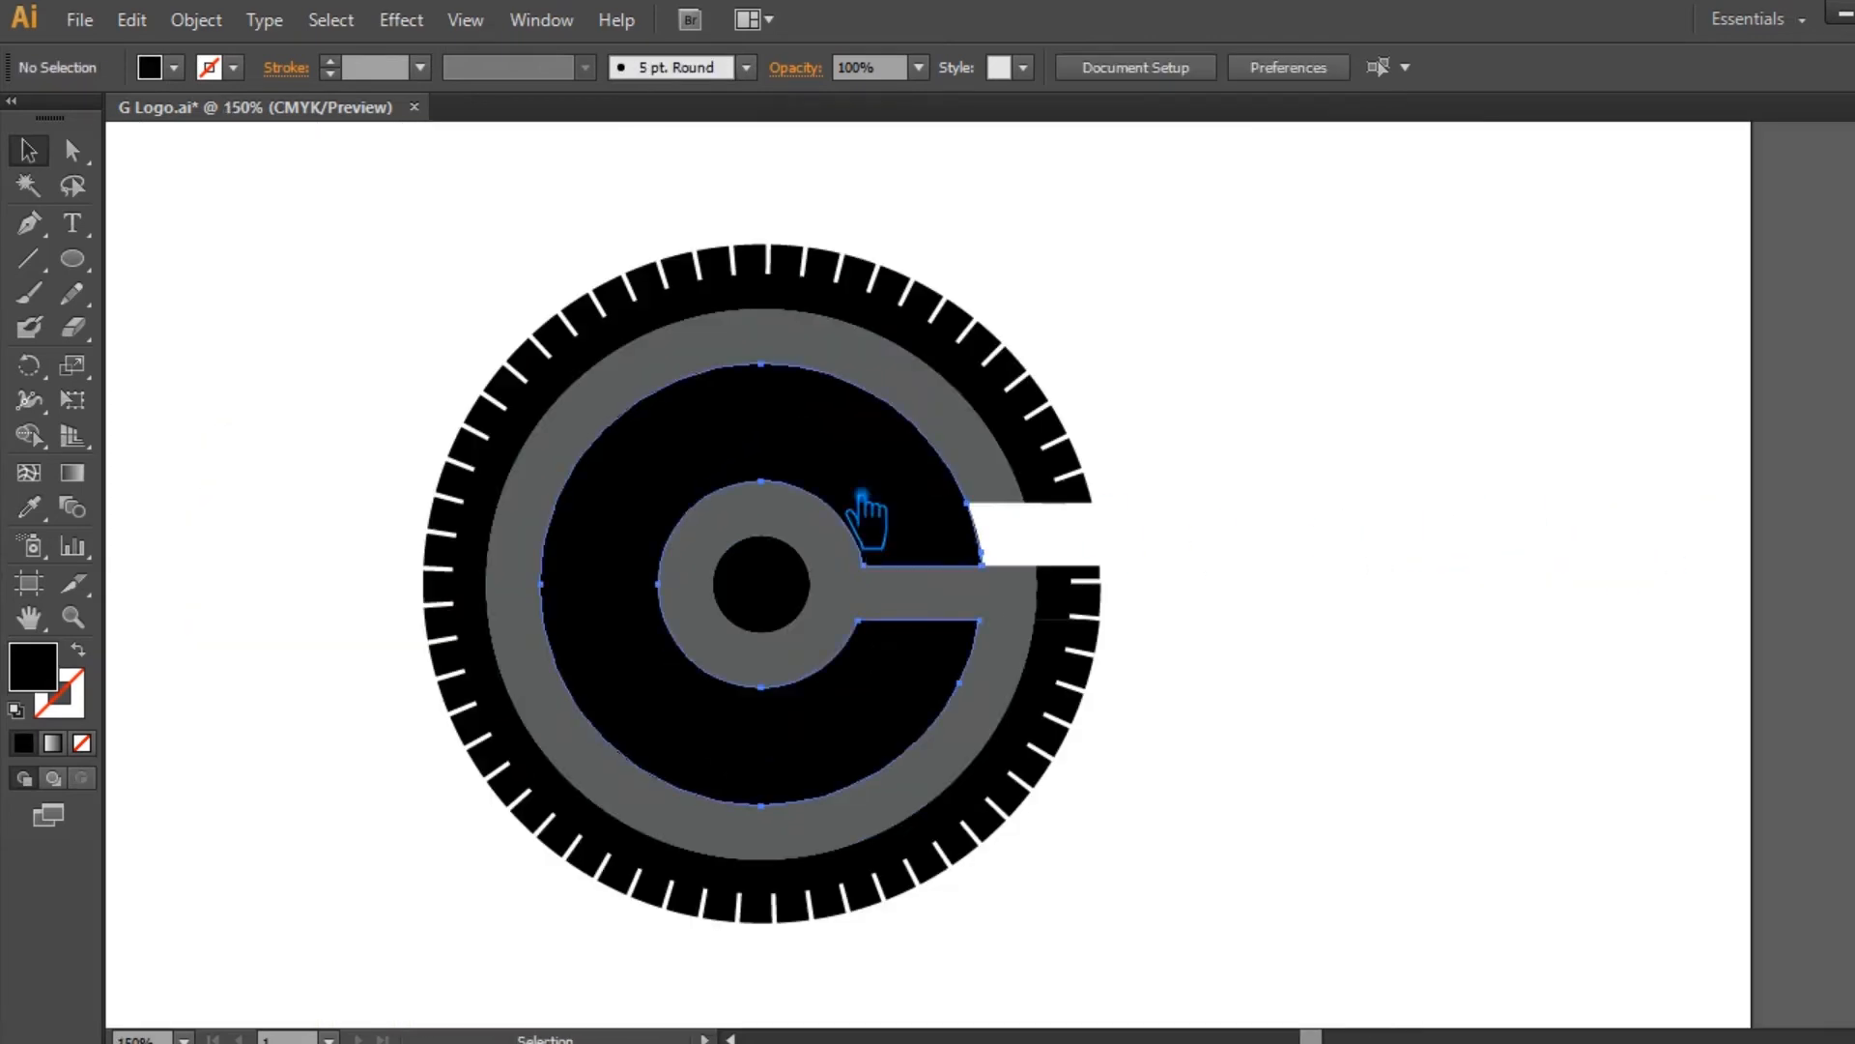
{"action": "left_click", "coordinate": [861, 495]}
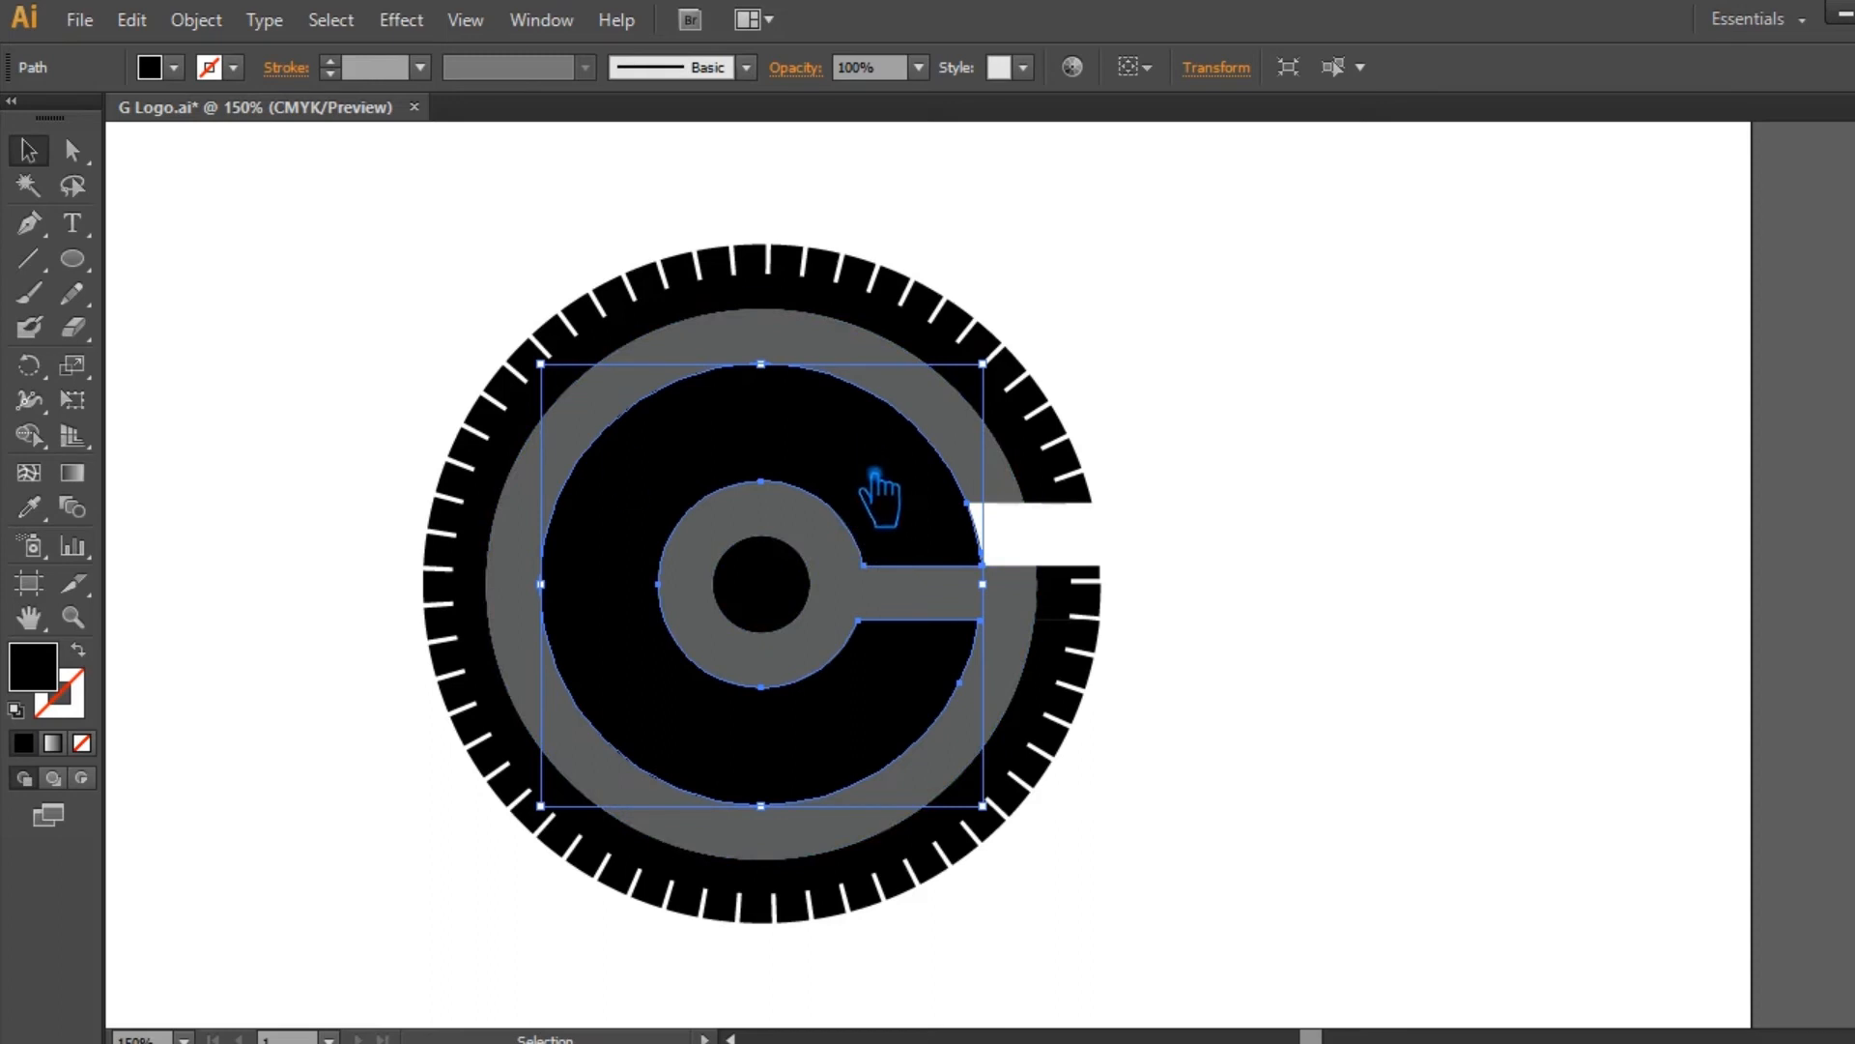
{"action": "key", "text": "Delete"}
{"action": "left_click", "coordinate": [763, 580]}
{"action": "key", "text": "Delete"}
Hide the grey G shape so only the black tyre pieces are left on the artboard.
{"action": "left_click", "coordinate": [1010, 398]}
{"action": "left_click", "coordinate": [1473, 420]}
{"action": "left_click", "coordinate": [1083, 601]}
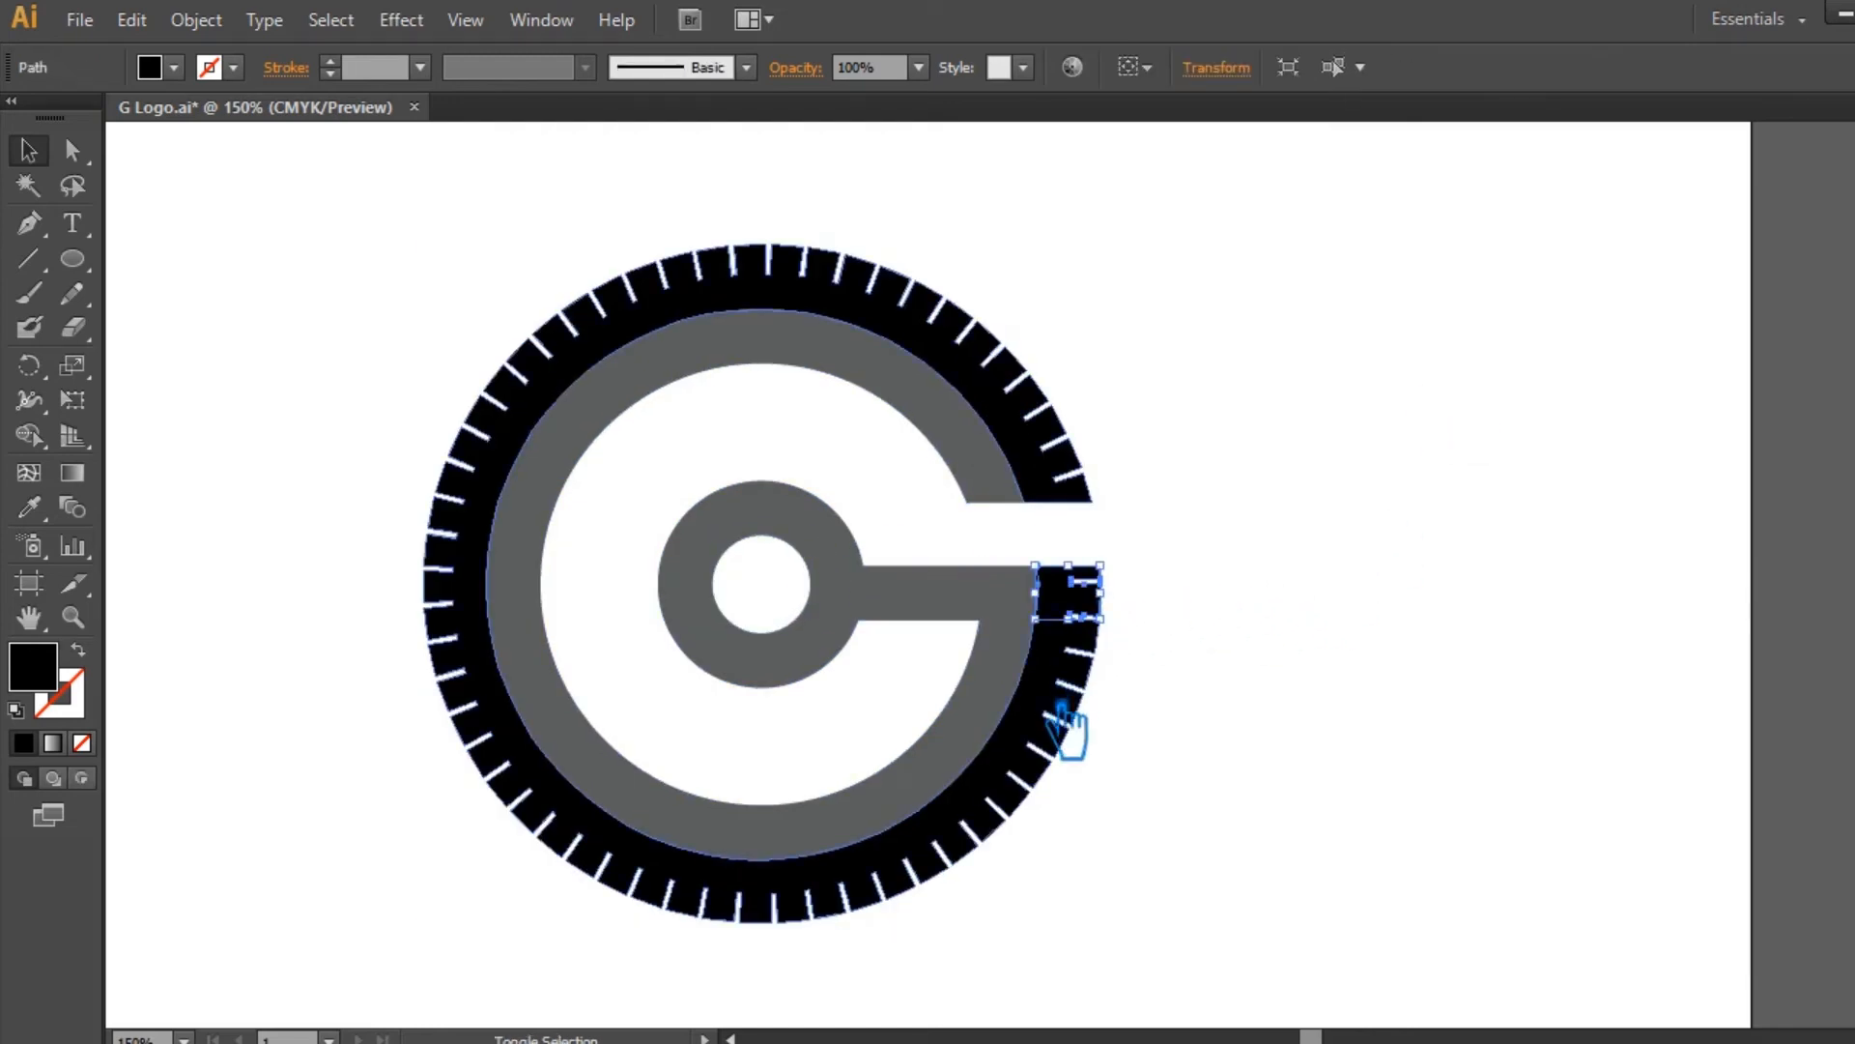
{"action": "left_click", "coordinate": [1021, 643]}
{"action": "key", "text": "Delete"}
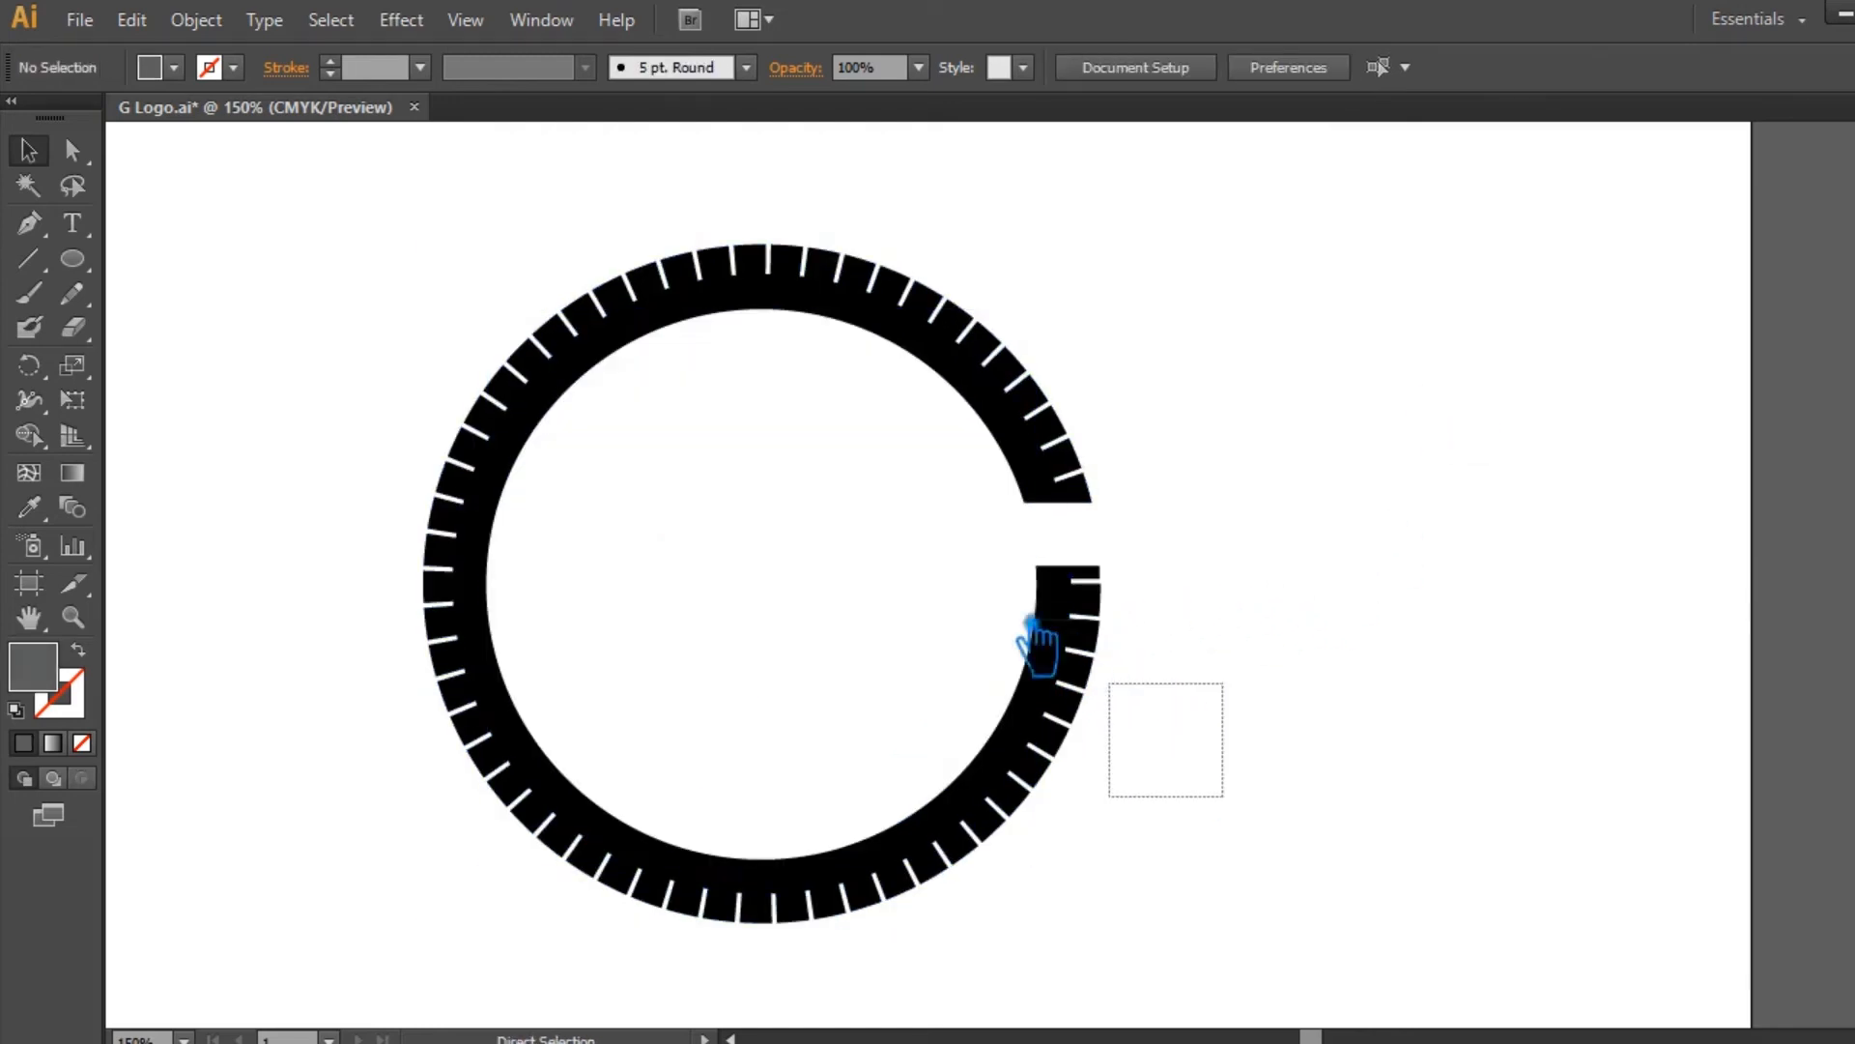
Unite the black tyre pieces into one shape and show the hidden grey G shape again.
{"action": "left_click_drag", "start_coordinate": [1223, 798], "coordinate": [918, 535]}
{"action": "key", "text": "shift+ctrl+F9"}
{"action": "left_click", "coordinate": [1629, 776]}
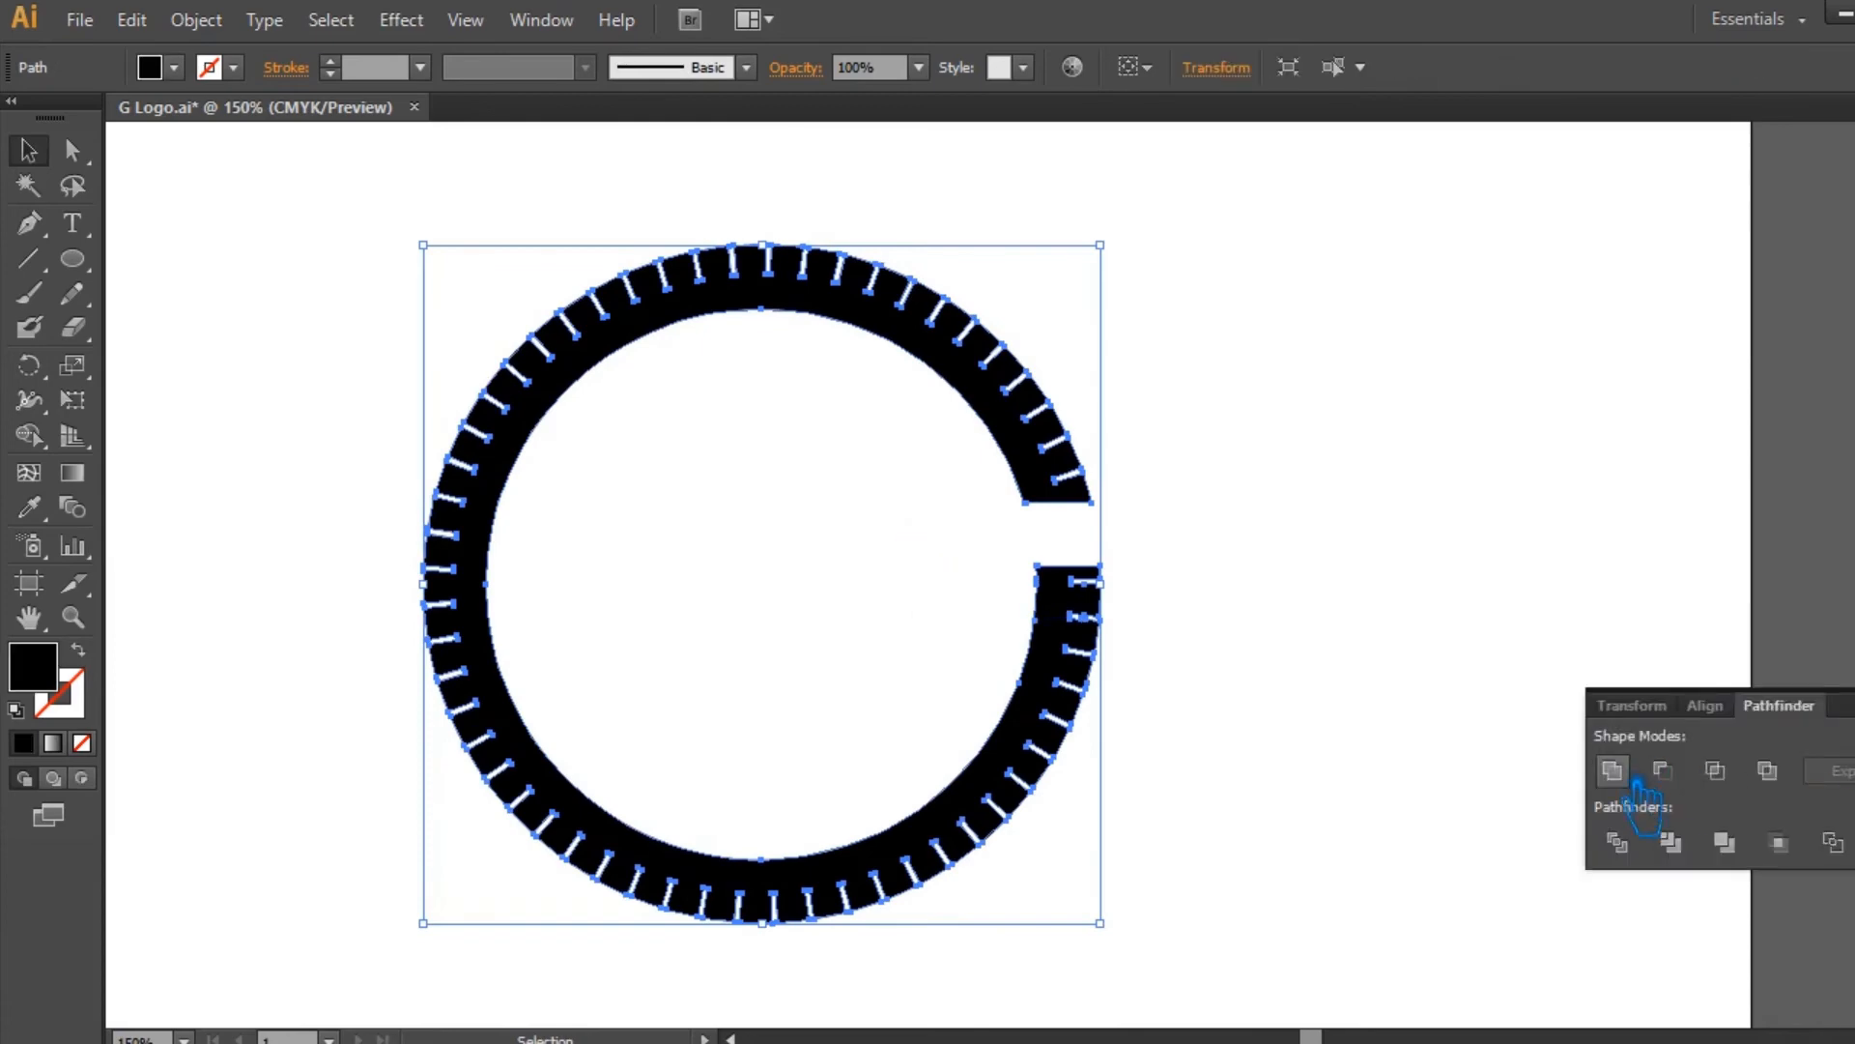
{"action": "key", "text": "shift+ctrl+F9"}
{"action": "left_click", "coordinate": [1527, 698]}
{"action": "key", "text": "ctrl+alt+3"}
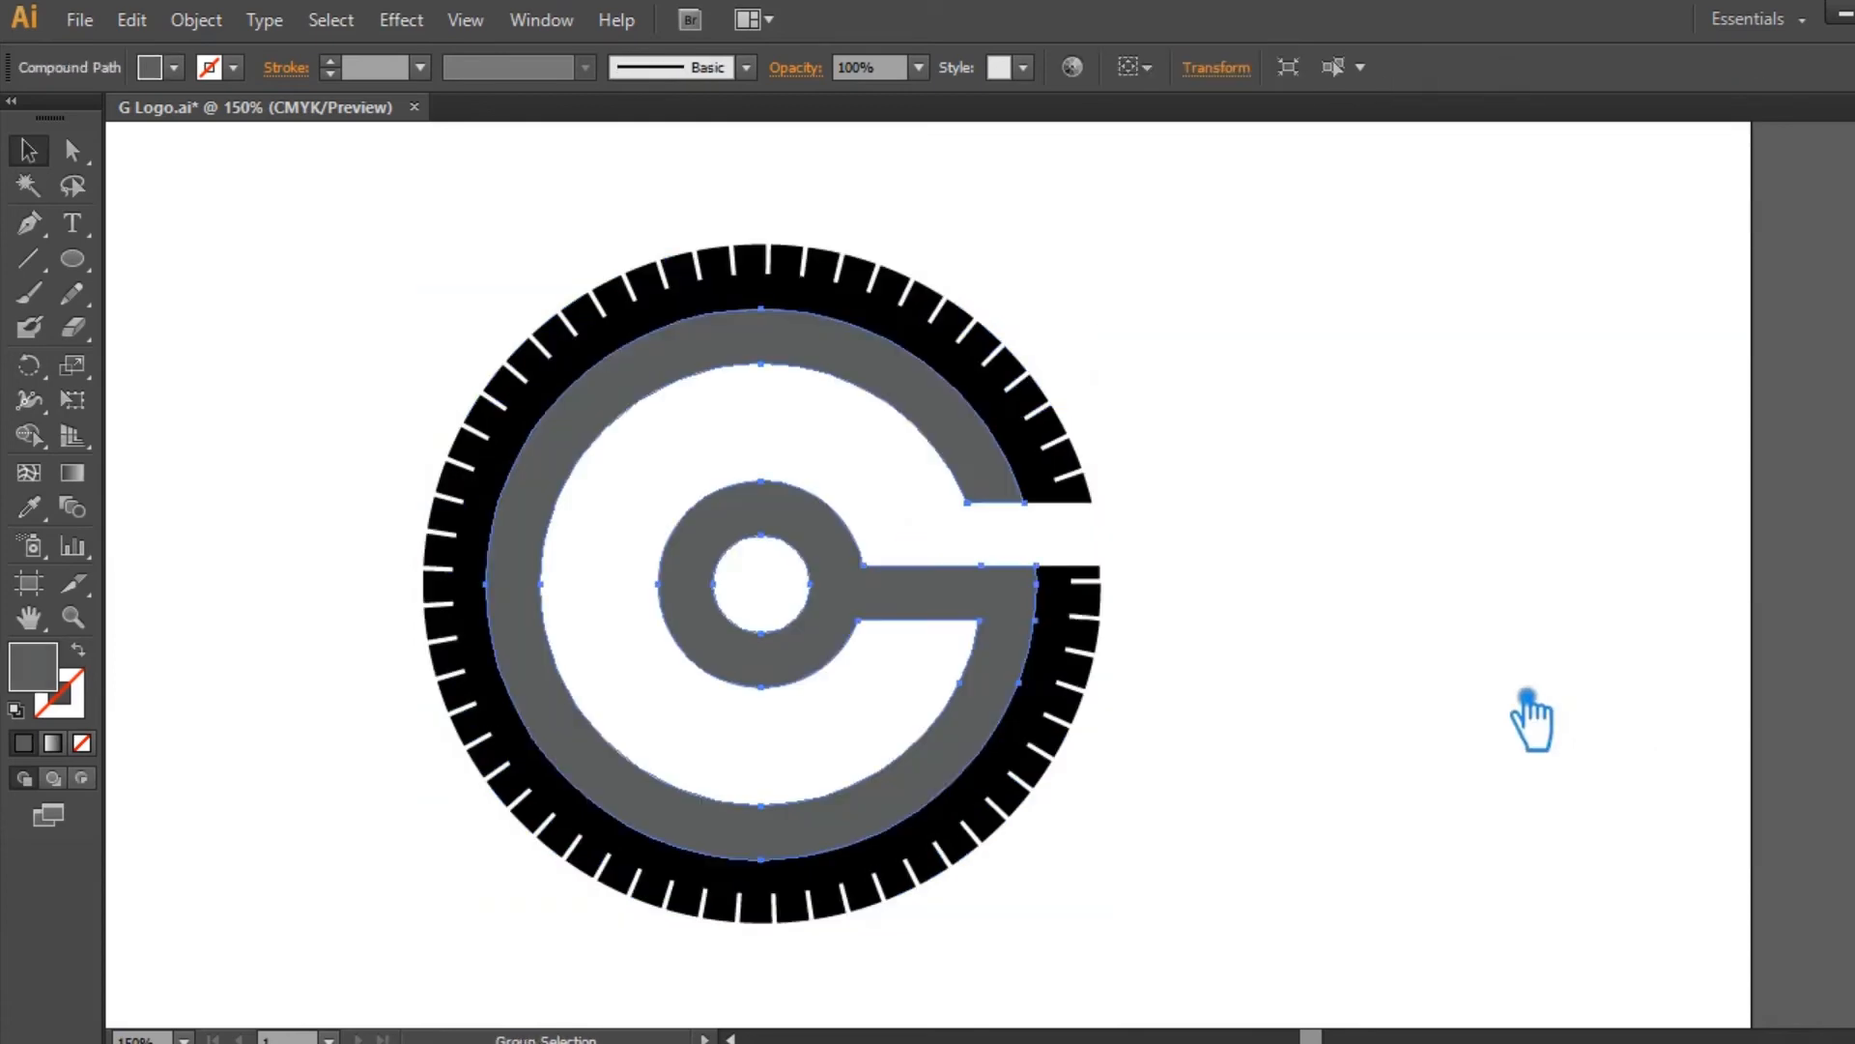
Offset the grey G shape's path by 0.1 in with miter joins and a miter limit of 4.
{"action": "left_click", "coordinate": [197, 20]}
{"action": "mouse_move", "coordinate": [338, 628]}
{"action": "left_click", "coordinate": [715, 717]}
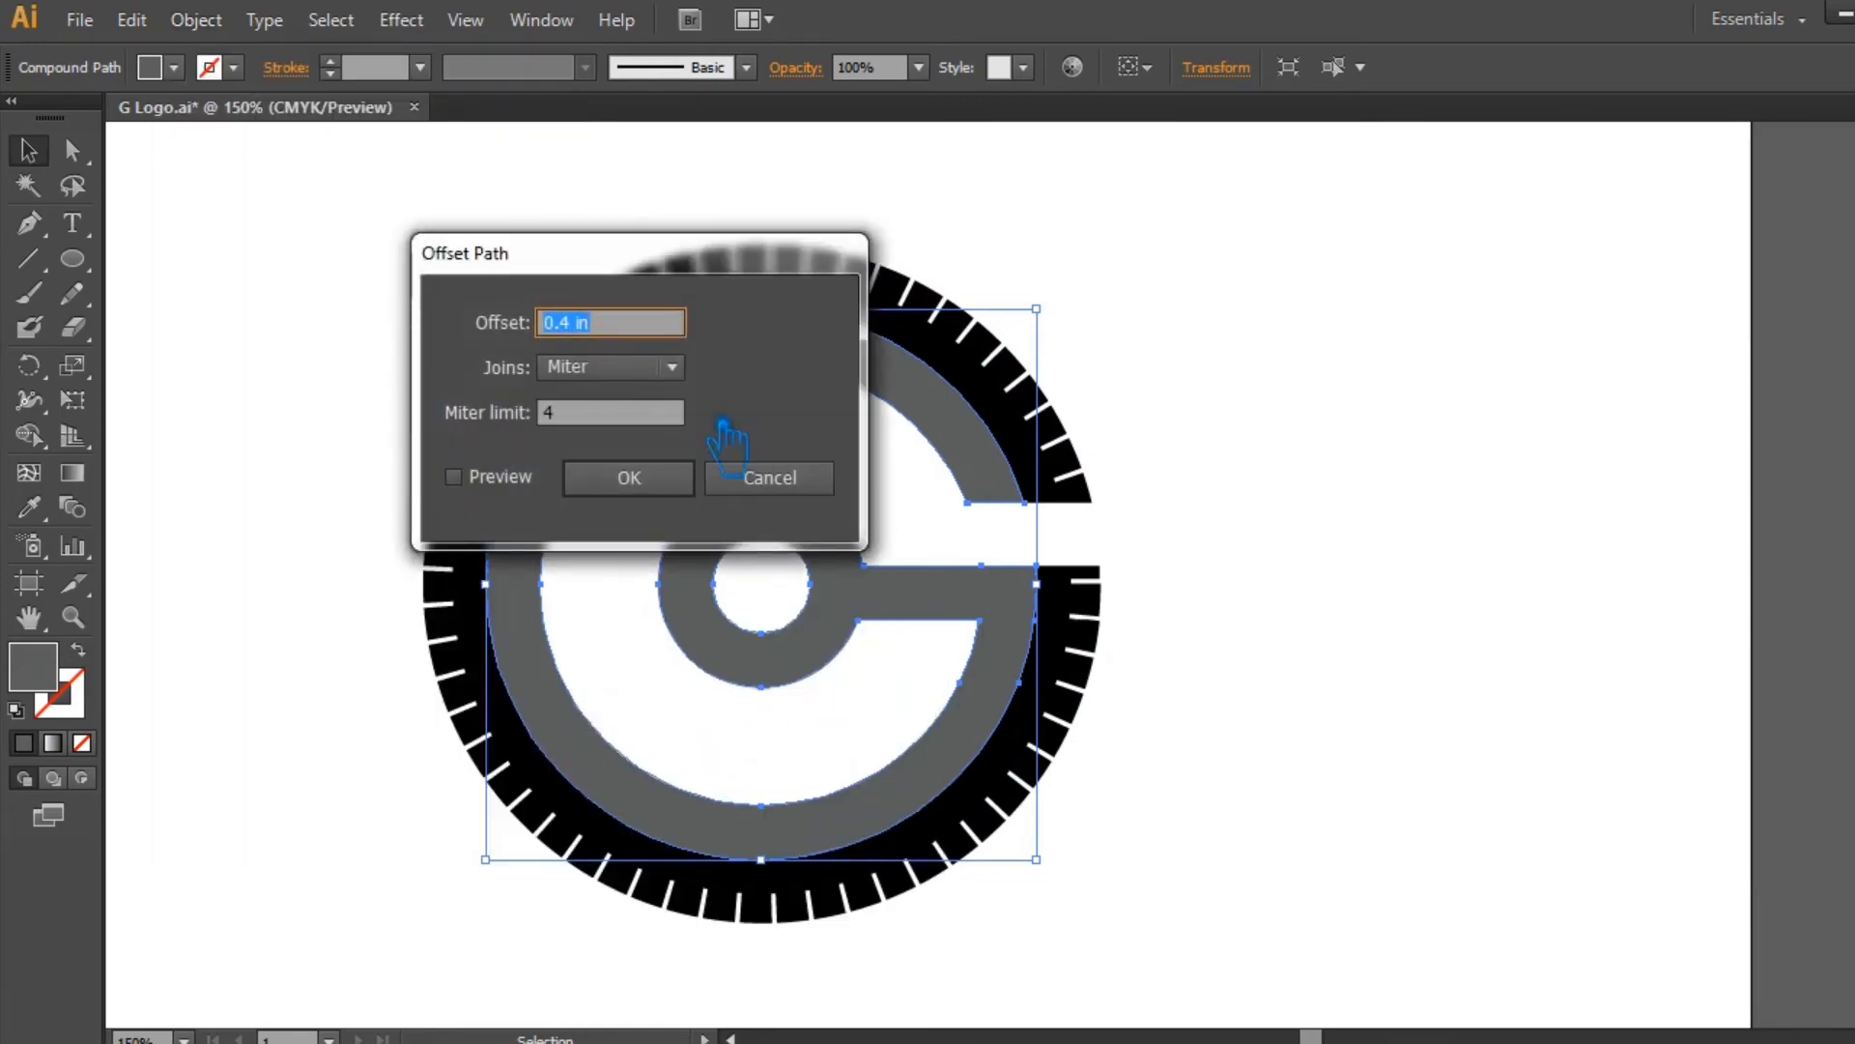
{"action": "left_click_drag", "start_coordinate": [663, 265], "coordinate": [1520, 283]}
{"action": "type", "text": "1"}
{"action": "left_click", "coordinate": [1338, 512]}
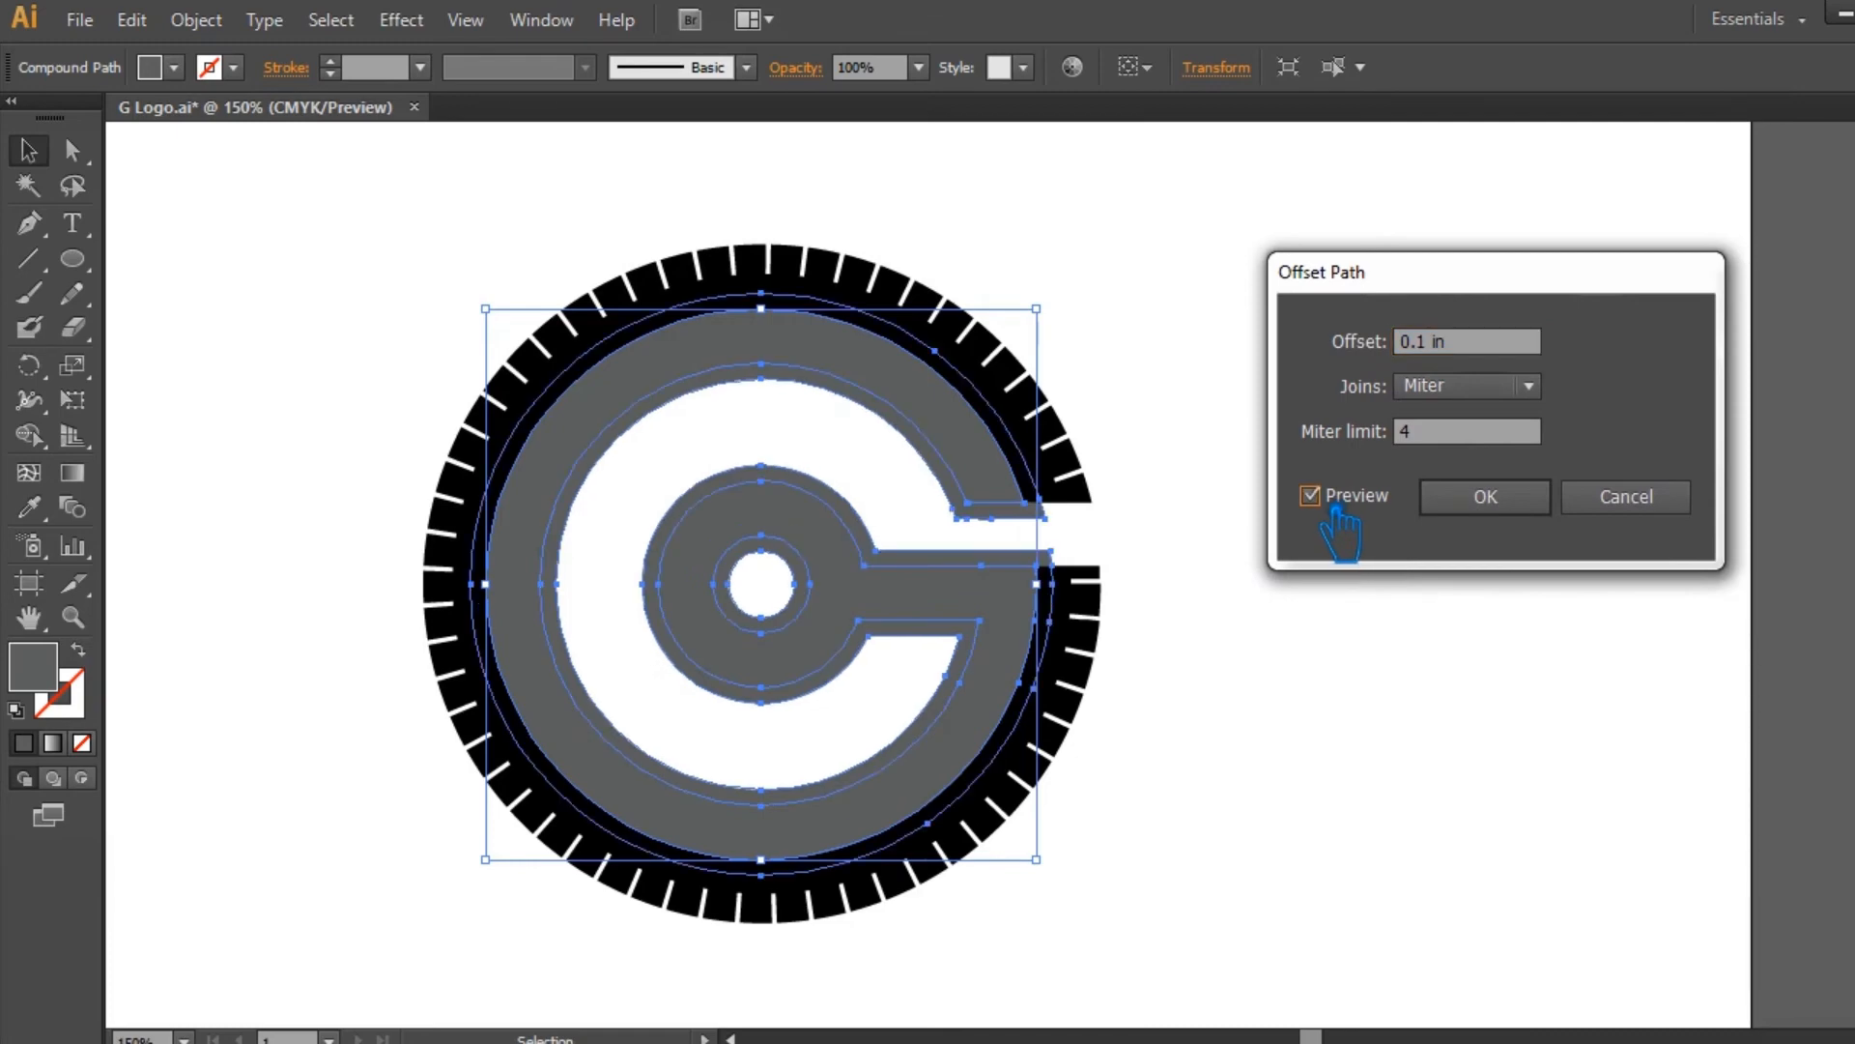
{"action": "left_click", "coordinate": [1522, 500]}
Divide the tyre, the G shape and its offset copy where they overlap, and ungroup the resulting pieces.
{"action": "left_click_drag", "start_coordinate": [1235, 887], "coordinate": [462, 218]}
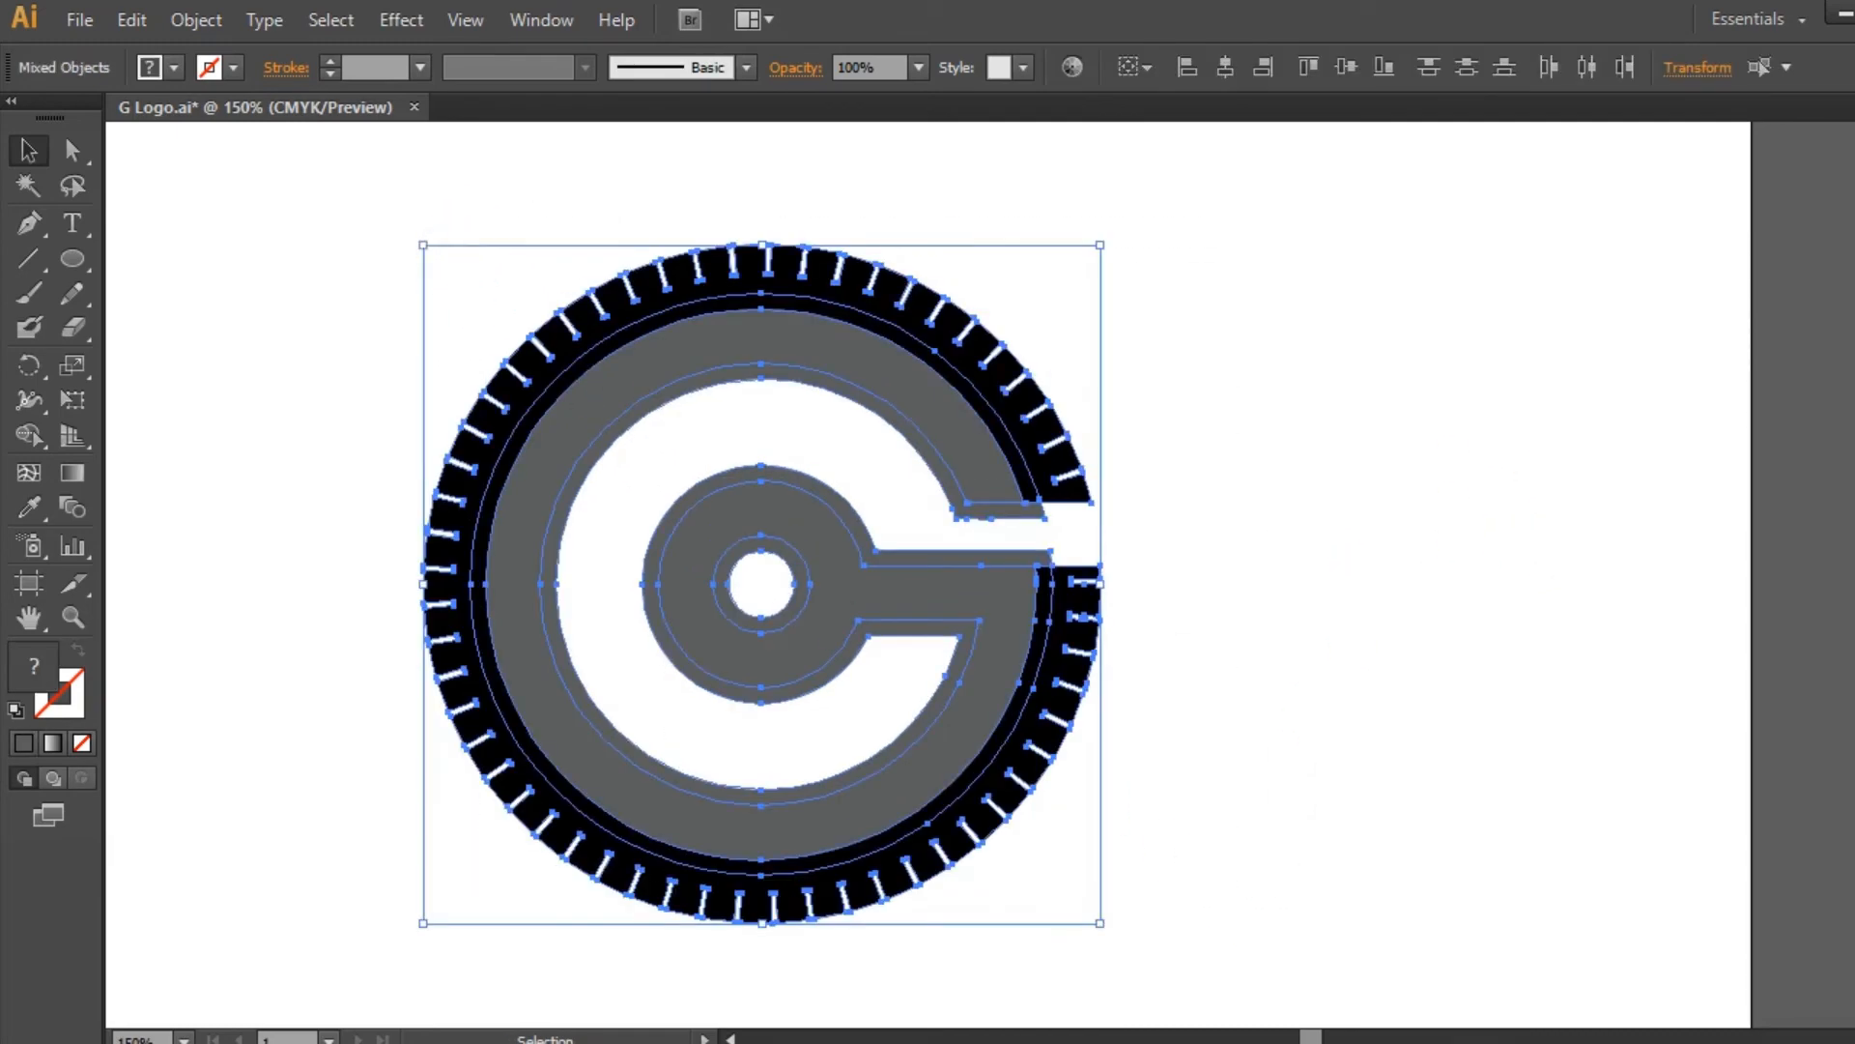
{"action": "key", "text": "shift+ctrl+F9"}
{"action": "left_click", "coordinate": [1729, 829]}
{"action": "left_click", "coordinate": [828, 443]}
{"action": "left_click", "coordinate": [882, 397]}
{"action": "right_click", "coordinate": [858, 367]}
{"action": "left_click", "coordinate": [919, 531]}
{"action": "left_click", "coordinate": [1351, 464]}
Delete the black strip between tyre and G shape and the surplus grey offset pieces around the G and hub hole.
{"action": "left_click", "coordinate": [944, 354]}
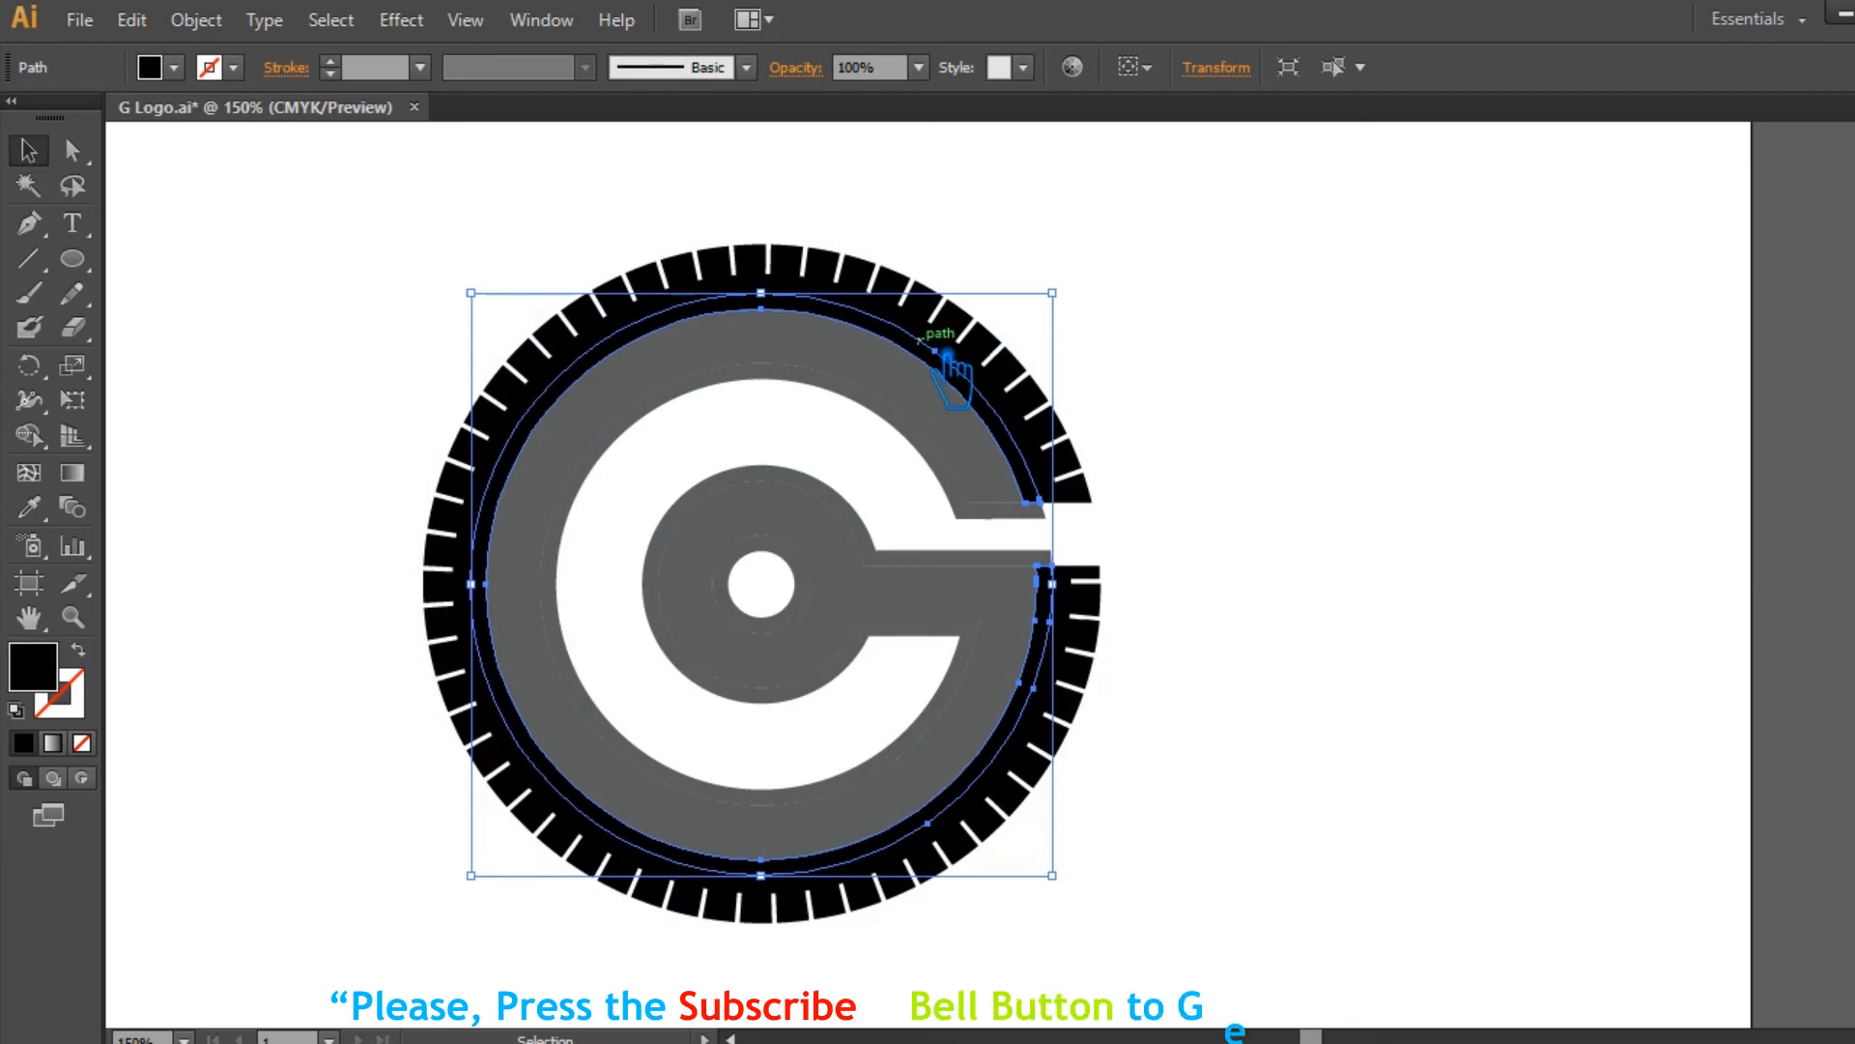
{"action": "key", "text": "Delete"}
{"action": "left_click", "coordinate": [1060, 523]}
{"action": "left_click", "coordinate": [1061, 523]}
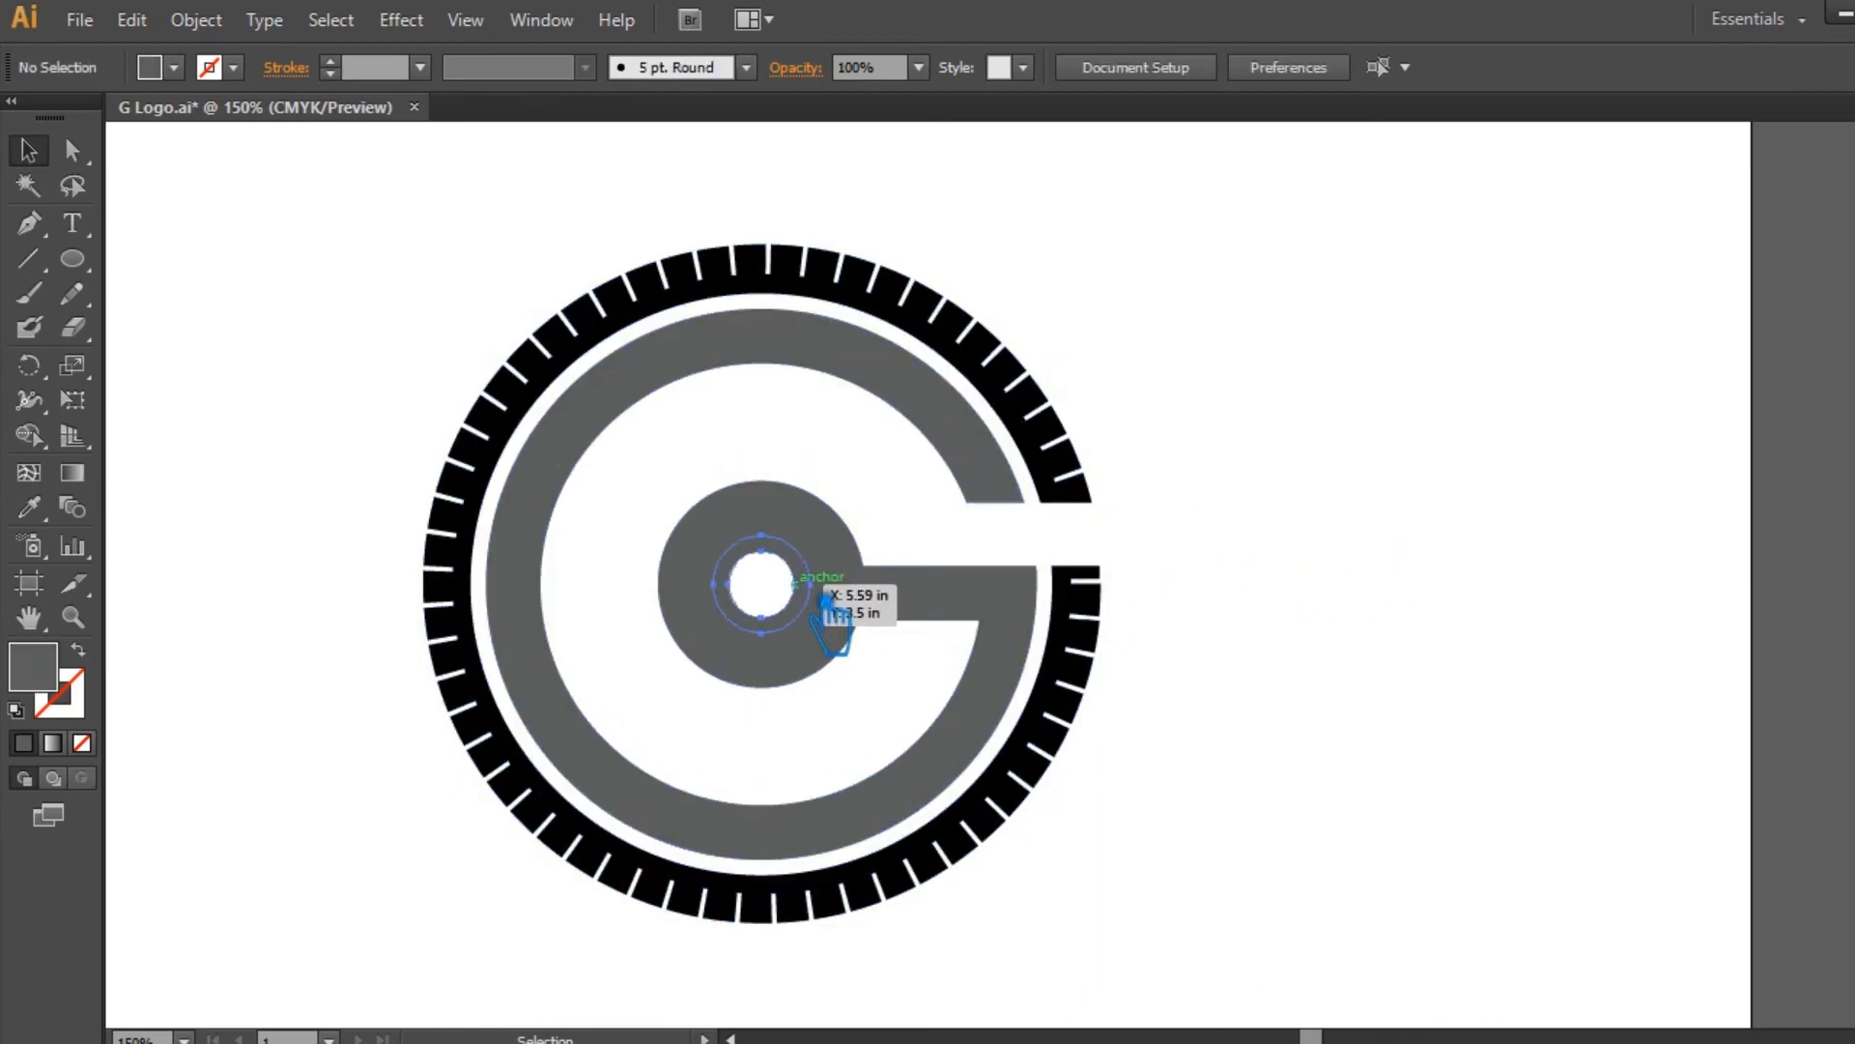
{"action": "left_click_drag", "start_coordinate": [1285, 913], "coordinate": [352, 207]}
{"action": "left_click", "coordinate": [1210, 591]}
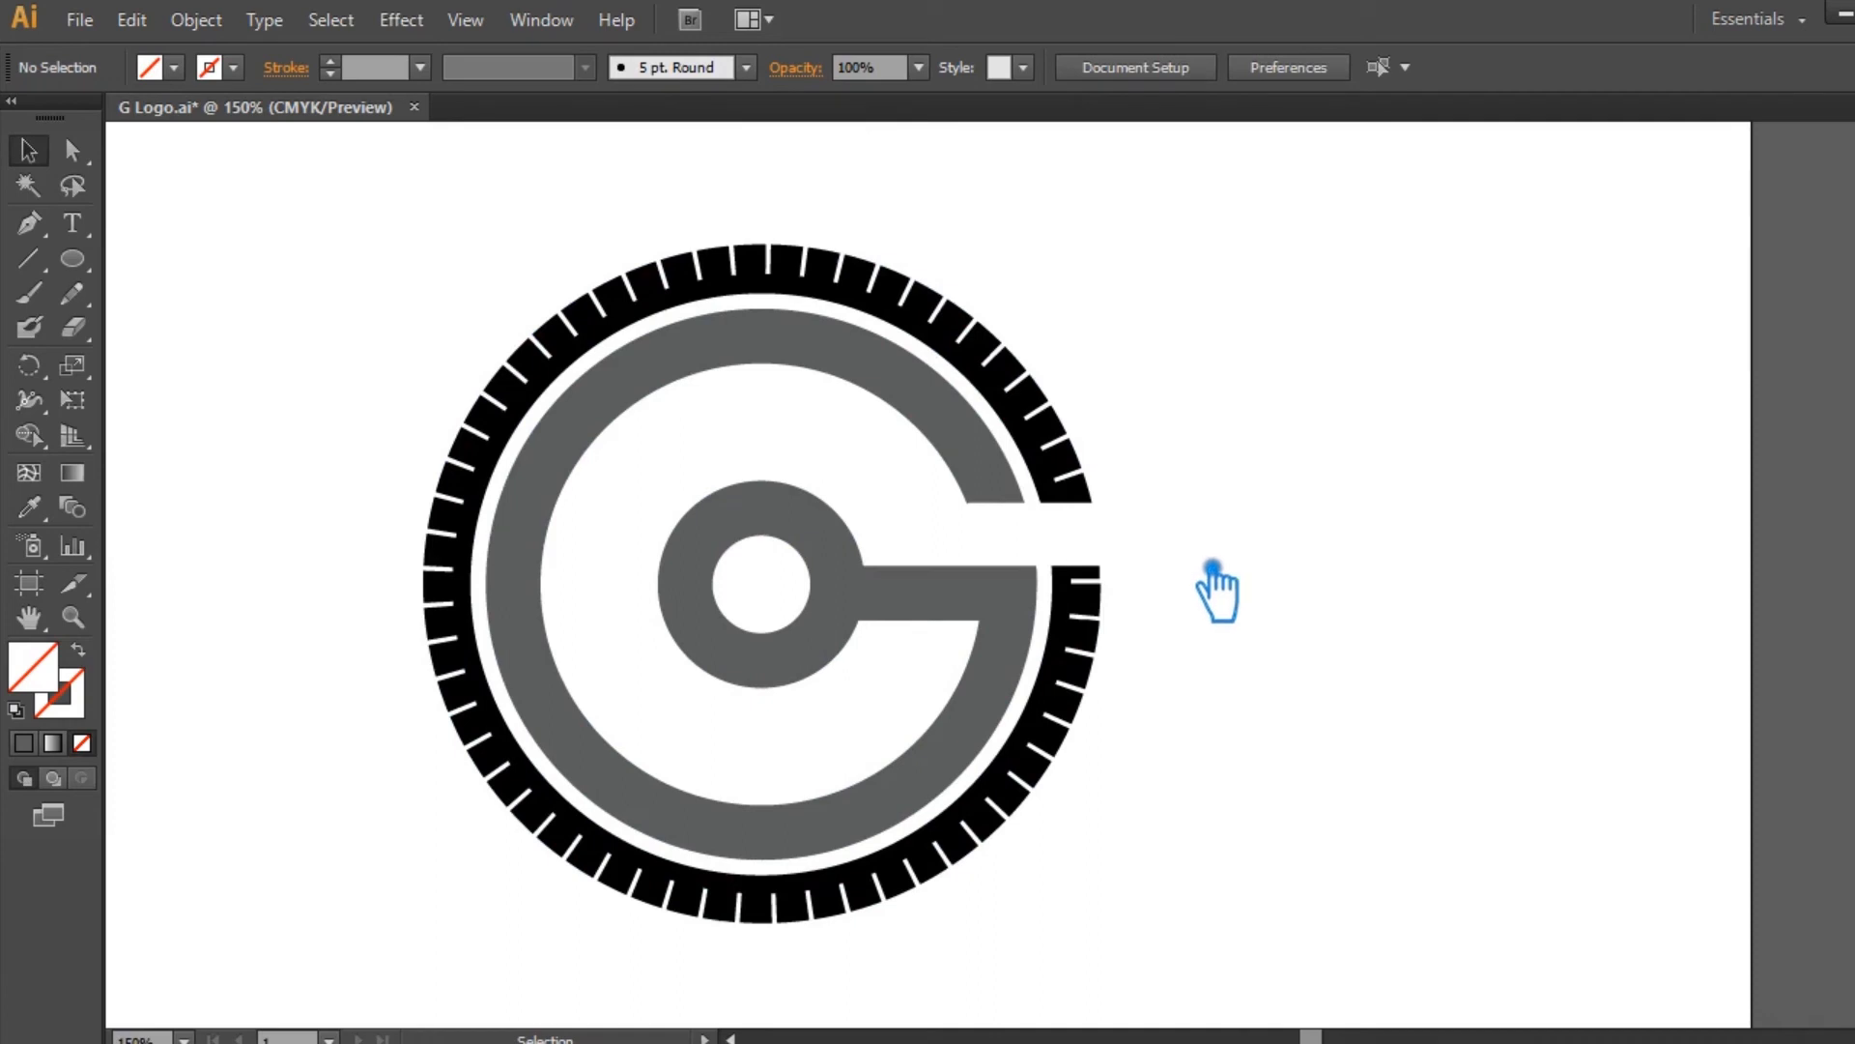
{"action": "left_click", "coordinate": [1104, 672]}
{"action": "left_click", "coordinate": [1462, 601]}
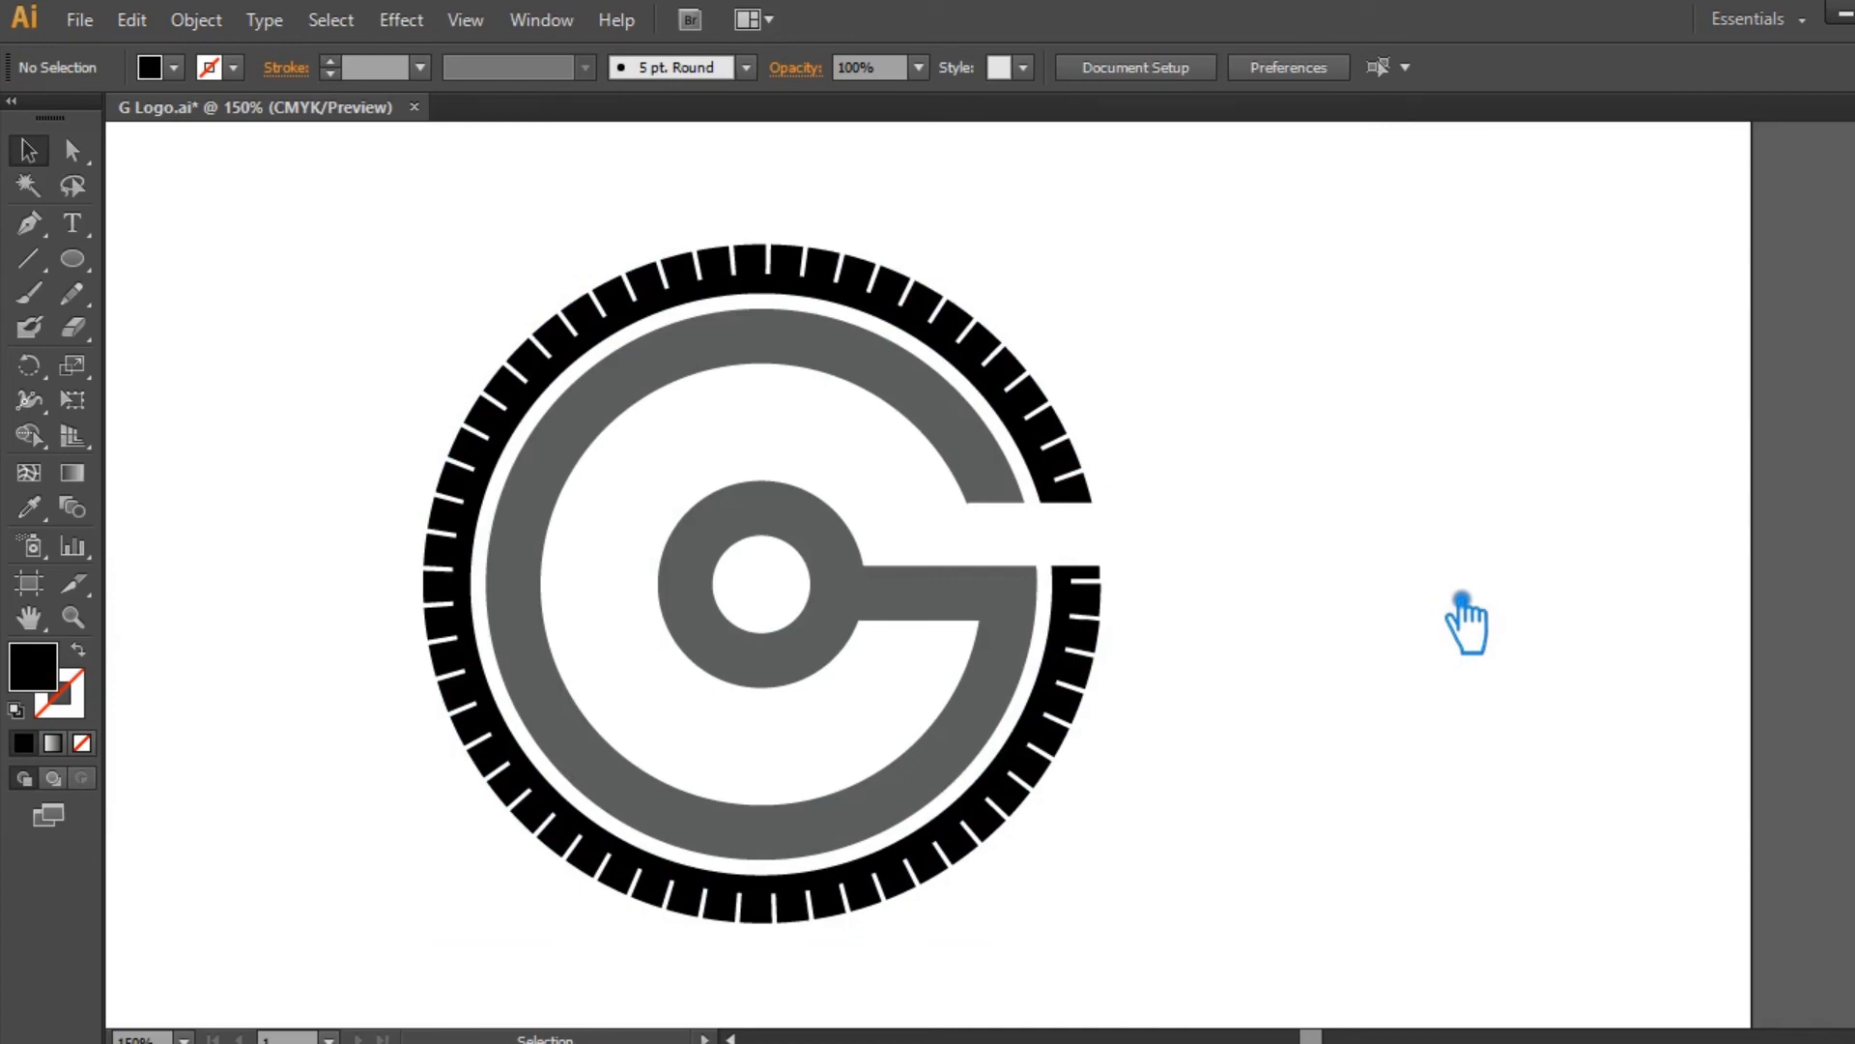
Change the grey G shape's fill to dark olive green, colour 5C7713.
{"action": "left_click", "coordinate": [948, 607]}
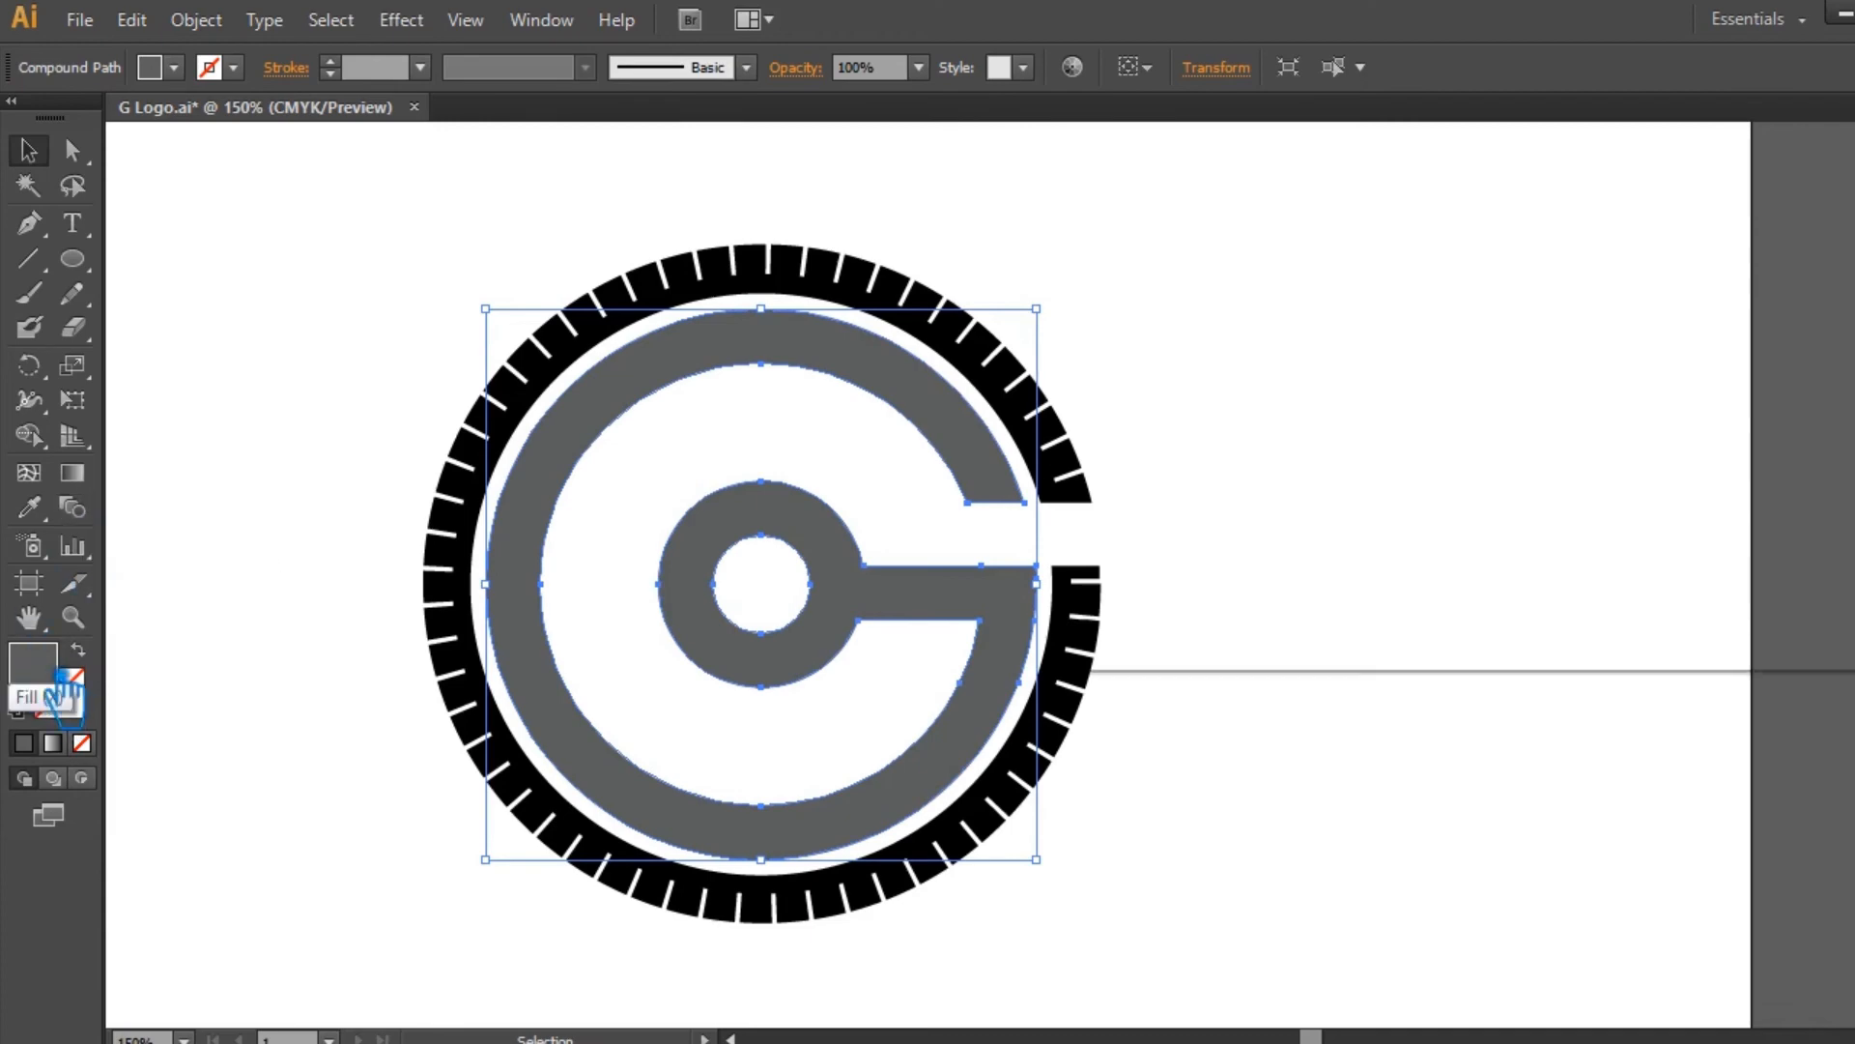
{"action": "double_click", "coordinate": [53, 676]}
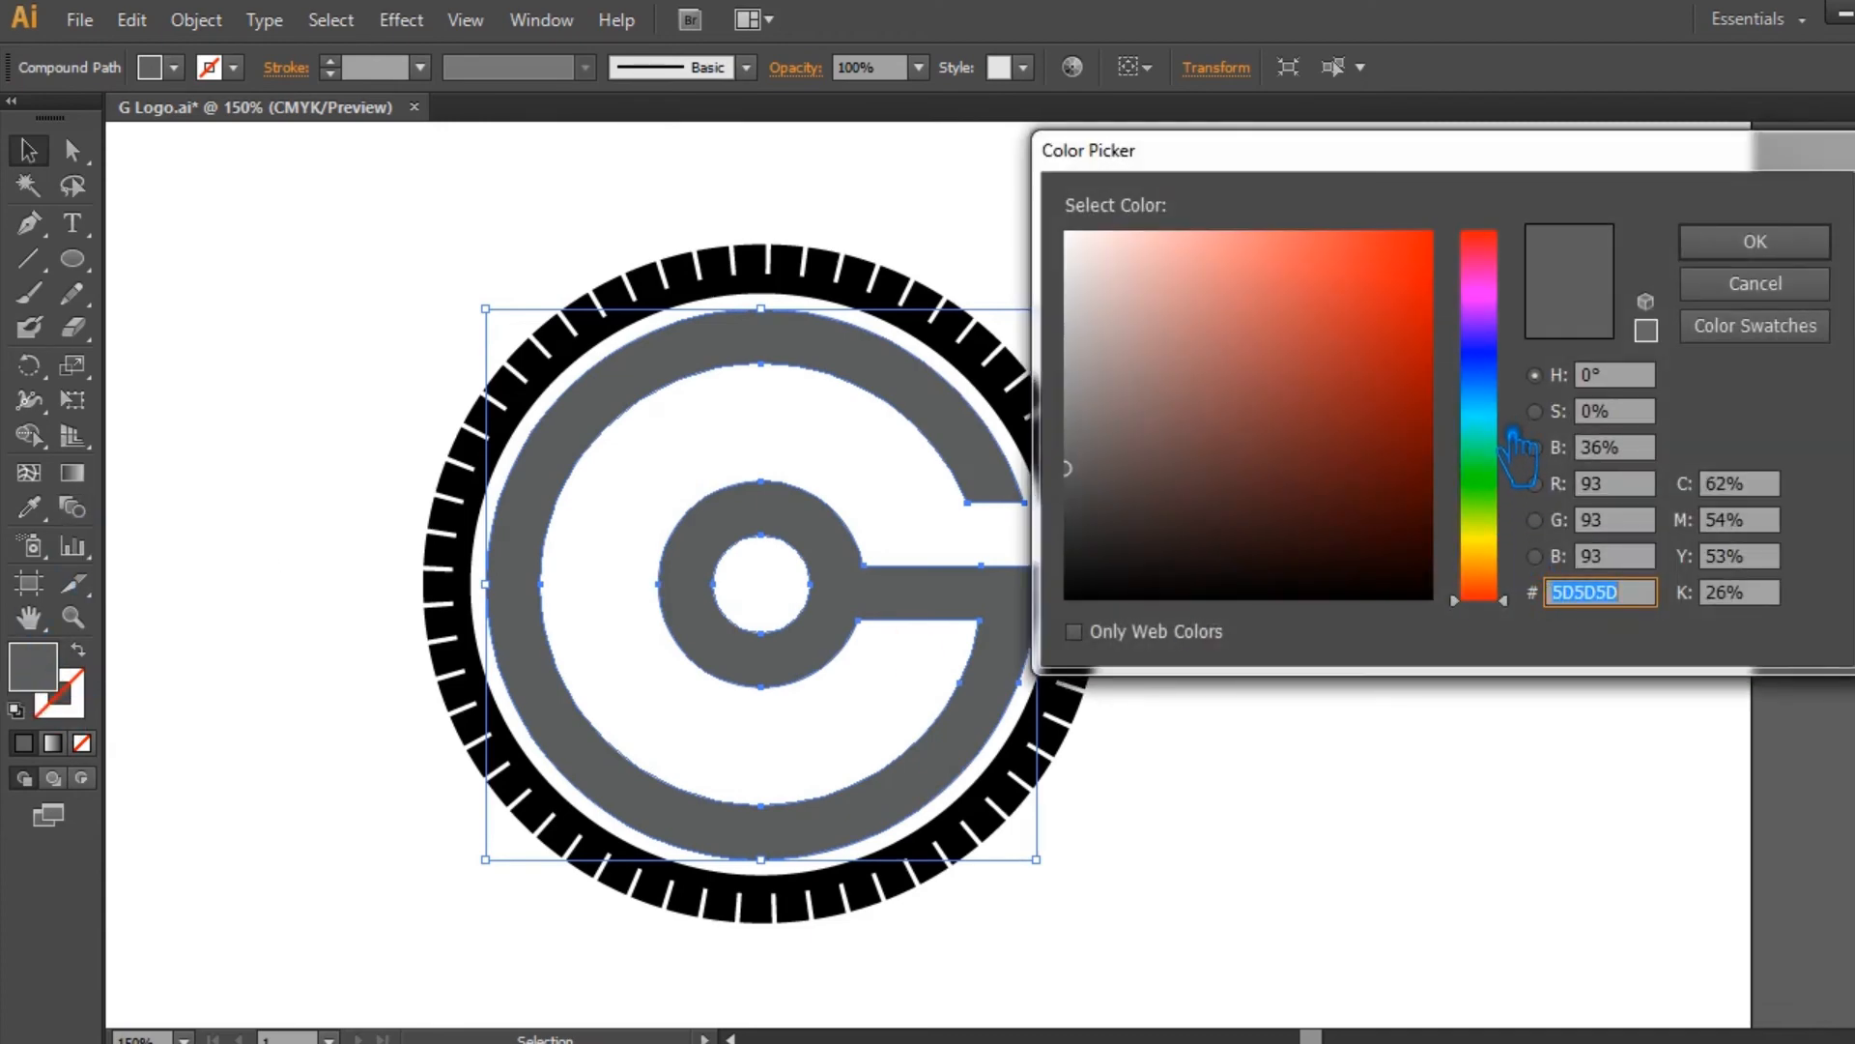
{"action": "left_click_drag", "start_coordinate": [1512, 527], "coordinate": [1511, 515]}
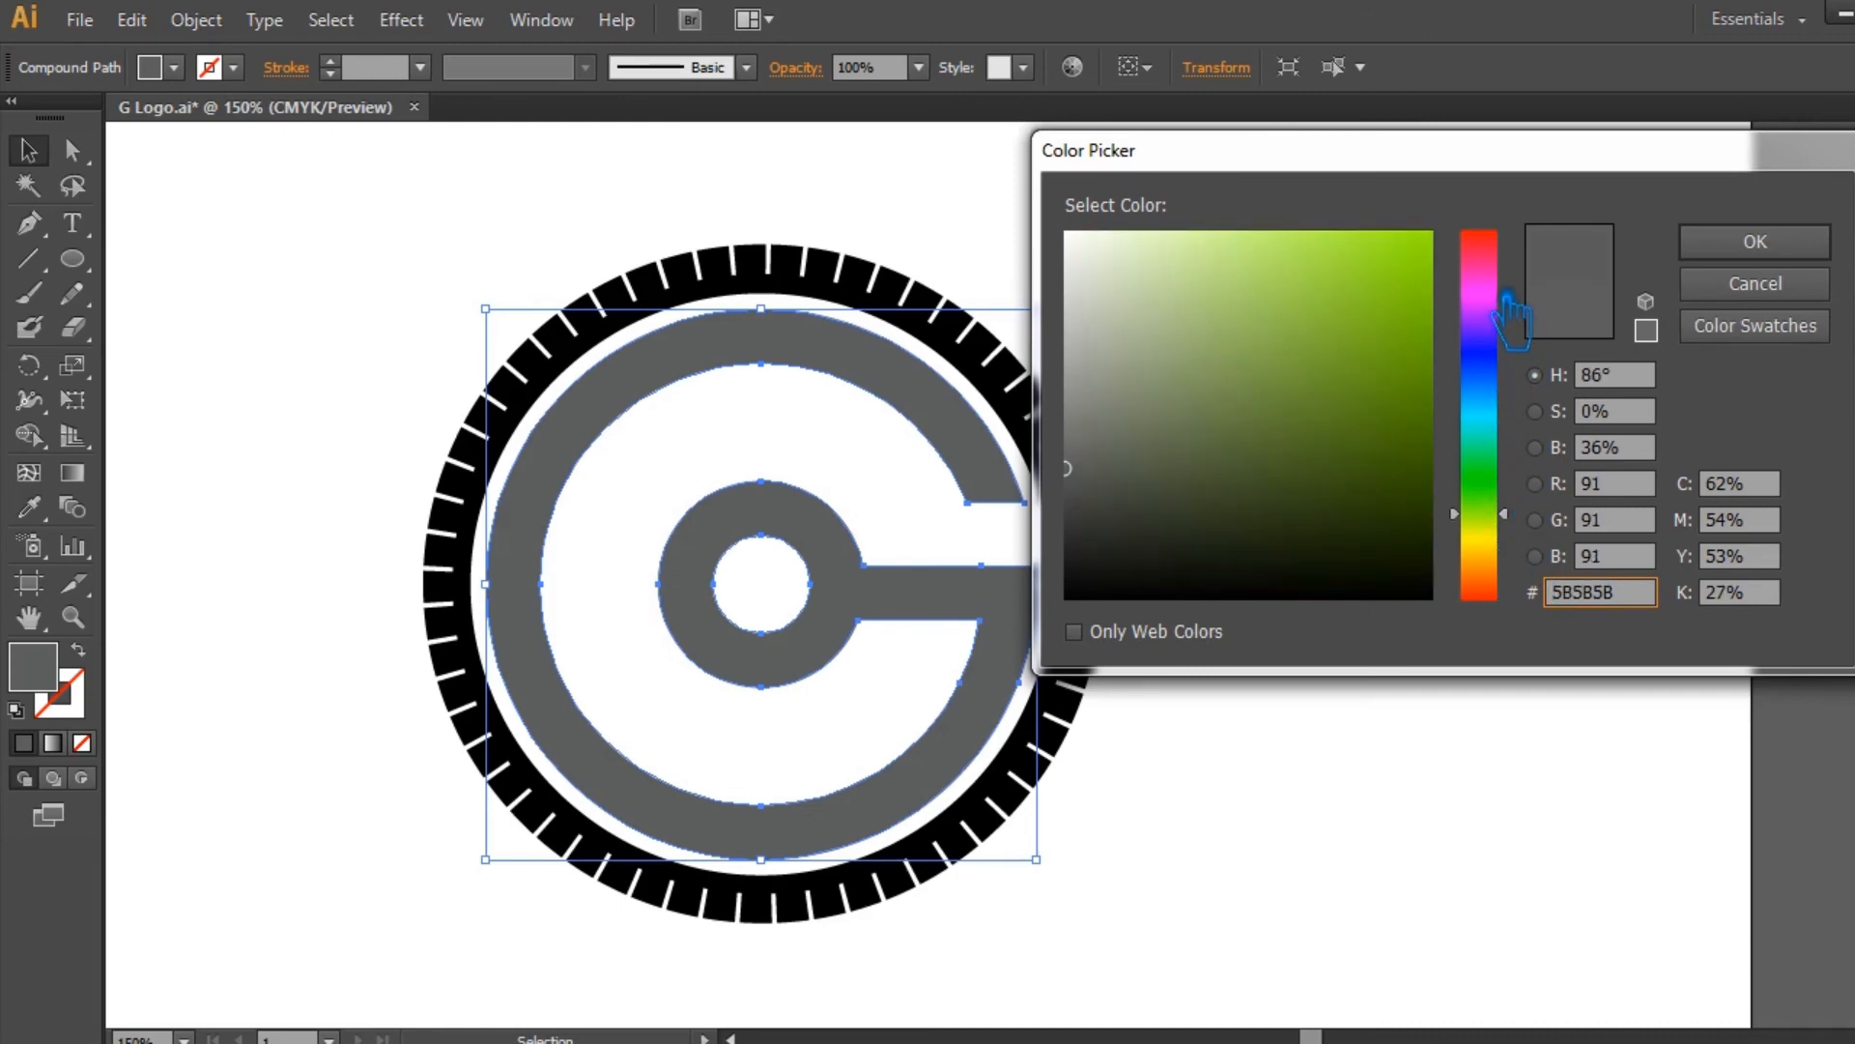
{"action": "mouse_move", "coordinate": [1516, 561]}
{"action": "left_mouse_down"}
{"action": "mouse_move", "coordinate": [1510, 546]}
{"action": "mouse_move", "coordinate": [1506, 580]}
{"action": "mouse_move", "coordinate": [1503, 561]}
{"action": "left_mouse_up"}
{"action": "left_click_drag", "start_coordinate": [1340, 308], "coordinate": [1369, 320]}
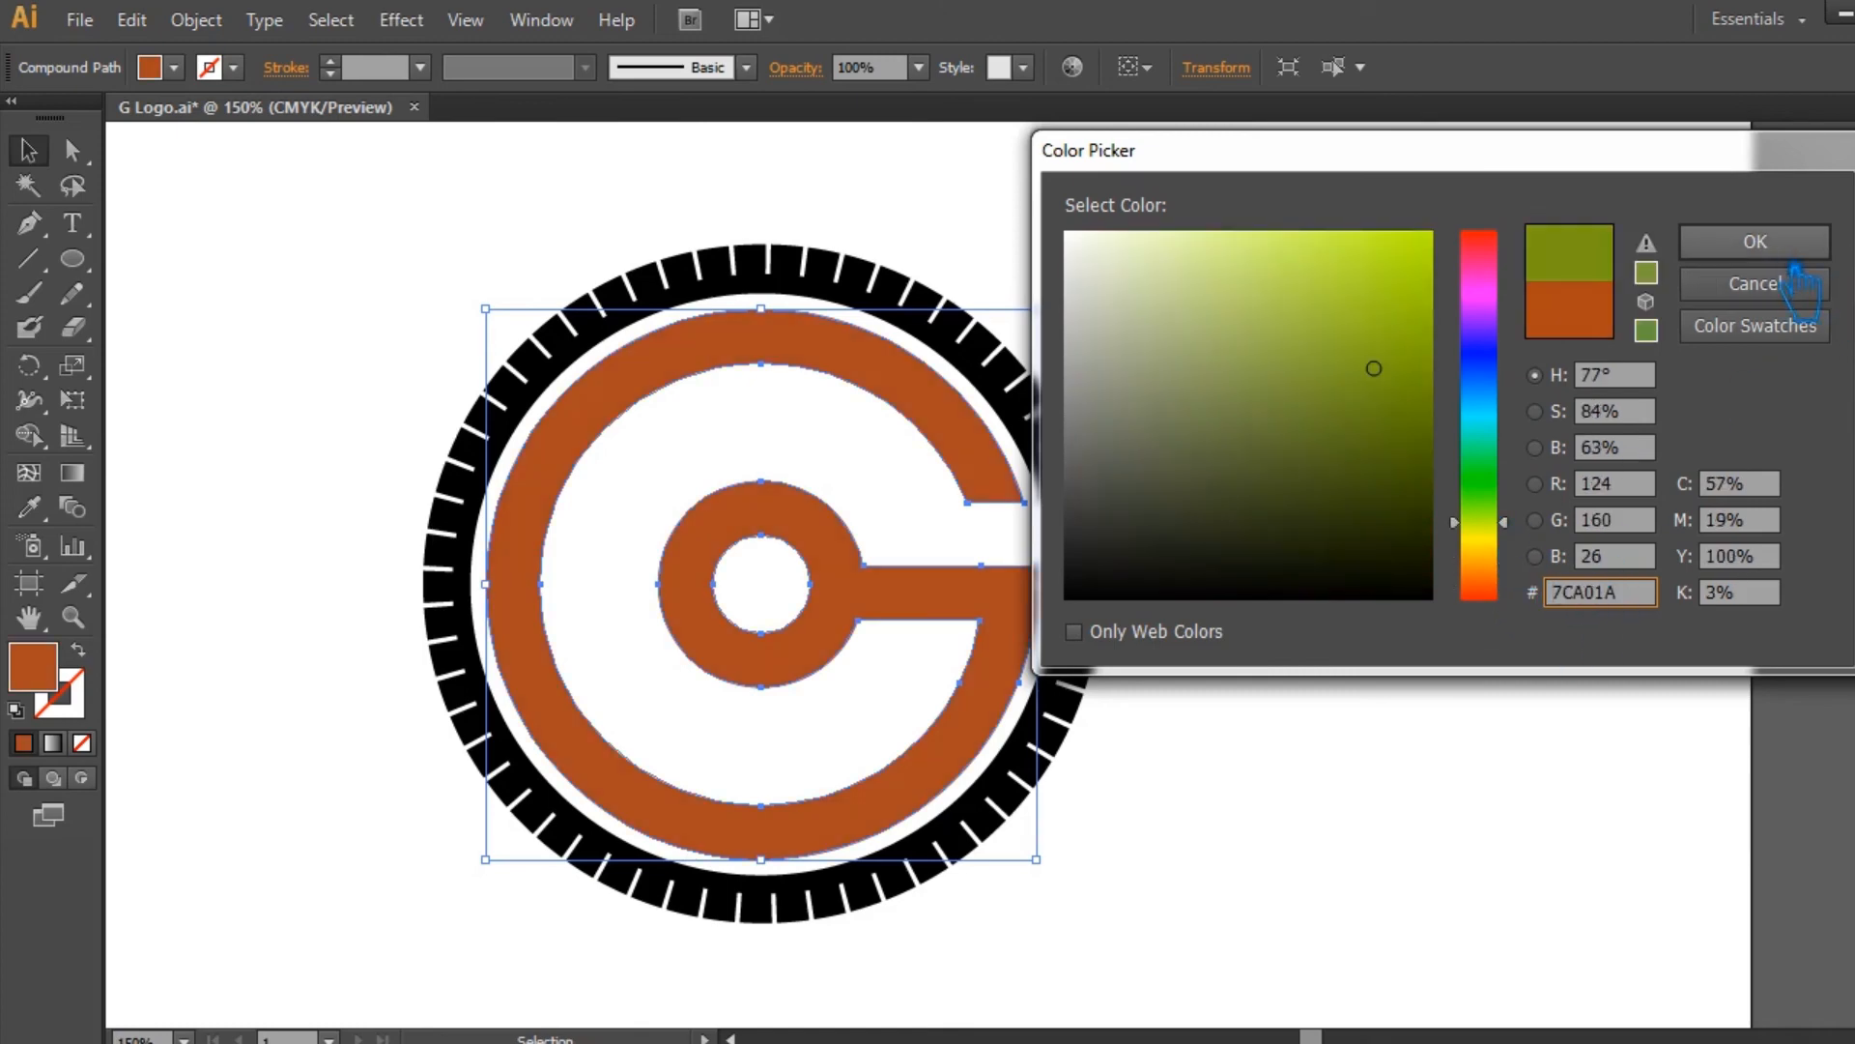
{"action": "mouse_move", "coordinate": [1411, 427]}
{"action": "left_mouse_down"}
{"action": "mouse_move", "coordinate": [1408, 447]}
{"action": "mouse_move", "coordinate": [1372, 423]}
{"action": "left_mouse_up"}
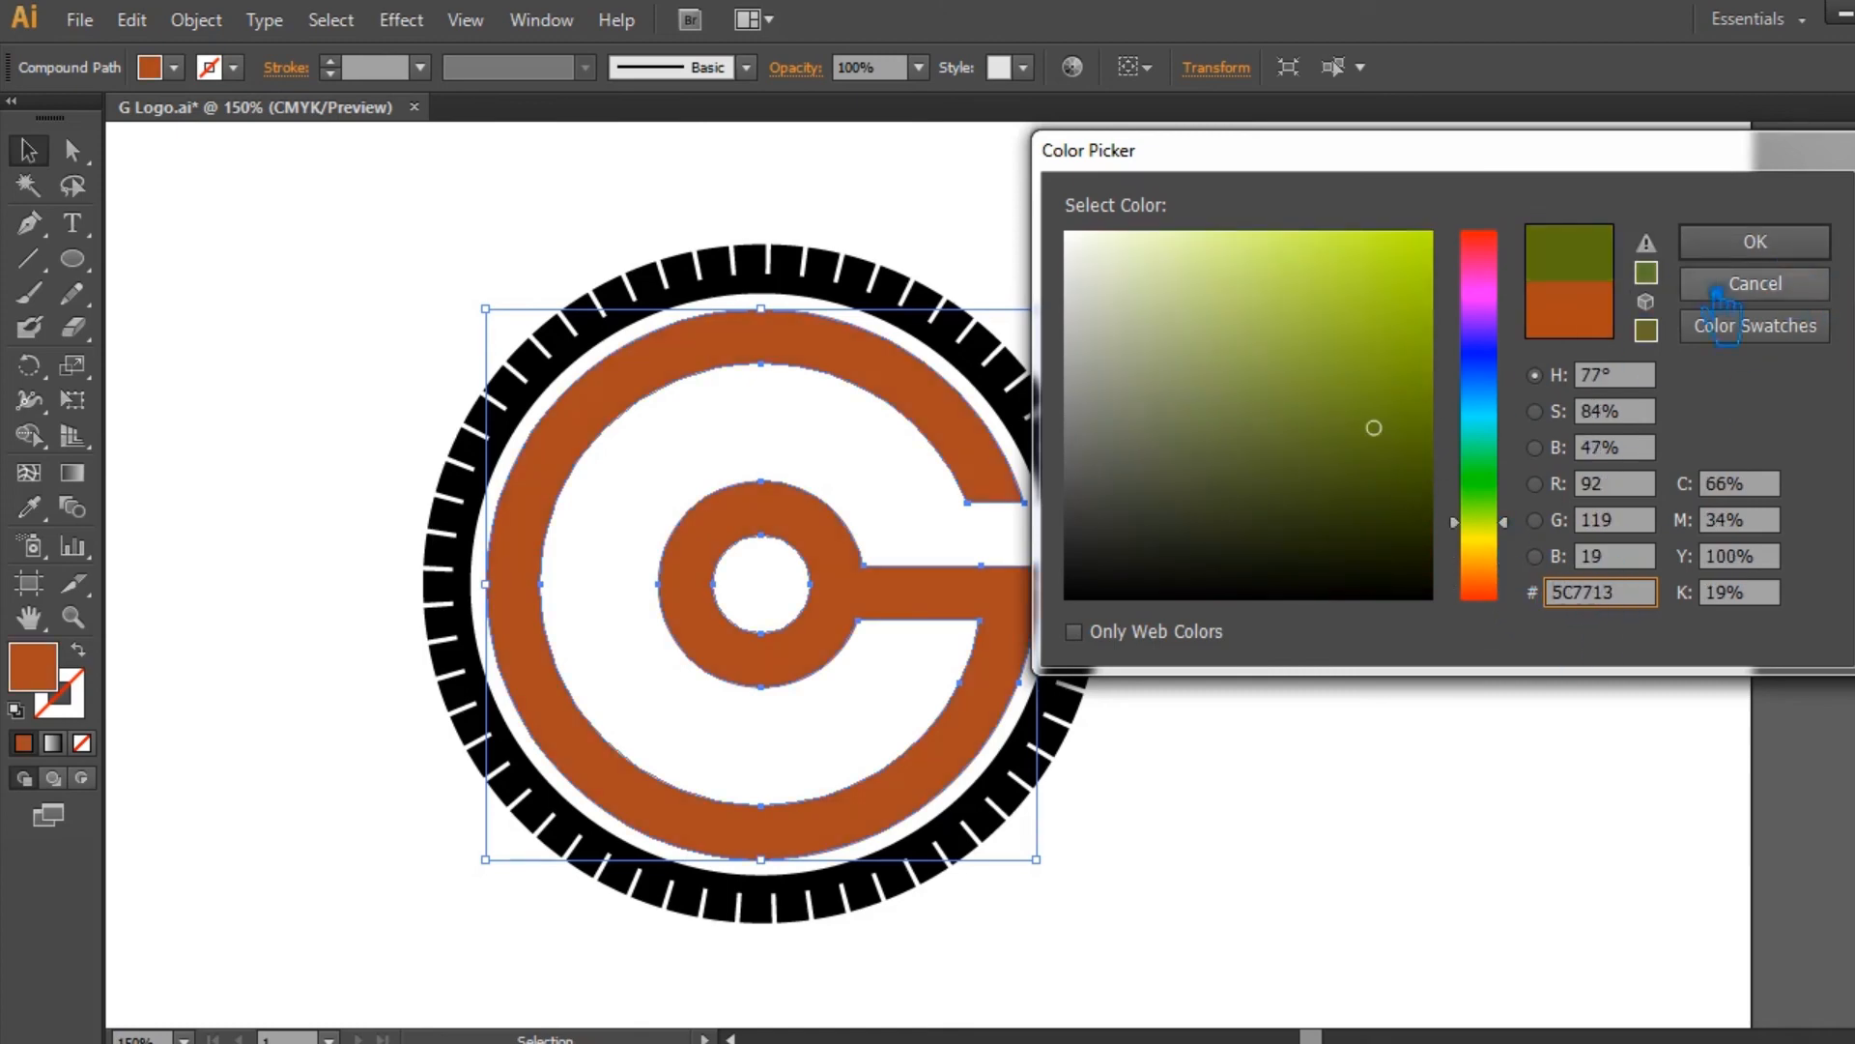
{"action": "left_click", "coordinate": [1754, 242]}
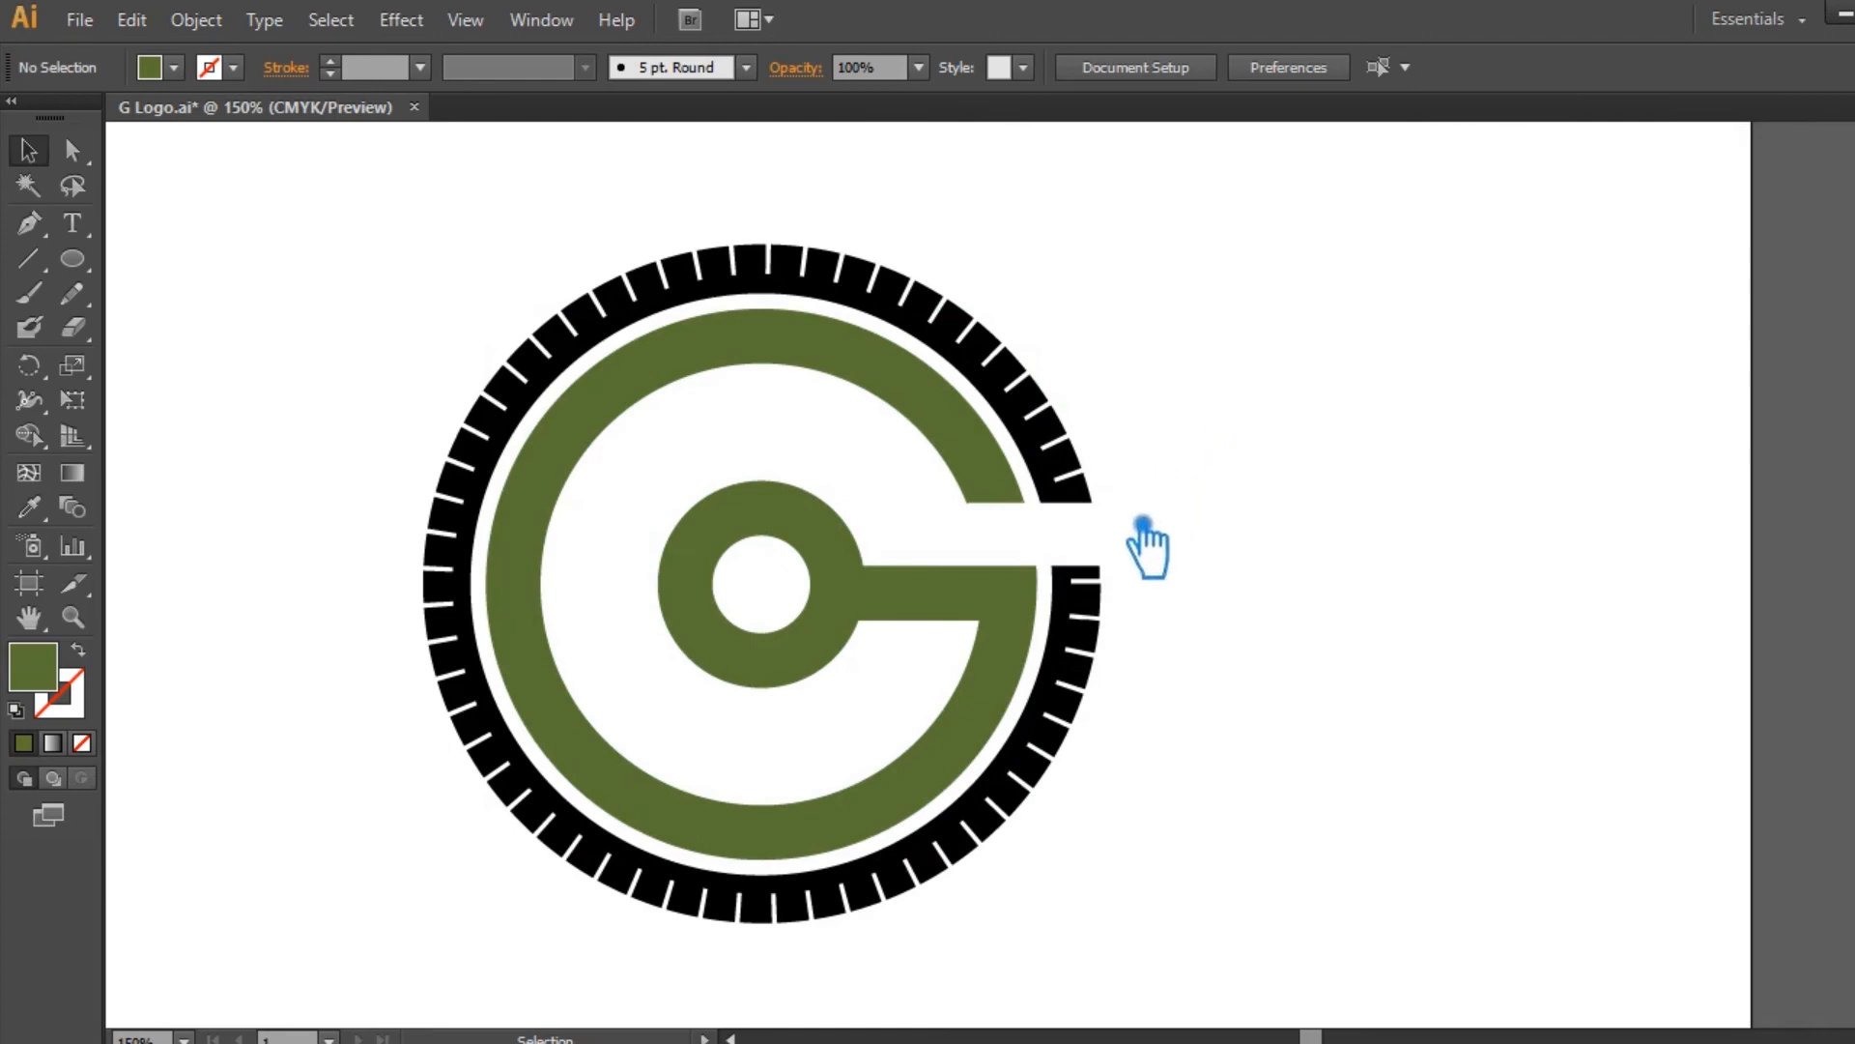
Change the black tyre's fill to light green, colour 93BF4C, starting from the G shape's sampled green.
{"action": "left_click", "coordinate": [1076, 456]}
{"action": "double_click", "coordinate": [35, 667]}
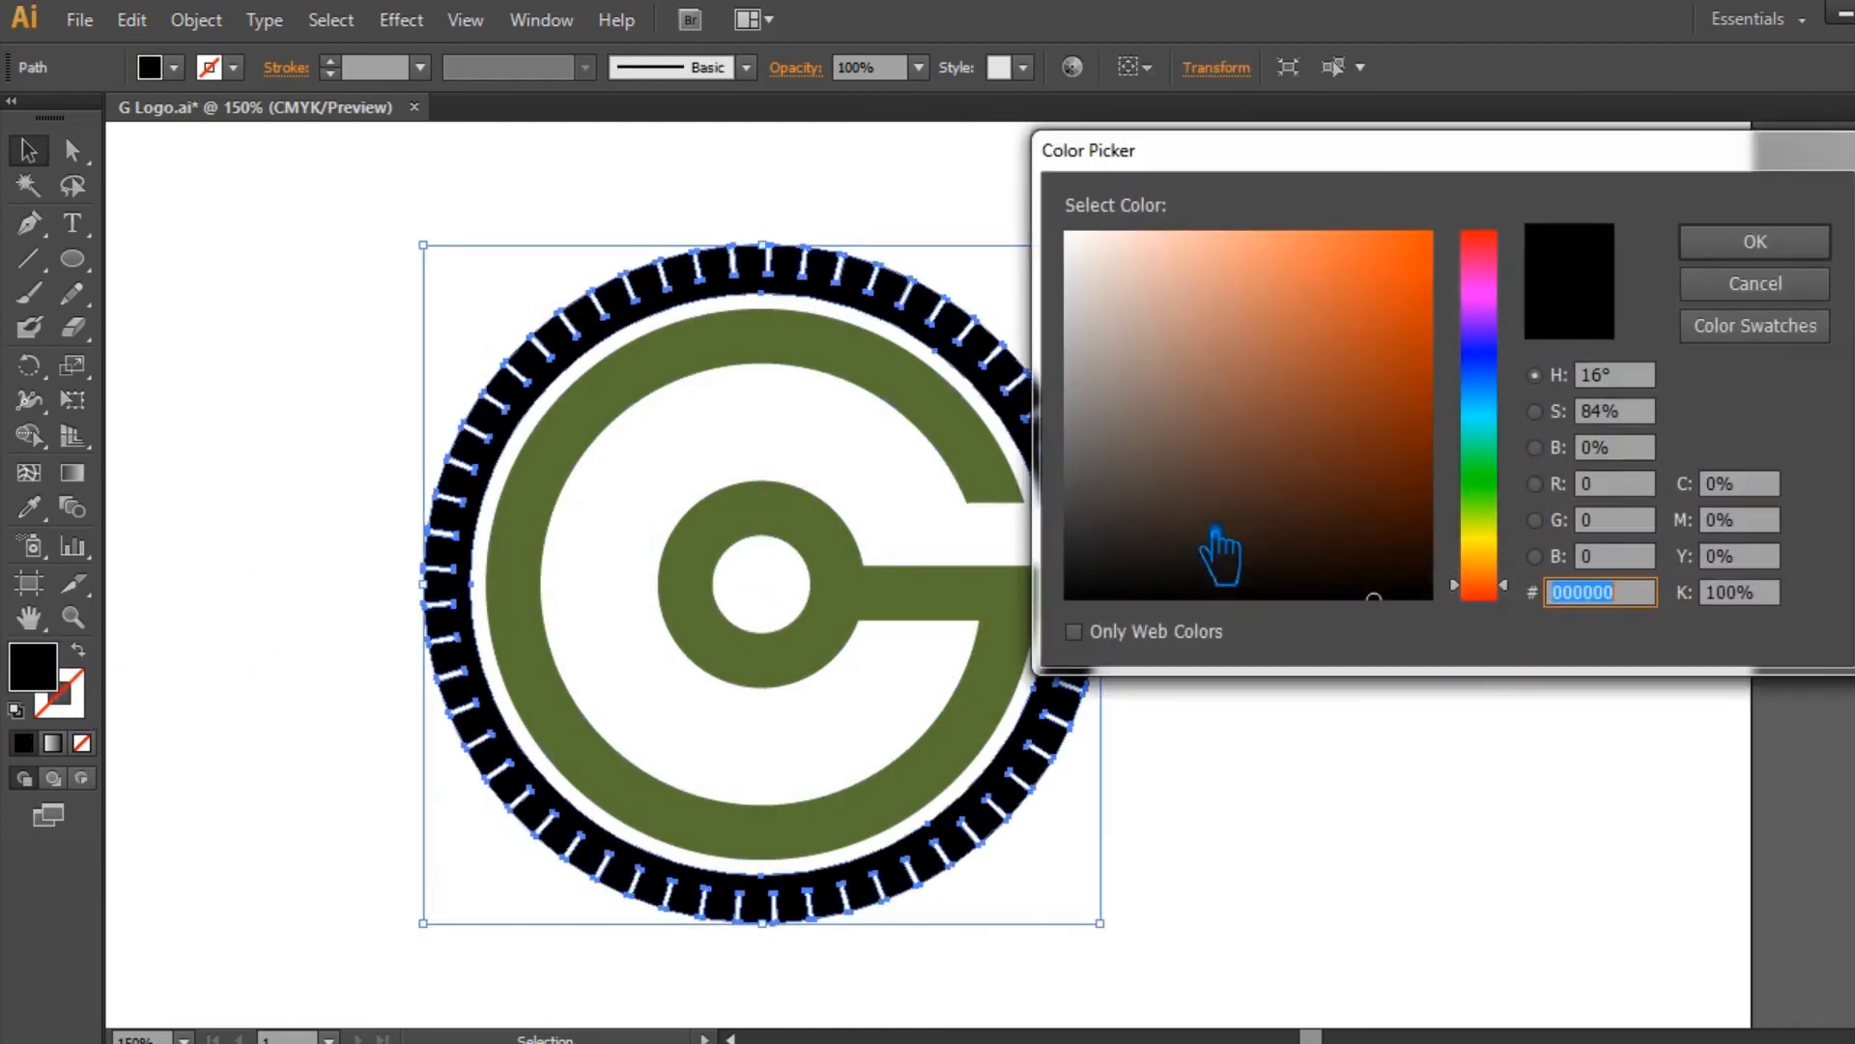
{"action": "left_click", "coordinate": [1504, 412]}
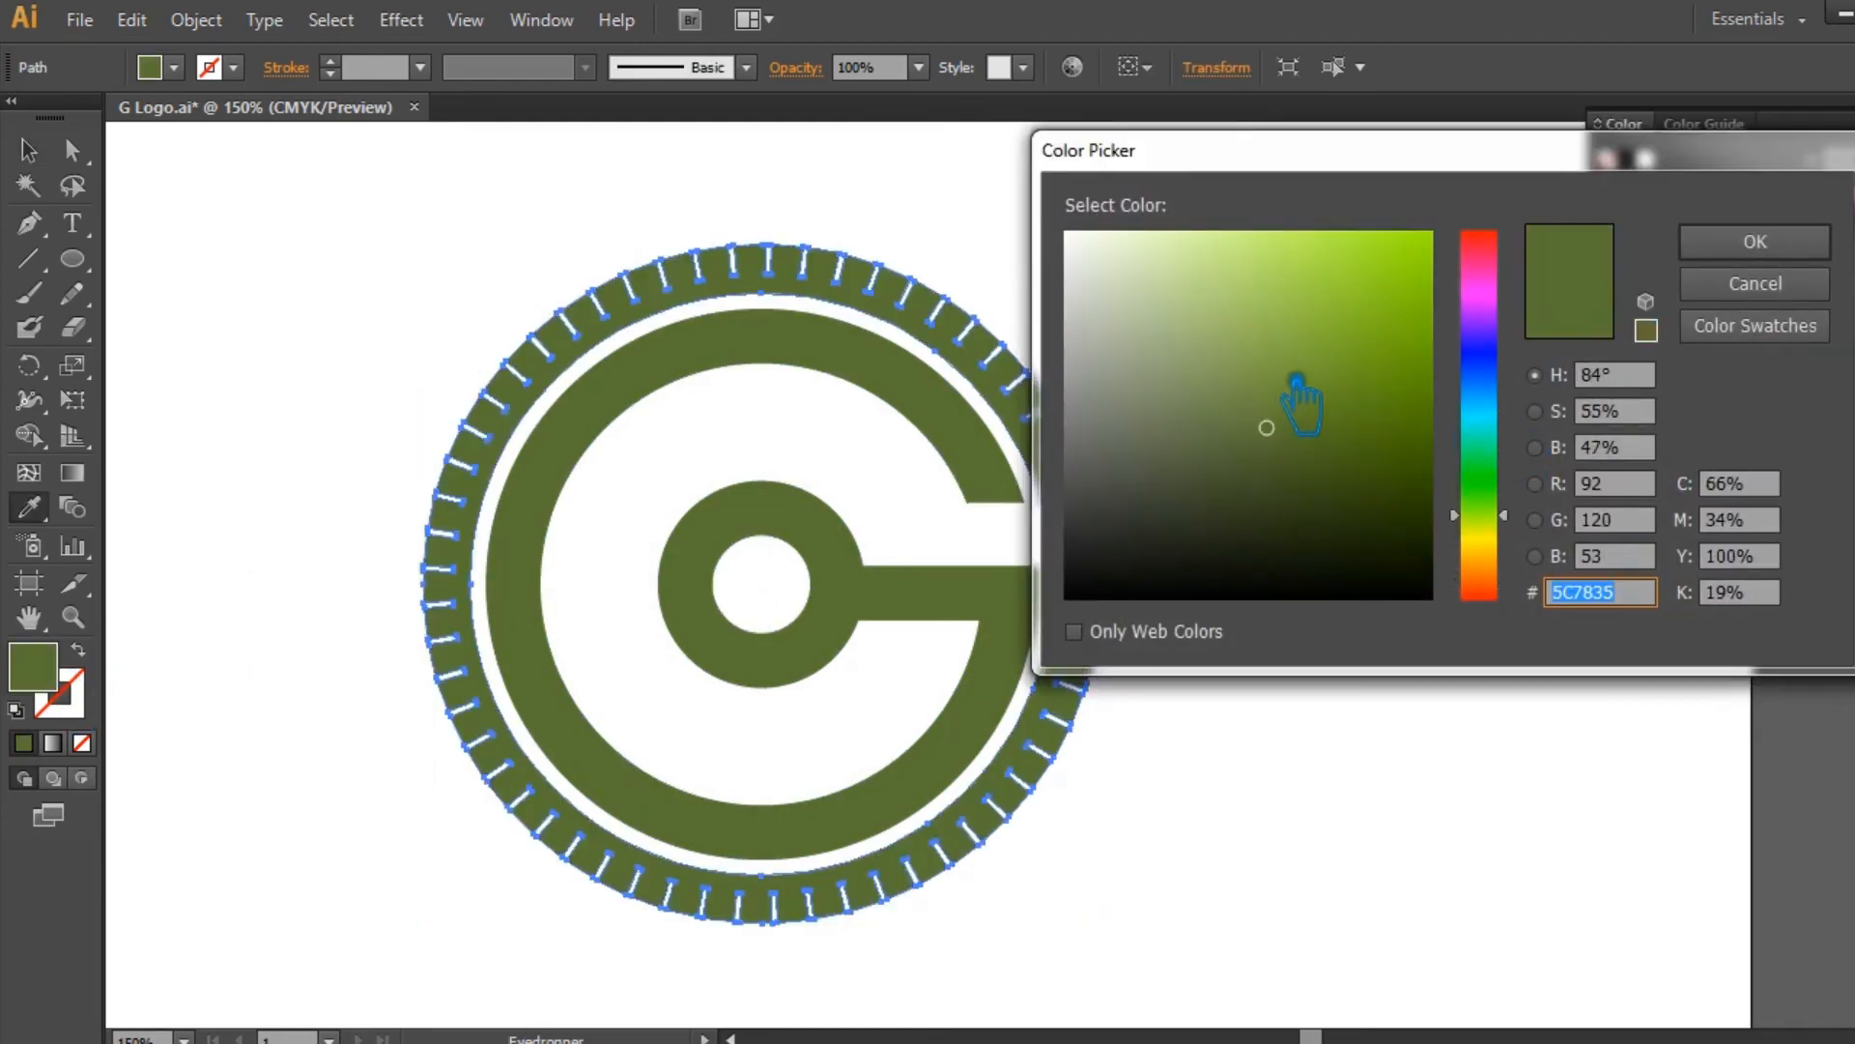
{"action": "left_click", "coordinate": [1274, 371]}
{"action": "left_click", "coordinate": [1288, 319]}
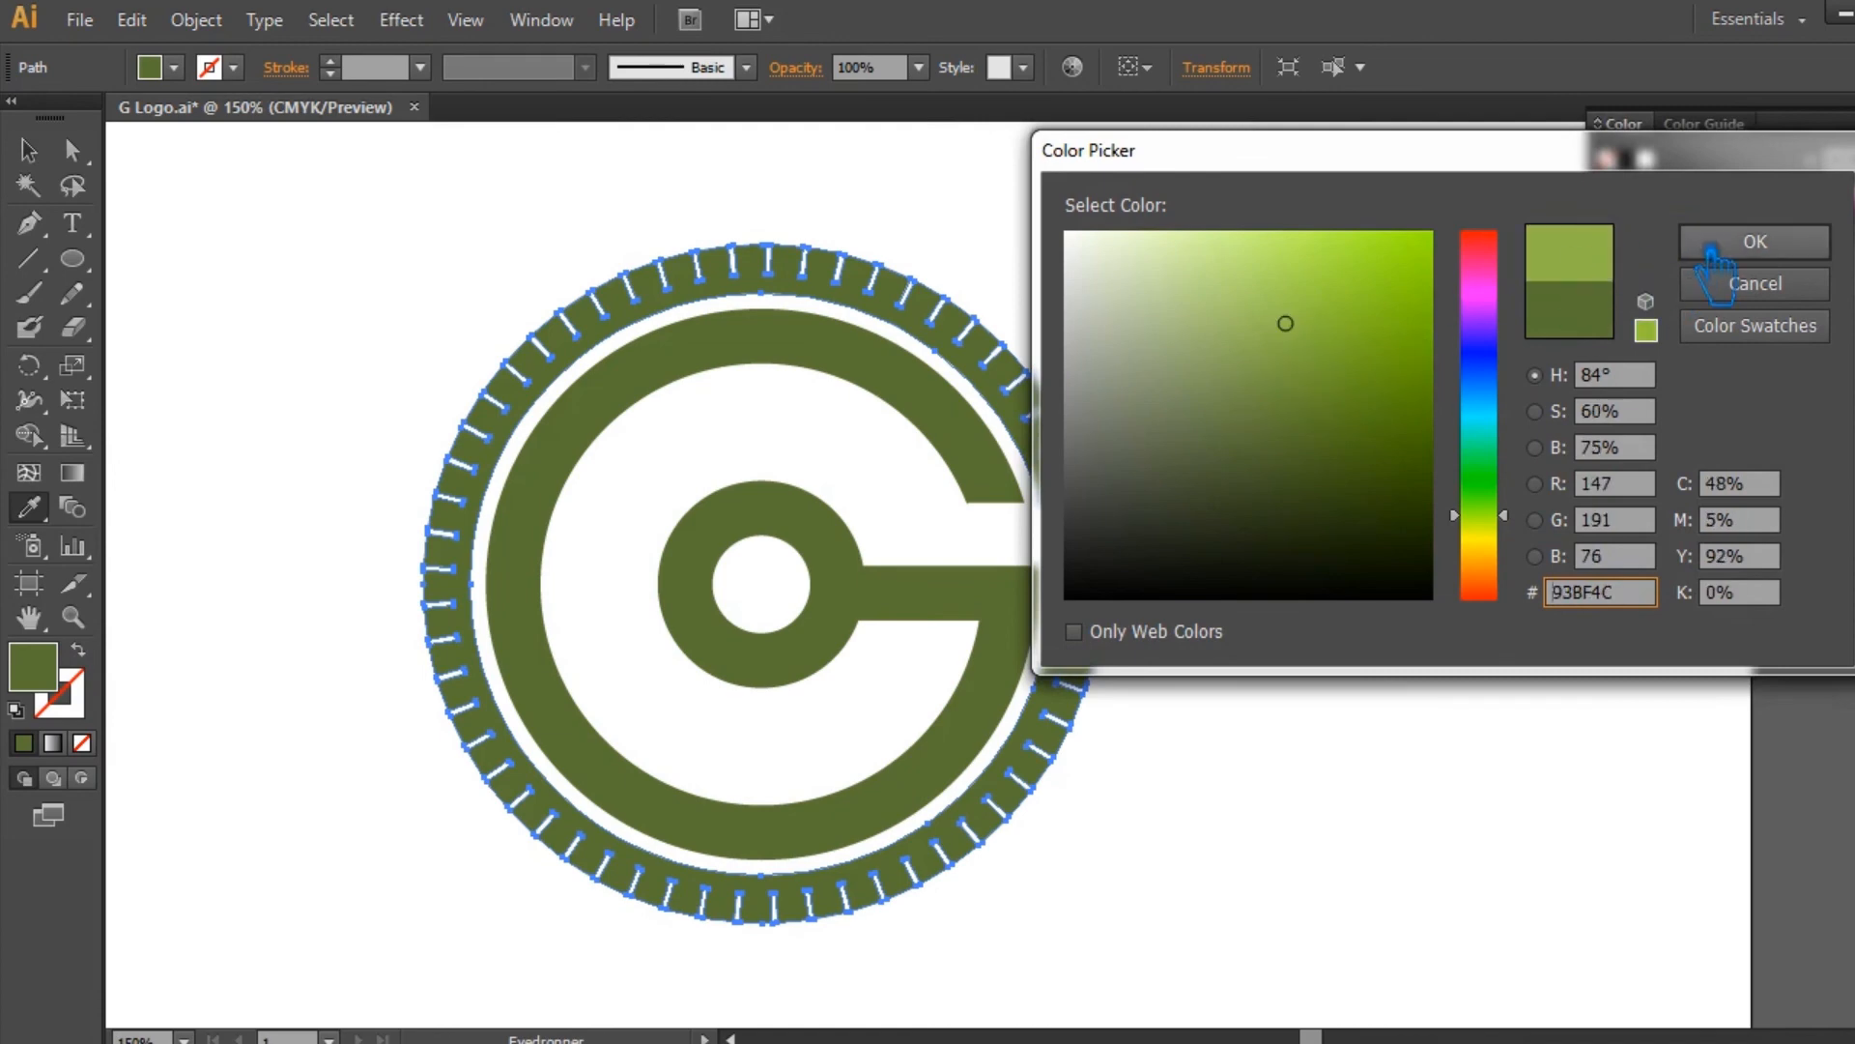
{"action": "left_click", "coordinate": [1755, 241]}
{"action": "left_click", "coordinate": [1220, 498]}
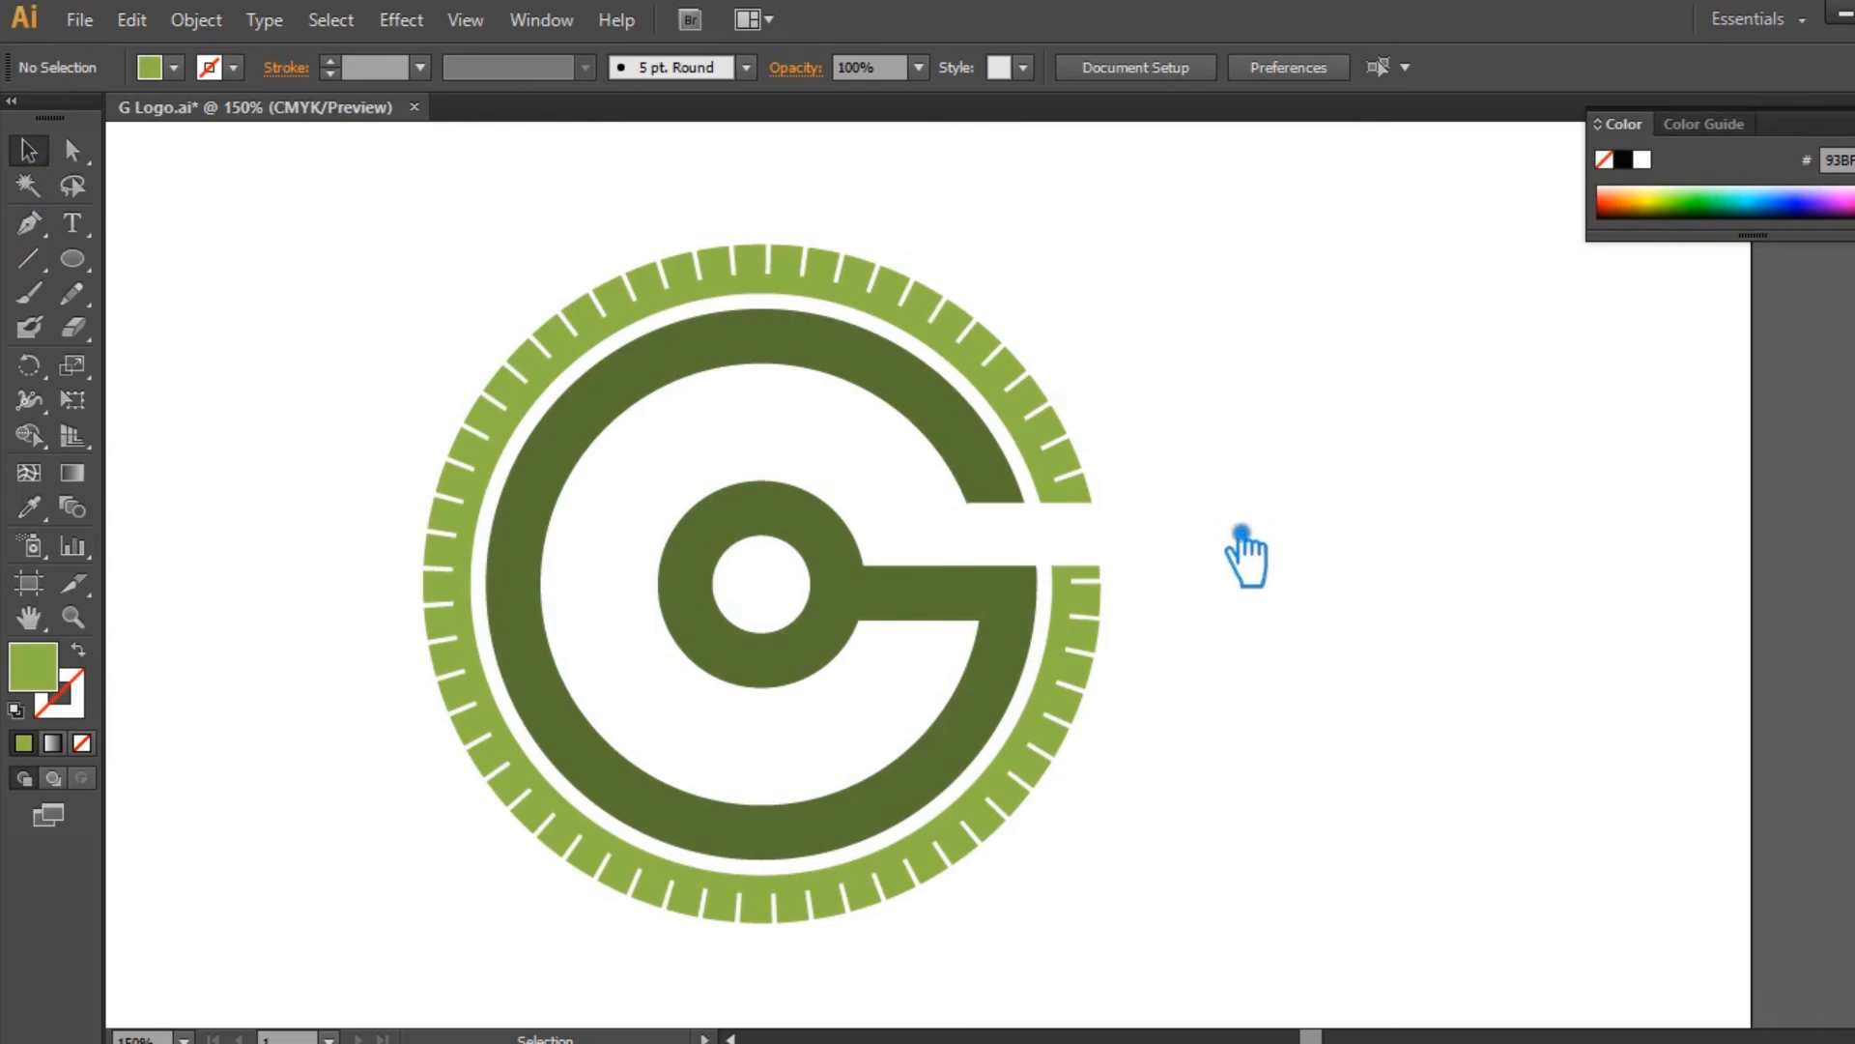
Group the light green tyre and the dark green G shape into one logo.
{"action": "left_click_drag", "start_coordinate": [1156, 888], "coordinate": [354, 290]}
{"action": "right_click", "coordinate": [839, 348]}
{"action": "left_click", "coordinate": [918, 484]}
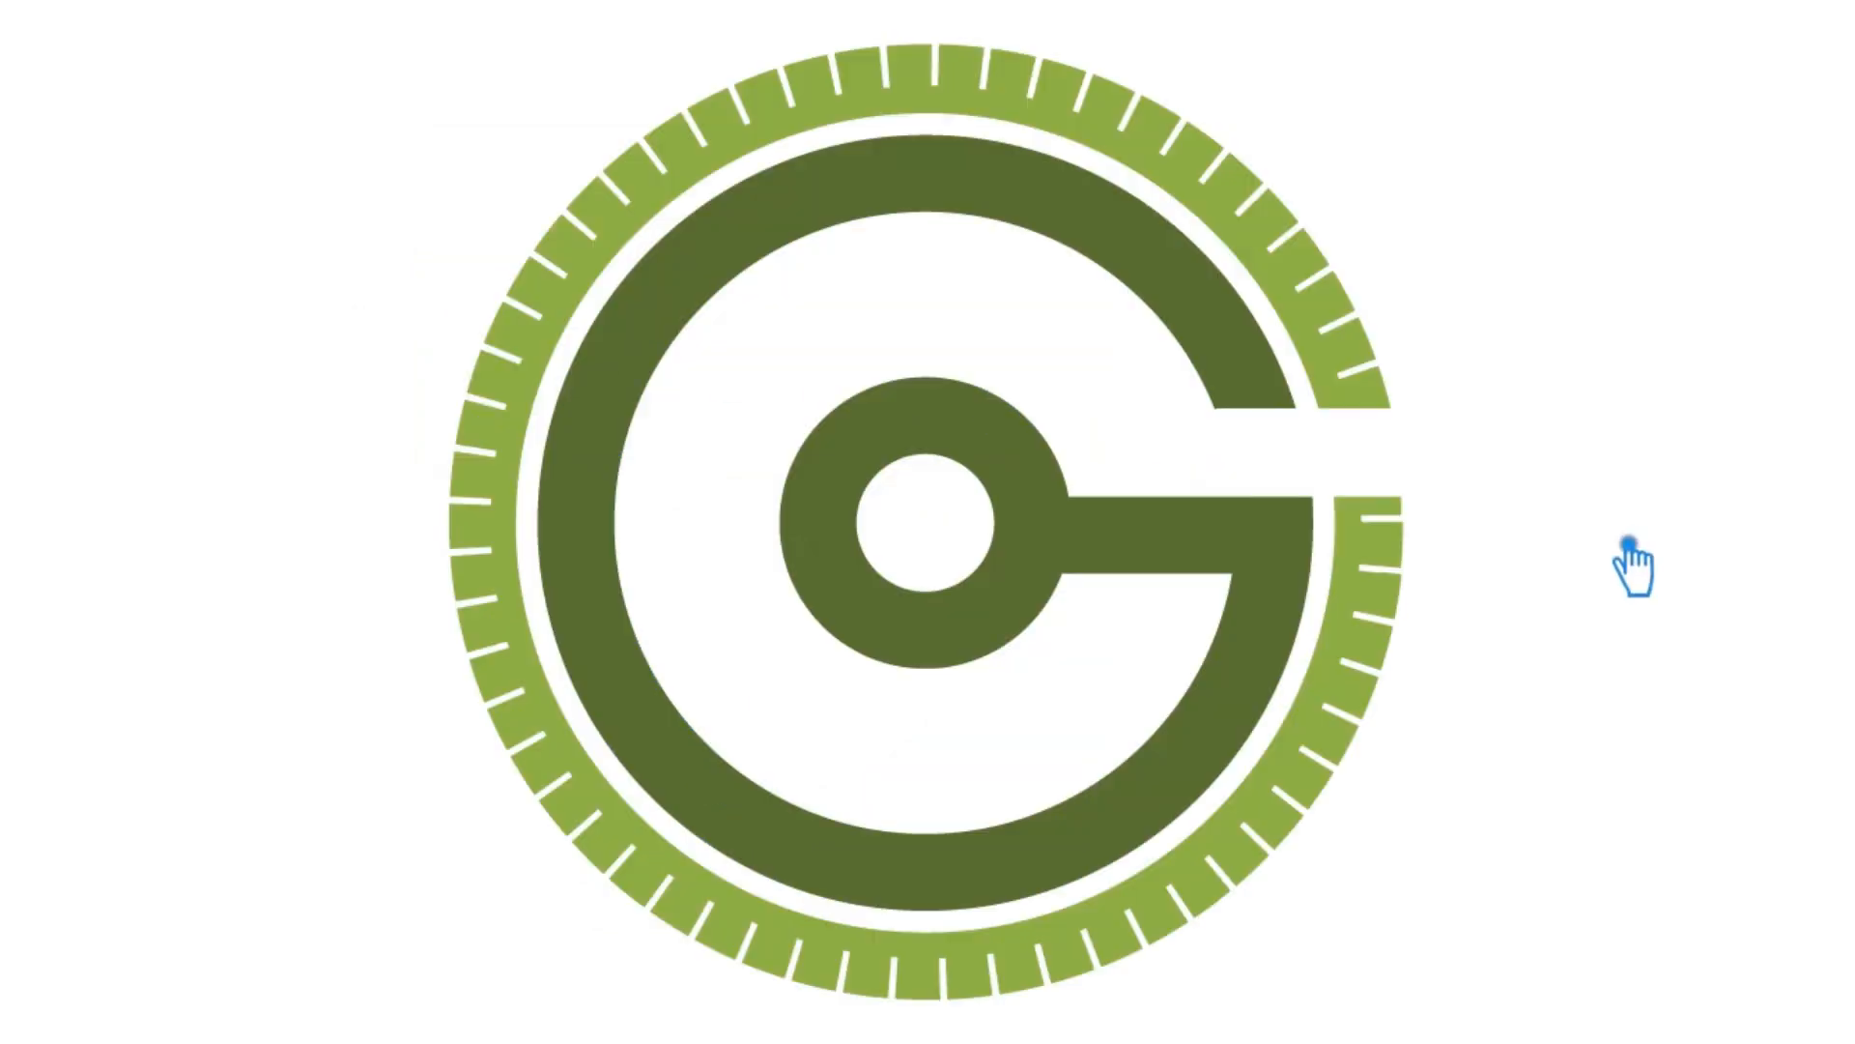